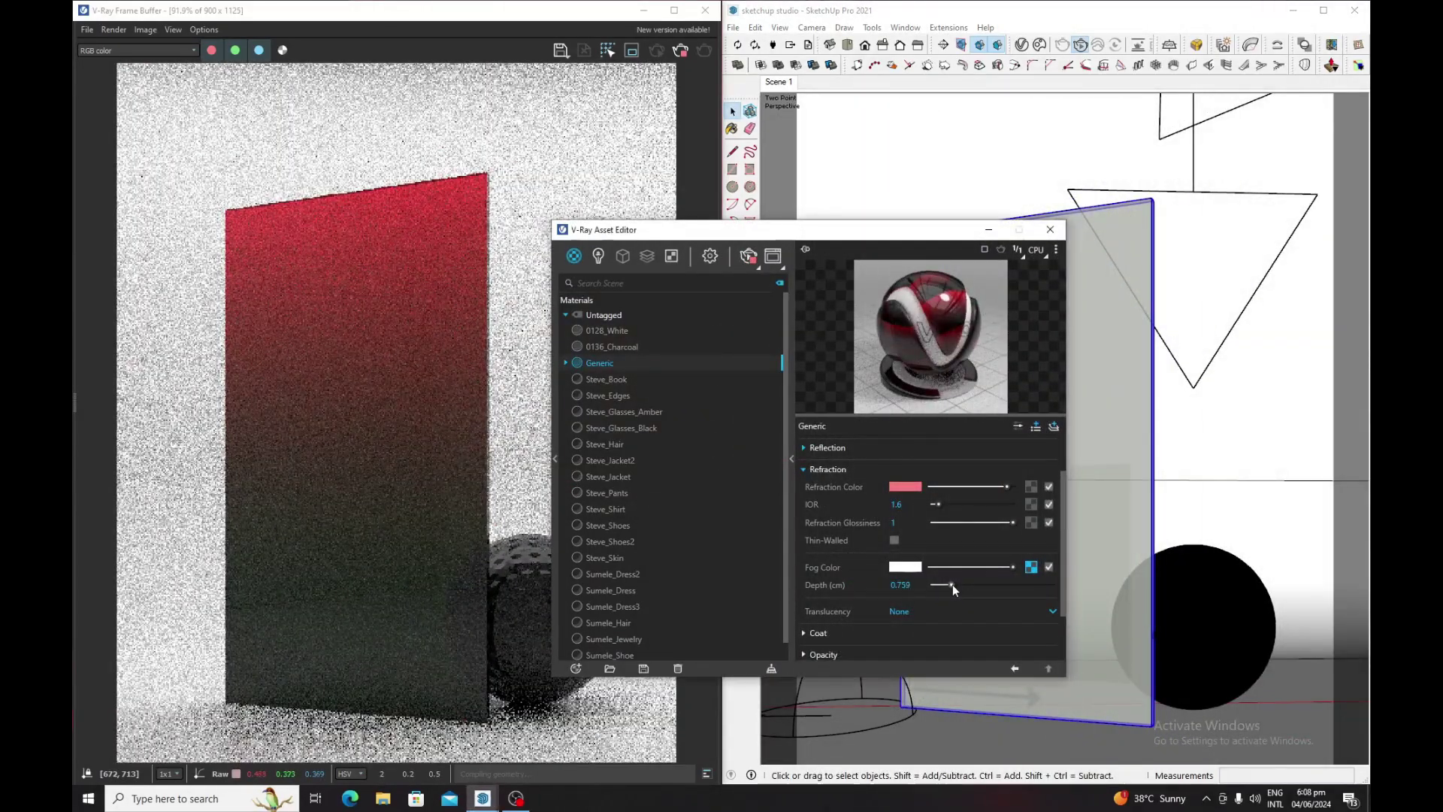
Step: Raise the glass panel's Refraction Fog Depth slider to about 2.5
mouse_move(950, 586)
left_mouse_down()
mouse_move(994, 585)
mouse_move(942, 583)
left_mouse_up()
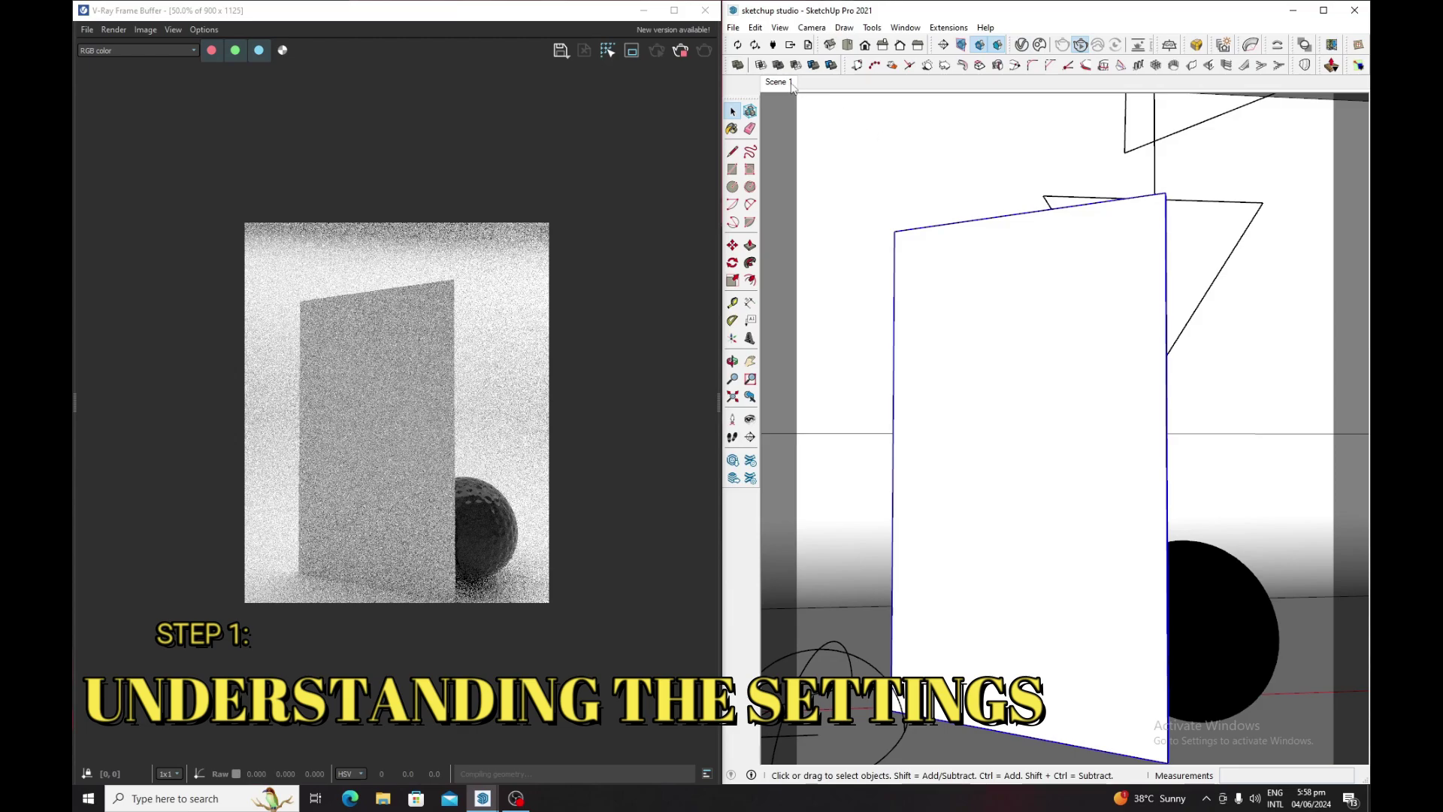
Step: Switch back to the Scene 1 camera view and open the V-Ray Asset Editor
left_click(790, 84)
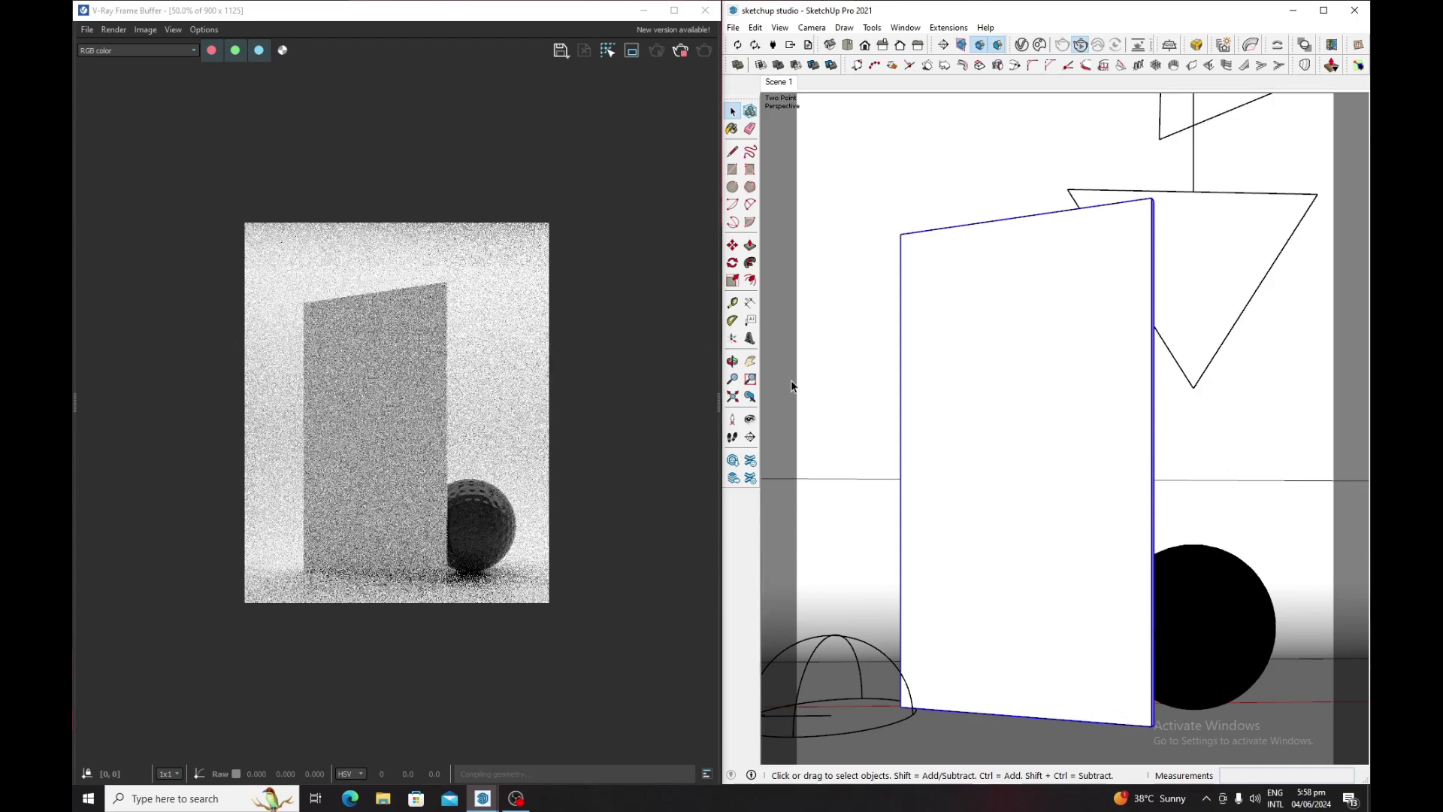
left_click(1021, 46)
Step: Add a Generic material from Create Asset > Materials and apply it to the standing panel
left_click(503, 253)
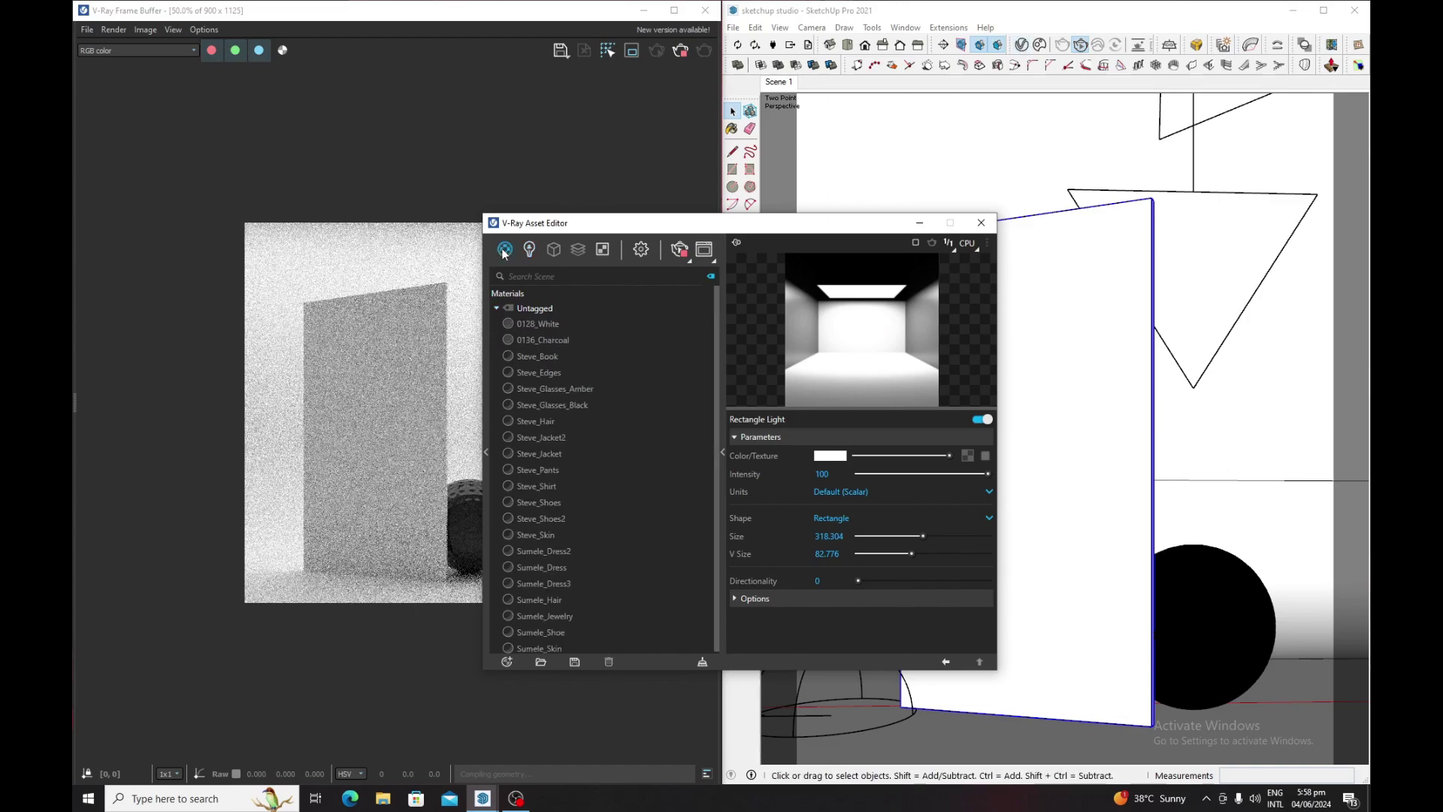
left_click(507, 663)
mouse_move(526, 644)
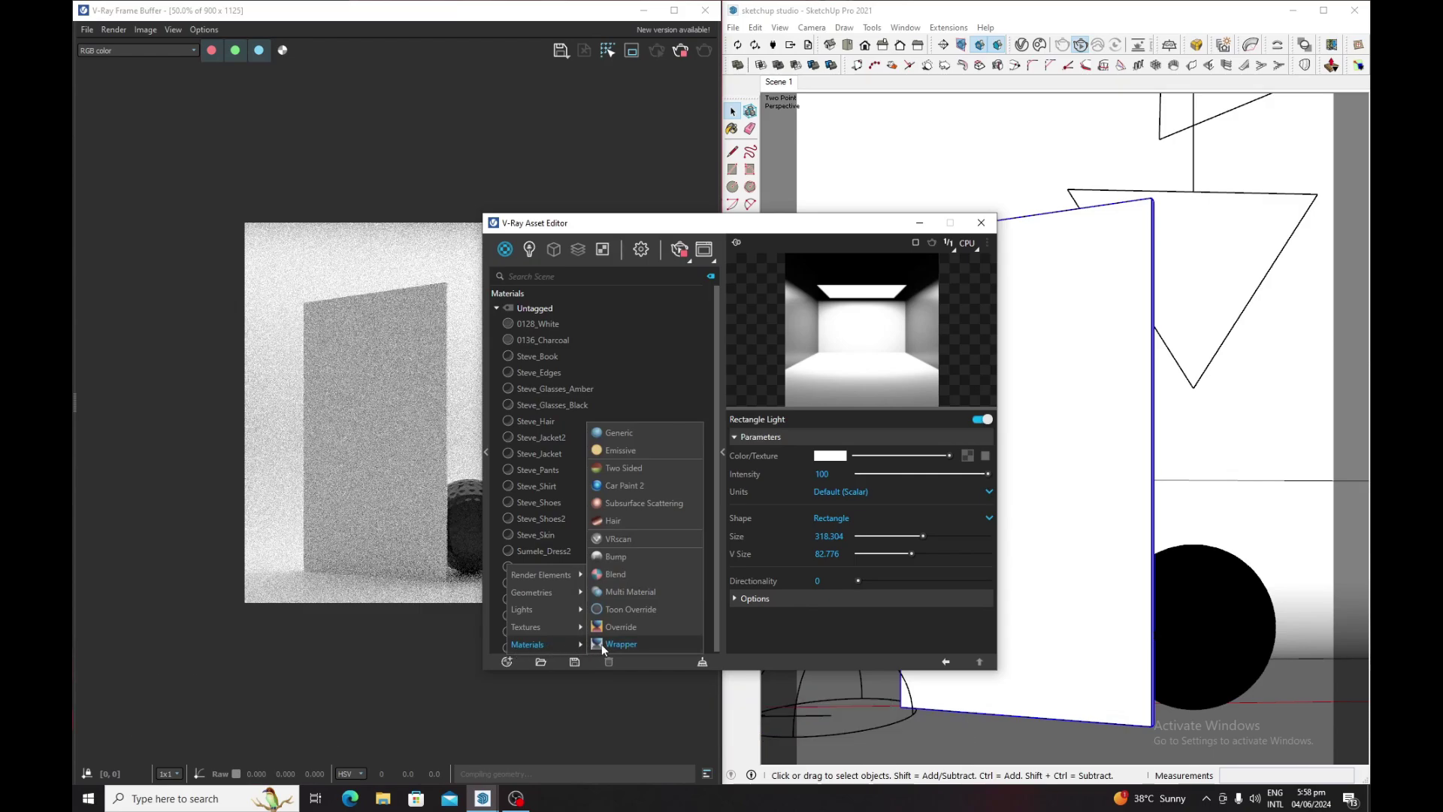
left_click(628, 432)
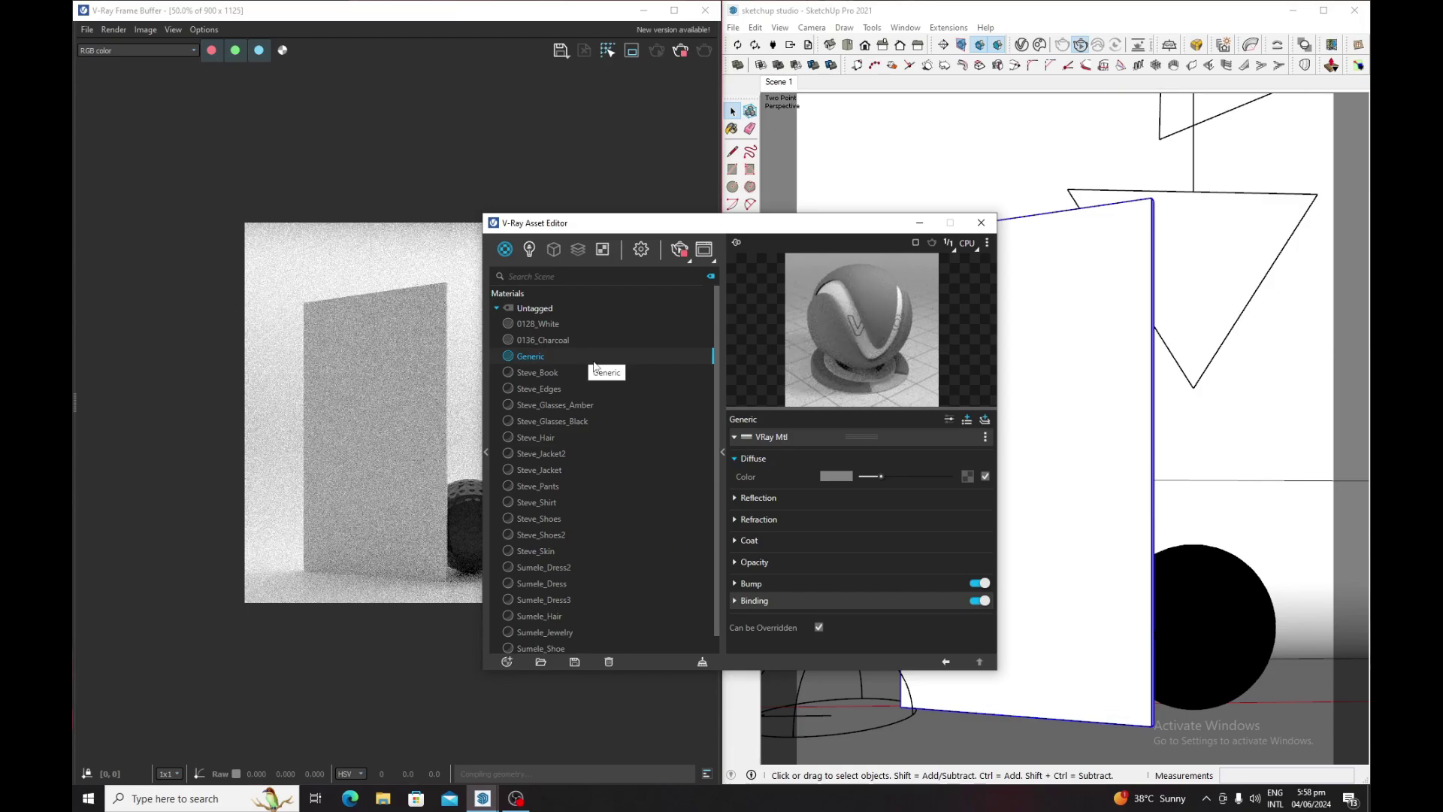
right_click(590, 359)
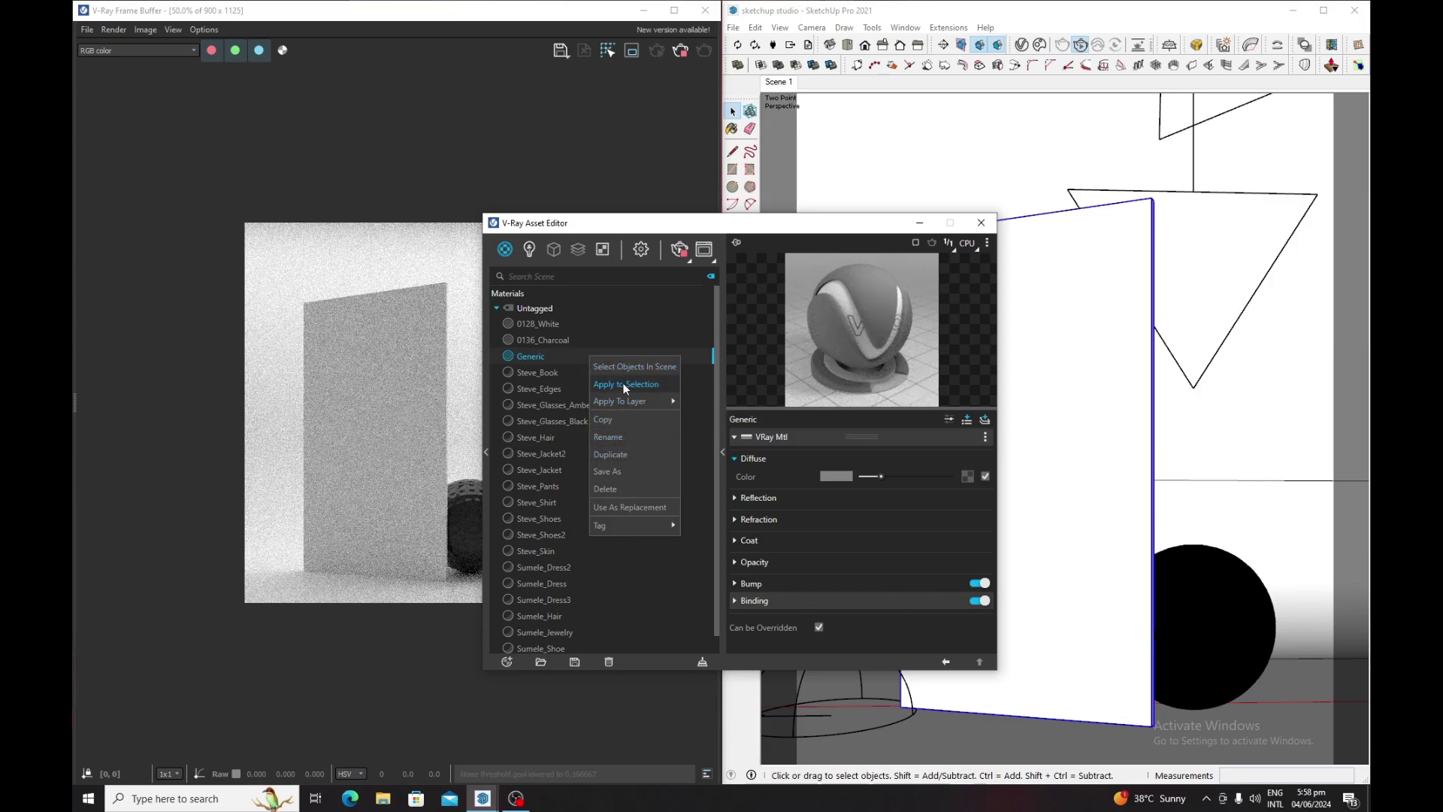
left_click(624, 385)
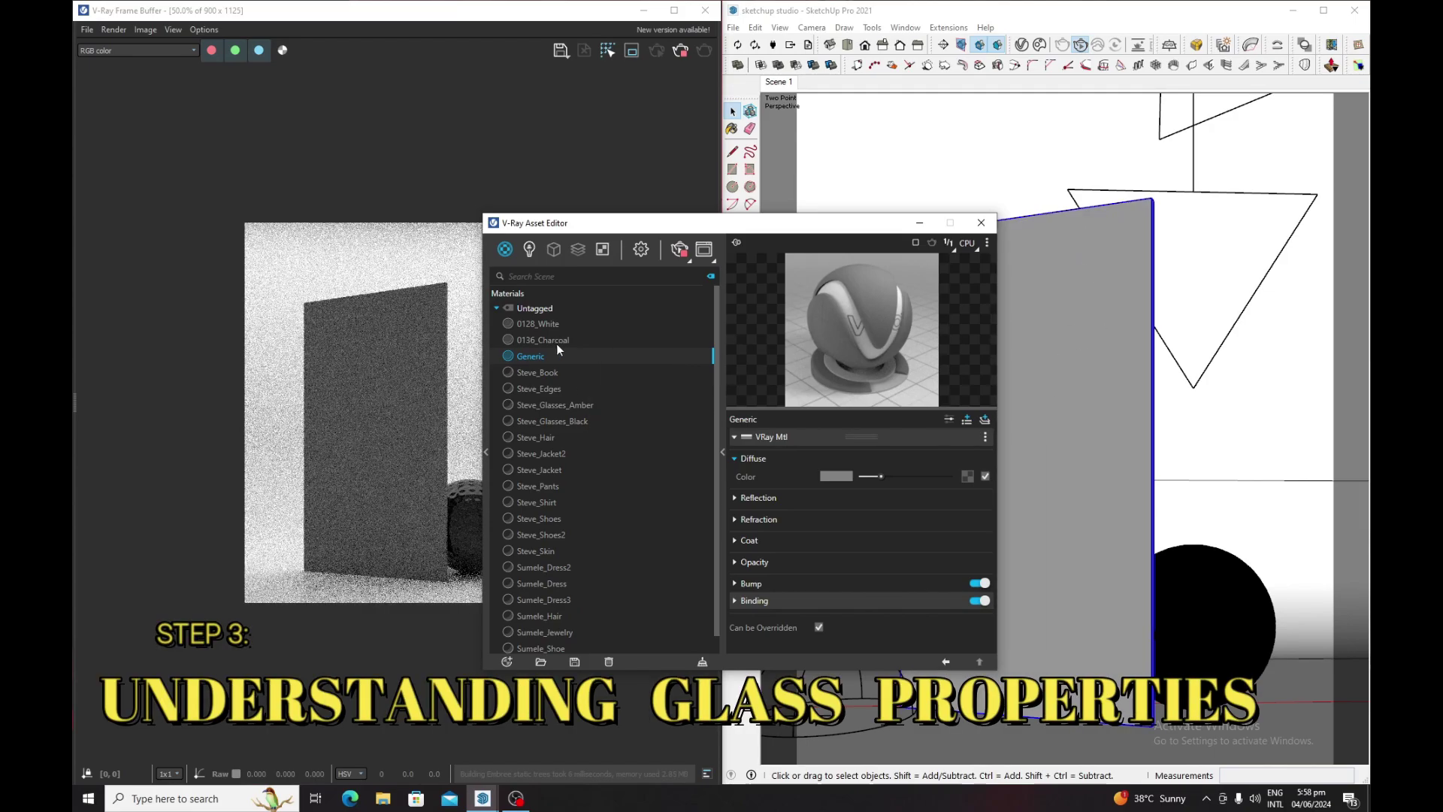
Step: Fit the render to the Frame Buffer and set the Generic material's diffuse colour to black
left_click(385, 366)
key("f")
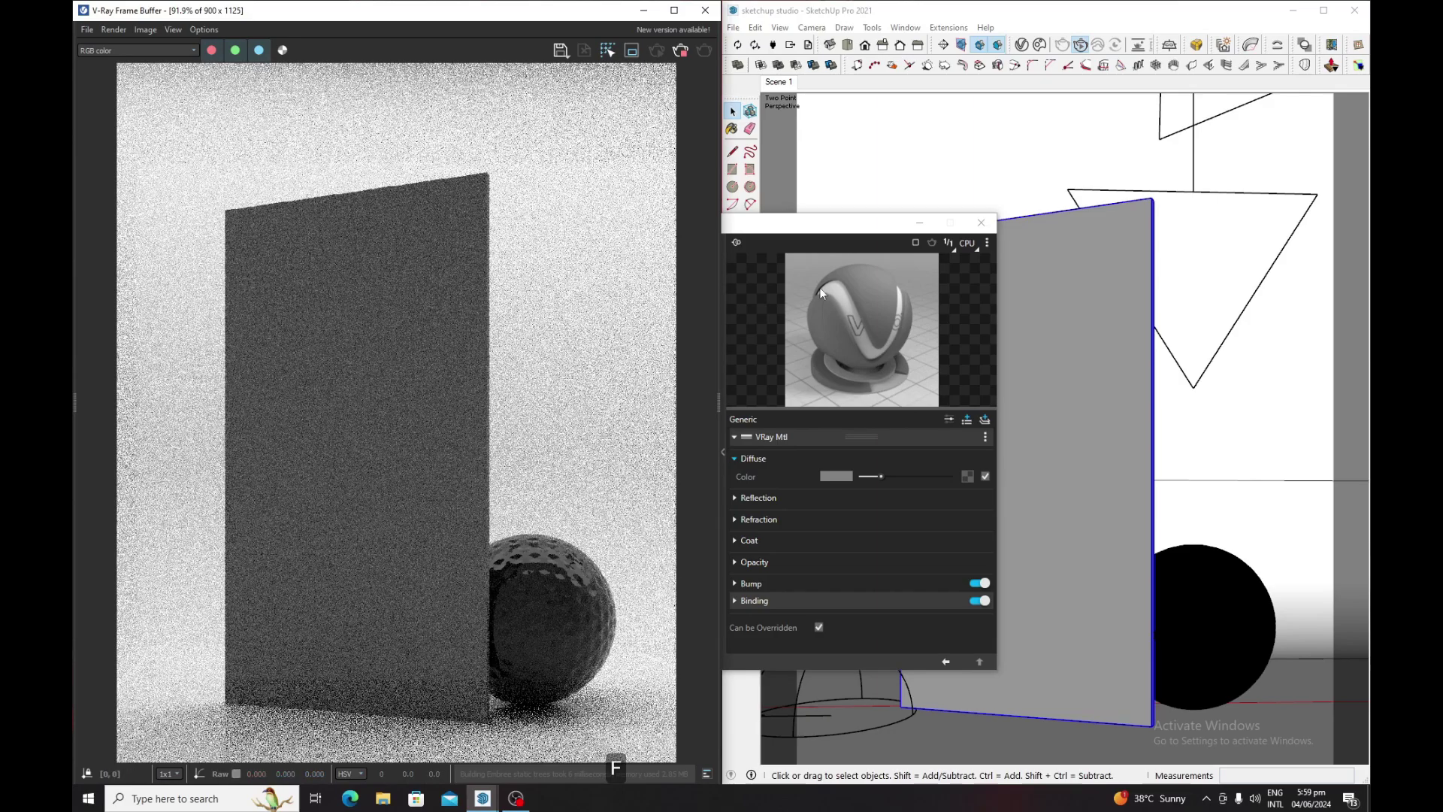
left_click(884, 477)
left_click_drag(876, 476, 862, 476)
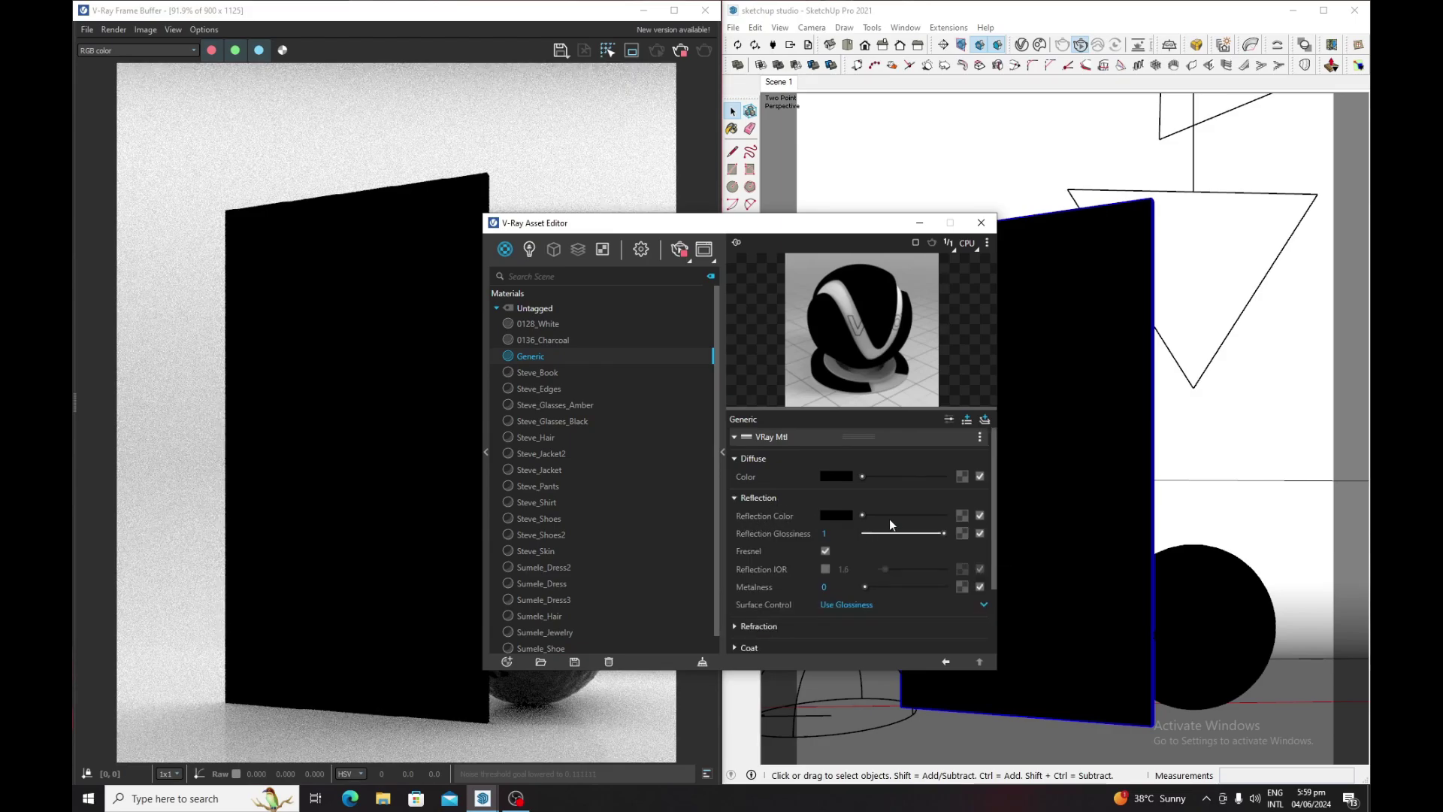
Step: Set white reflection colour, reflection glossiness back to 1, and Fresnel off
left_click_drag(864, 516, 929, 516)
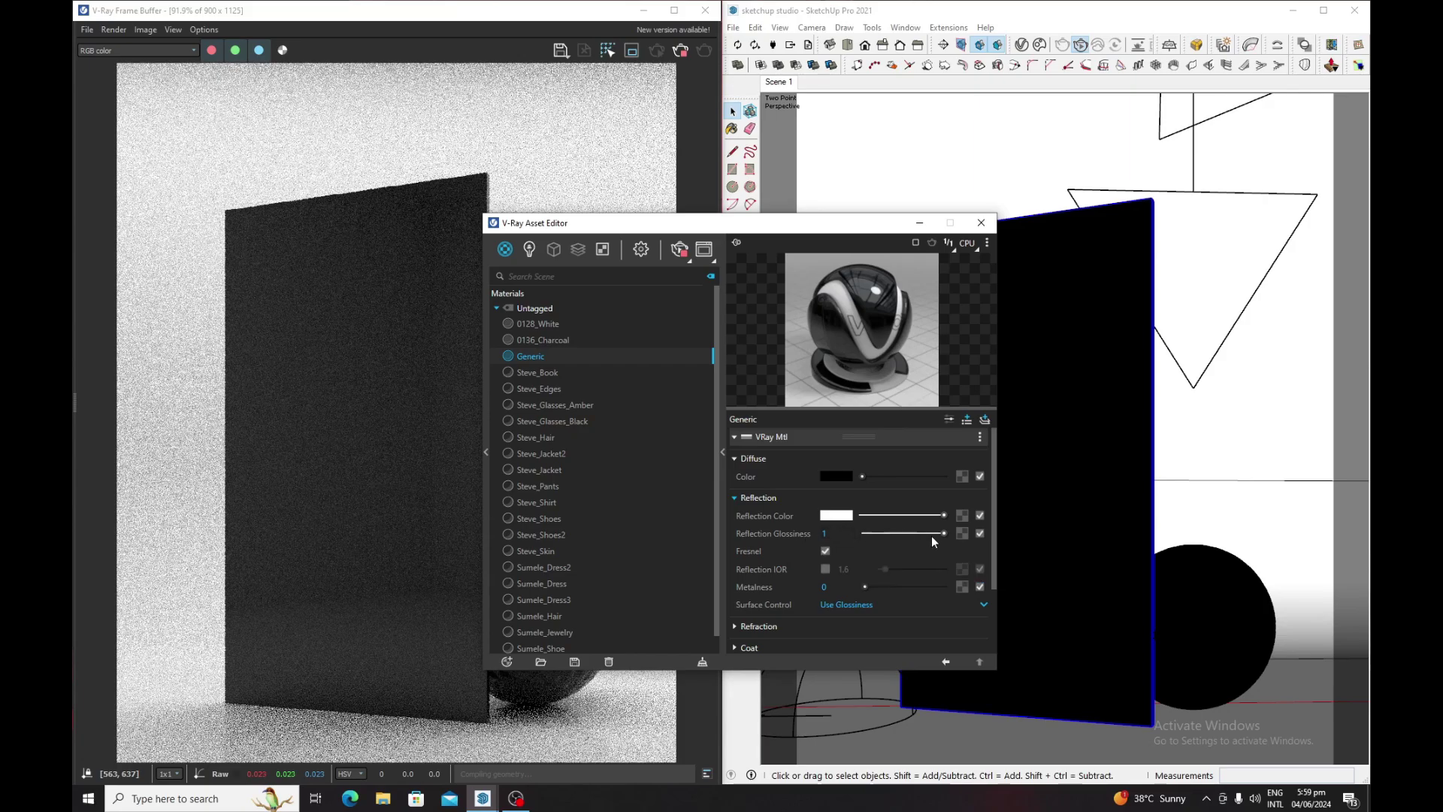
left_click_drag(944, 531, 939, 533)
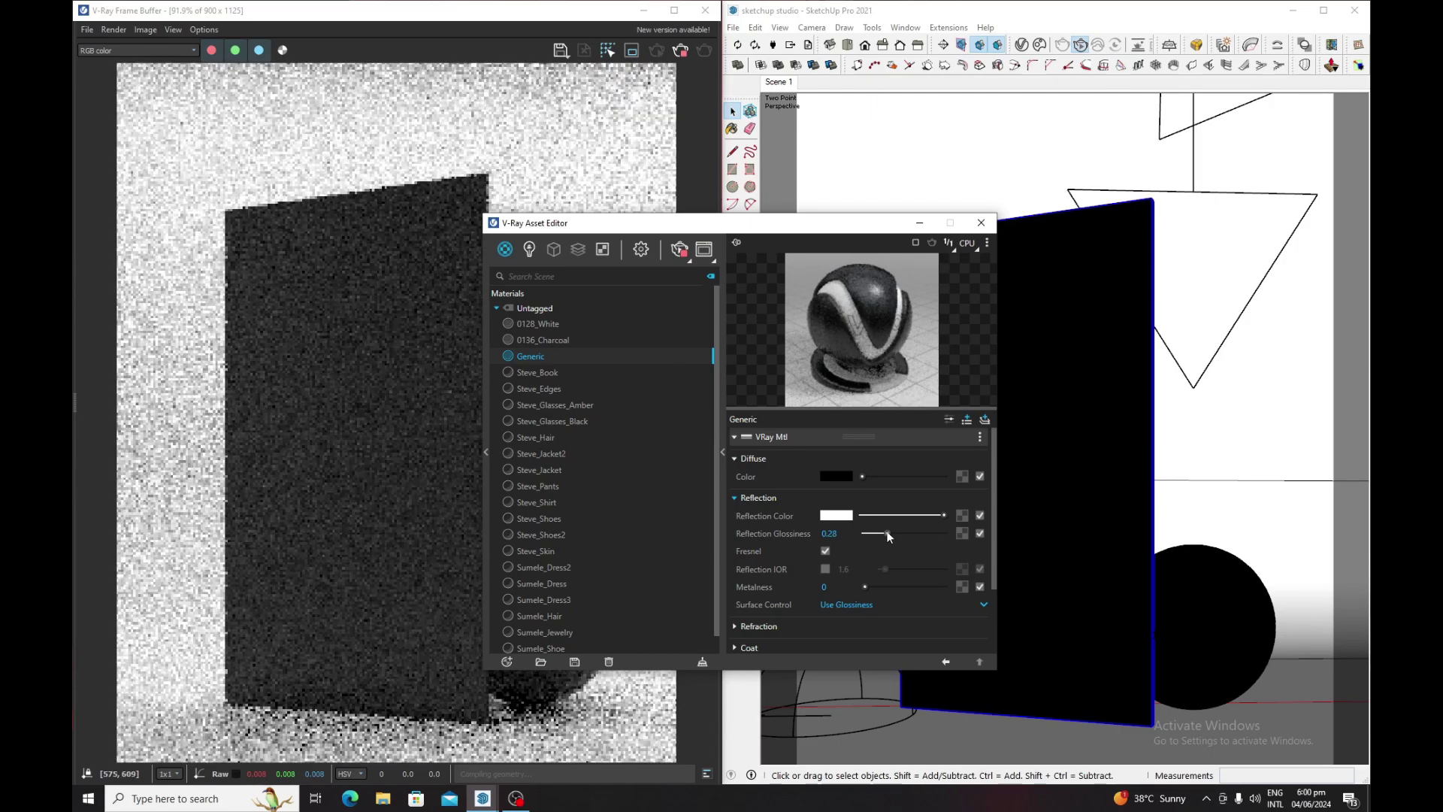
left_click_drag(923, 534, 874, 534)
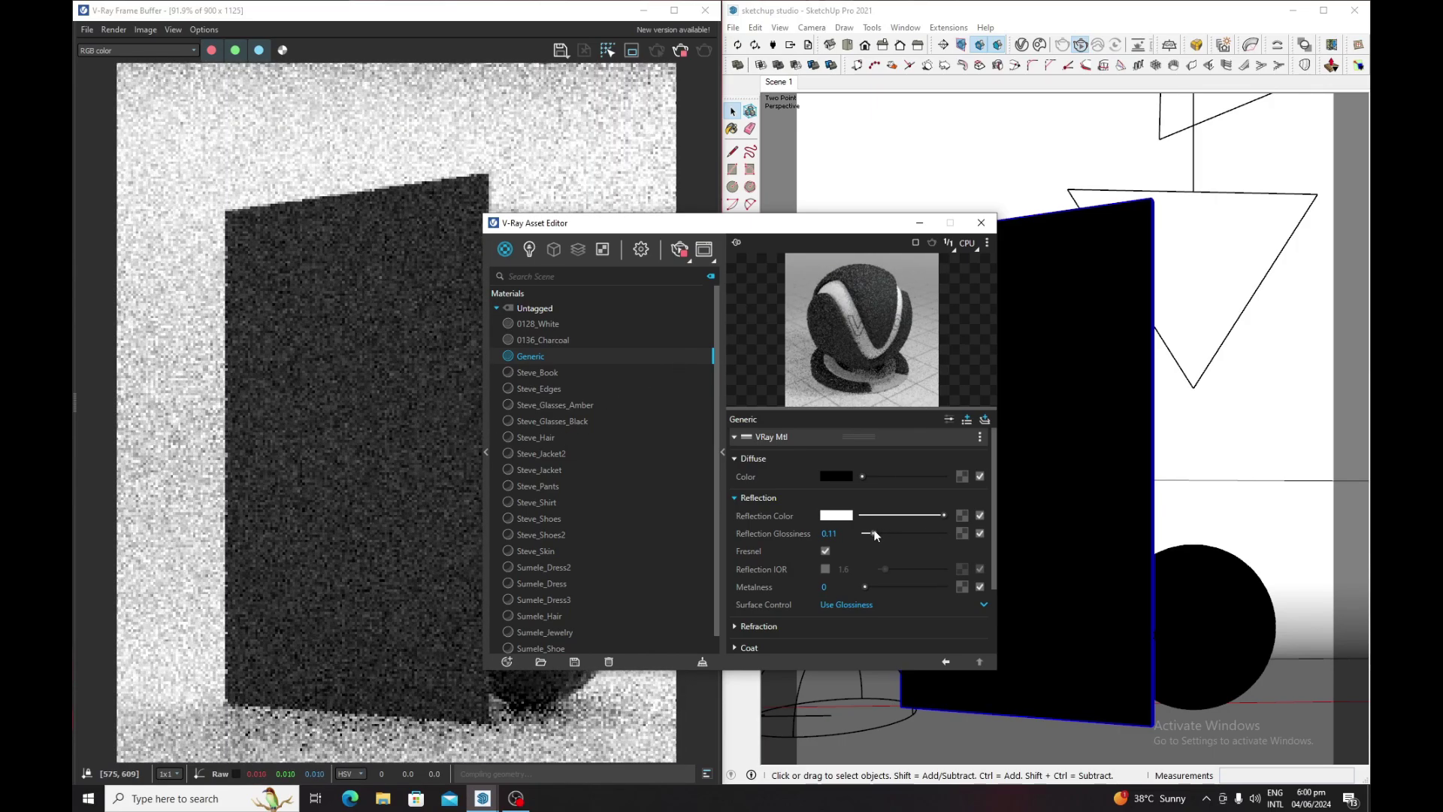
mouse_move(940, 533)
left_mouse_down()
mouse_move(909, 533)
mouse_move(961, 532)
left_mouse_up()
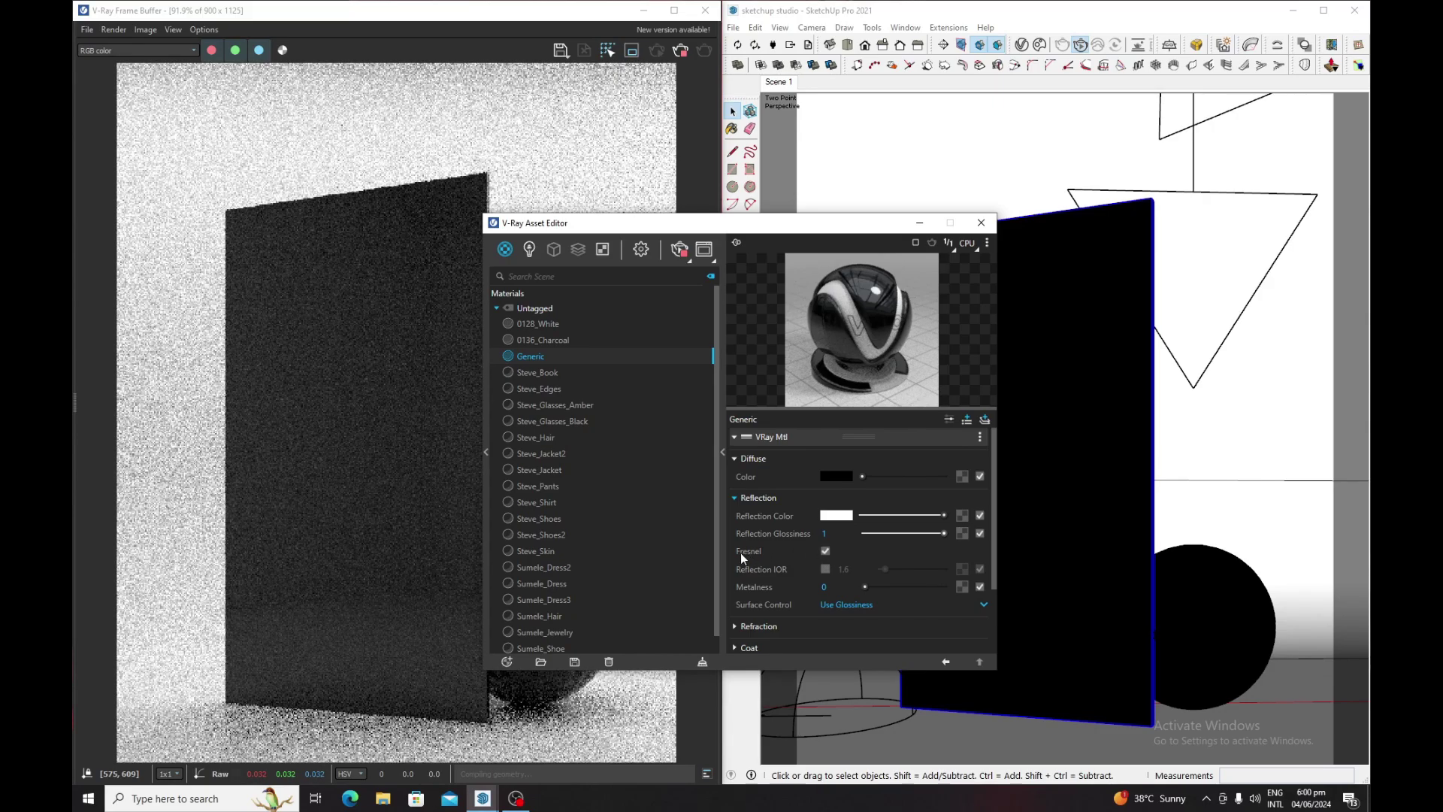
left_click(825, 551)
mouse_move(676, 222)
left_mouse_down()
mouse_move(849, 240)
mouse_move(725, 203)
left_mouse_up()
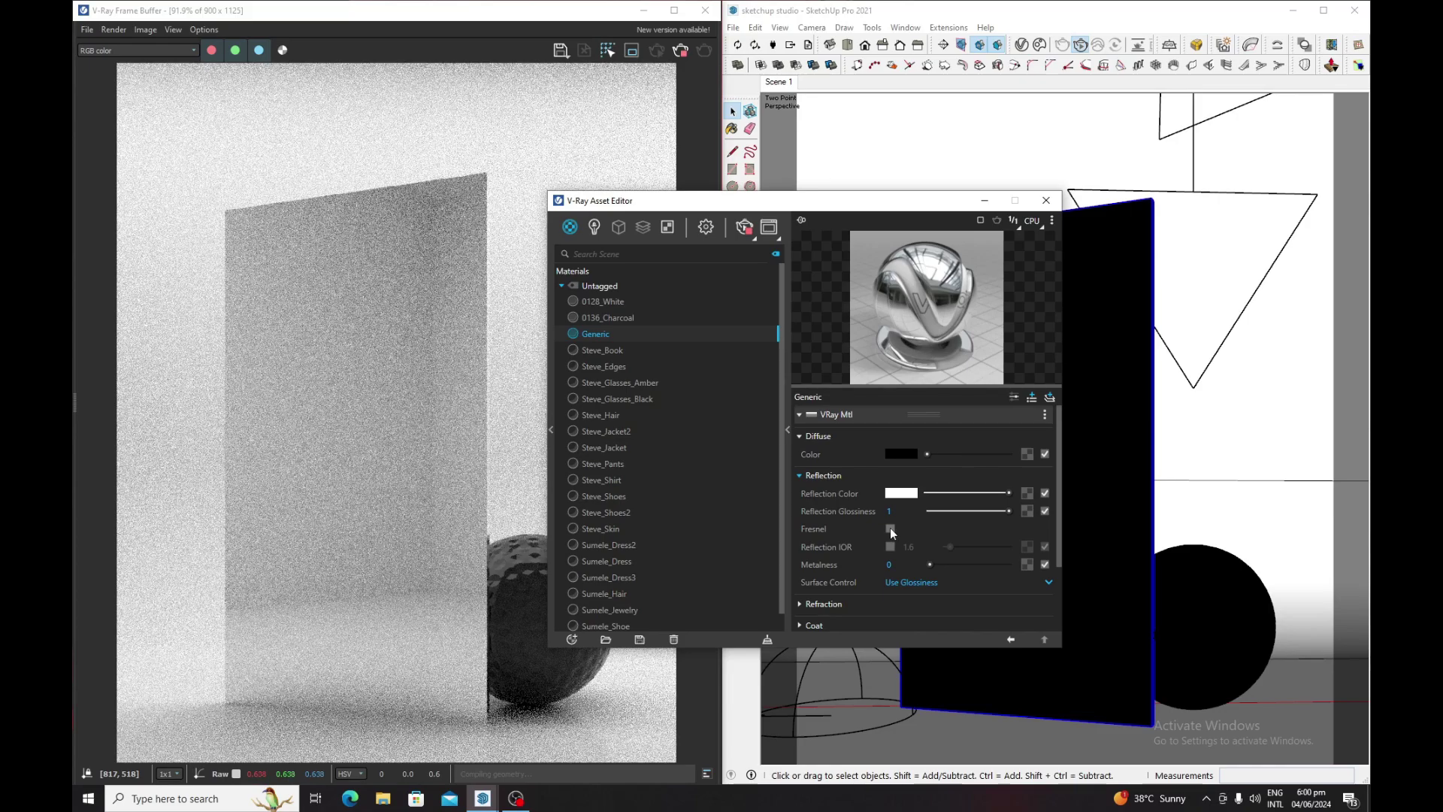
Step: Re-enable Fresnel, then set refraction colour to white and refraction glossiness to 1
left_click(890, 528)
left_click(827, 475)
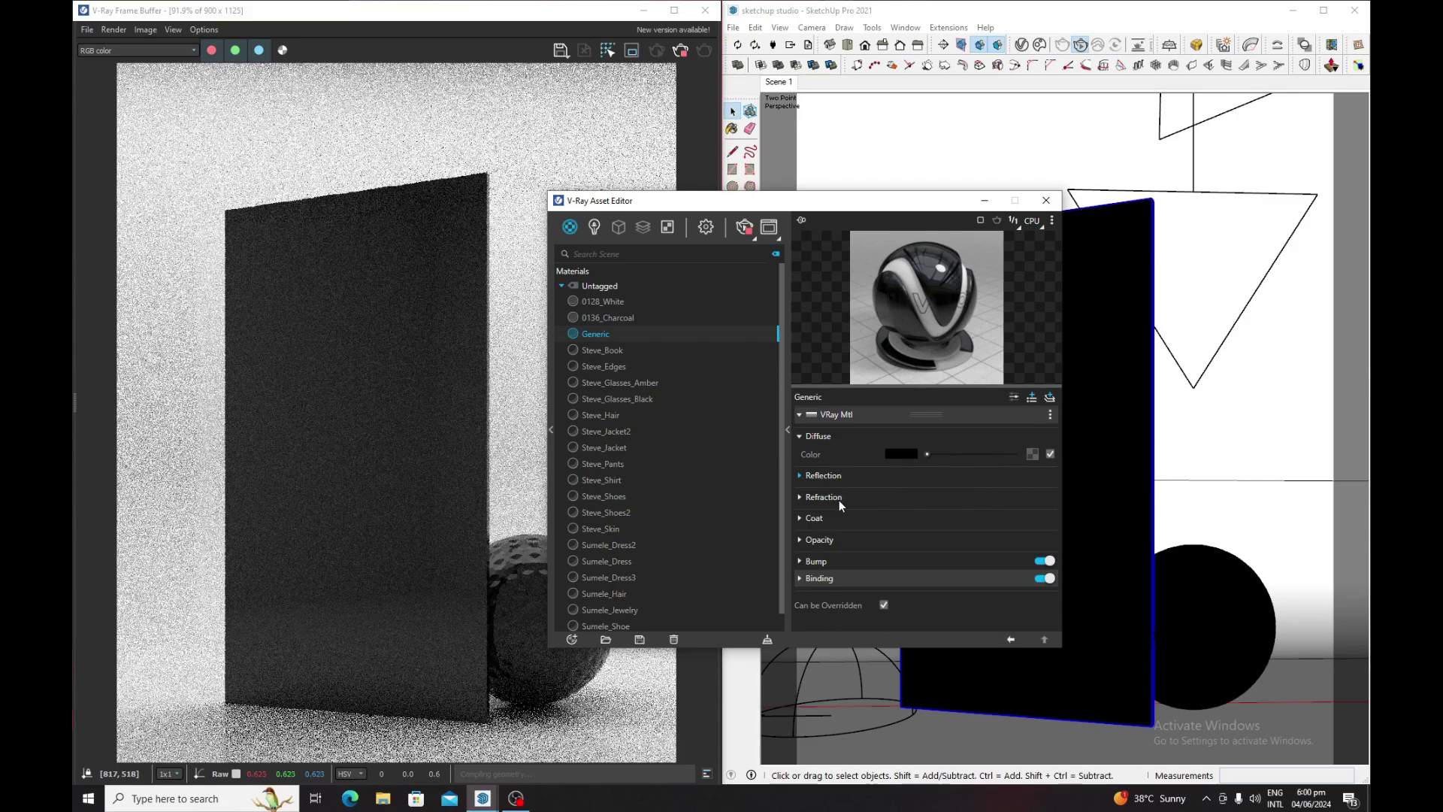
left_click(835, 499)
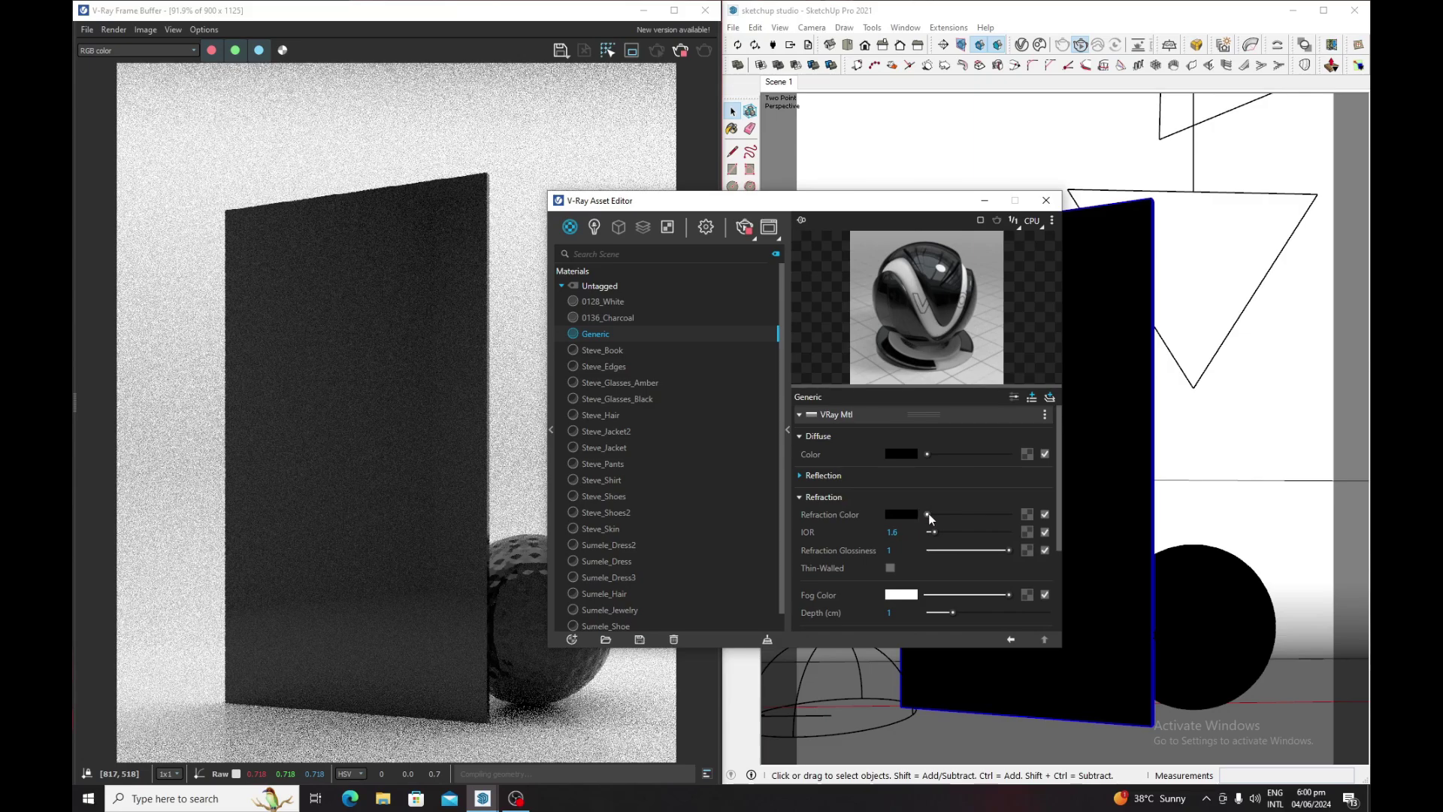
left_click_drag(929, 514, 1009, 515)
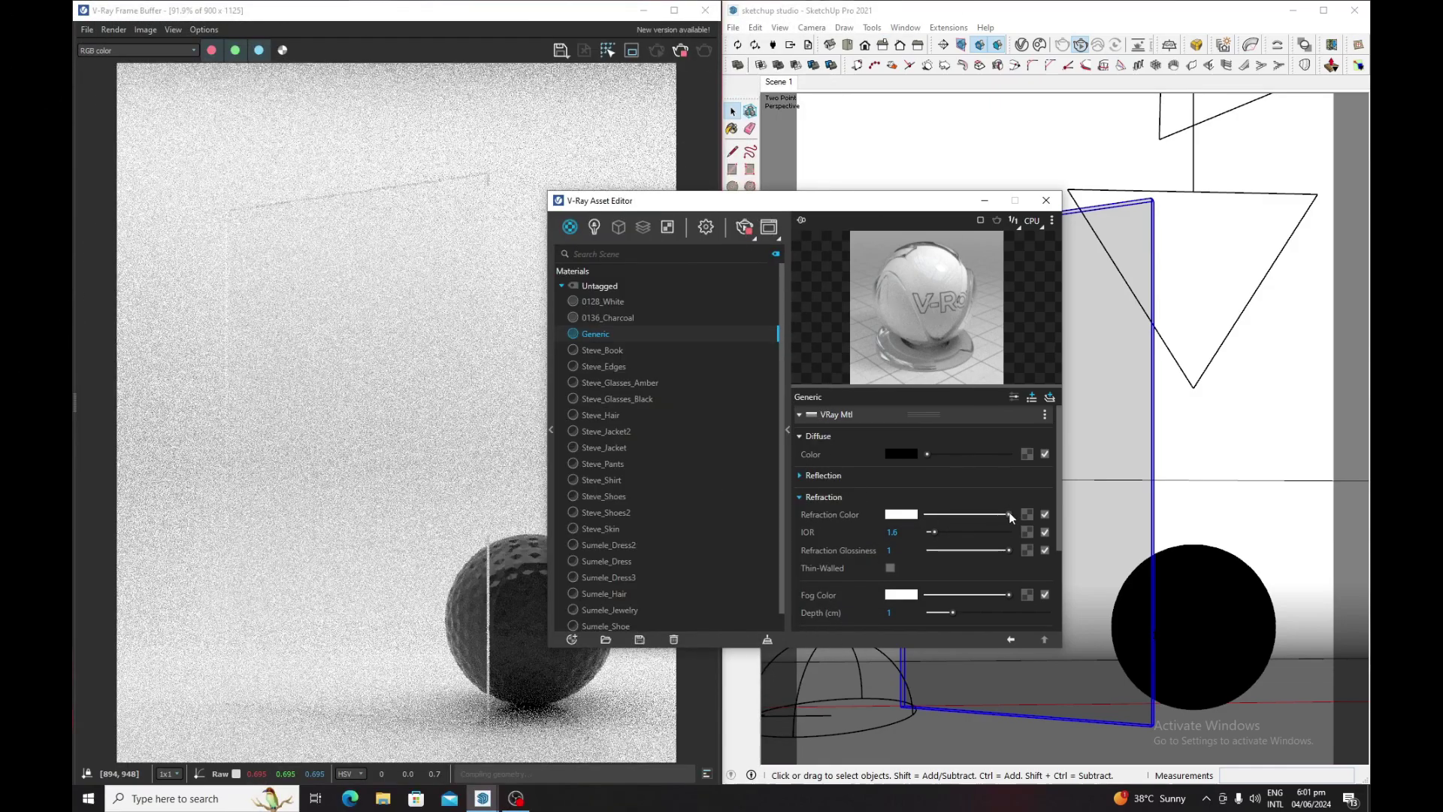
left_click_drag(1010, 513, 998, 514)
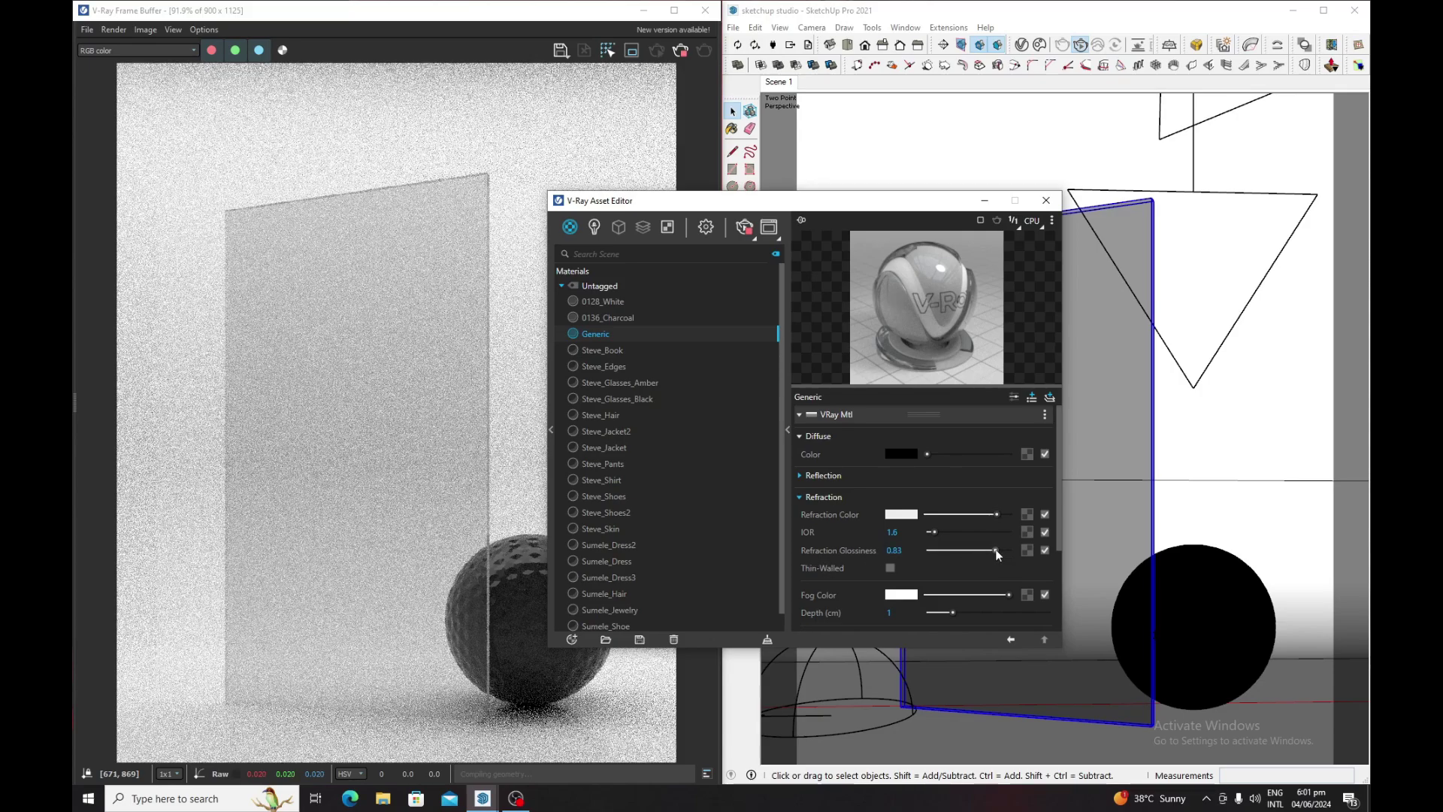
left_click_drag(996, 550, 985, 550)
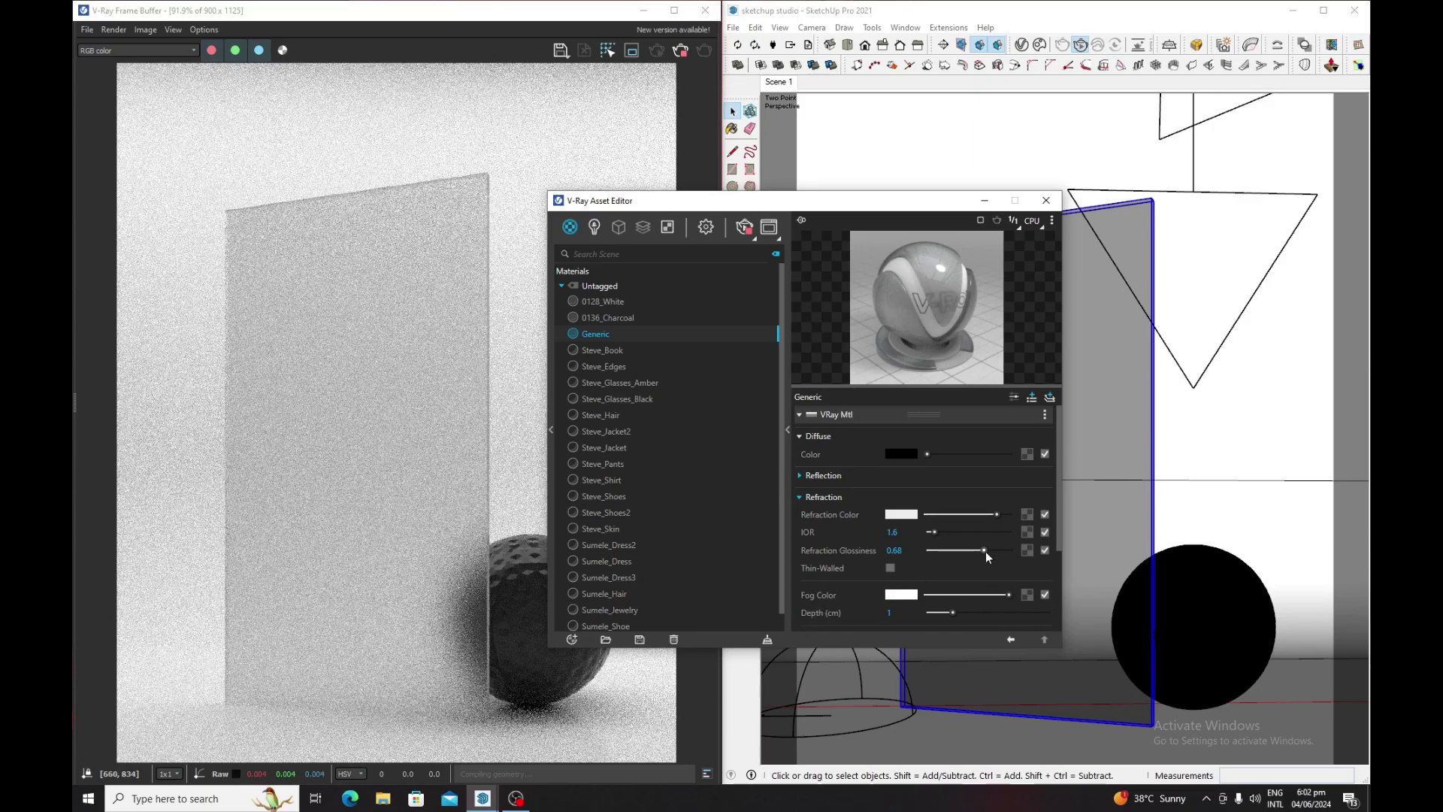
left_click_drag(1000, 550, 1013, 550)
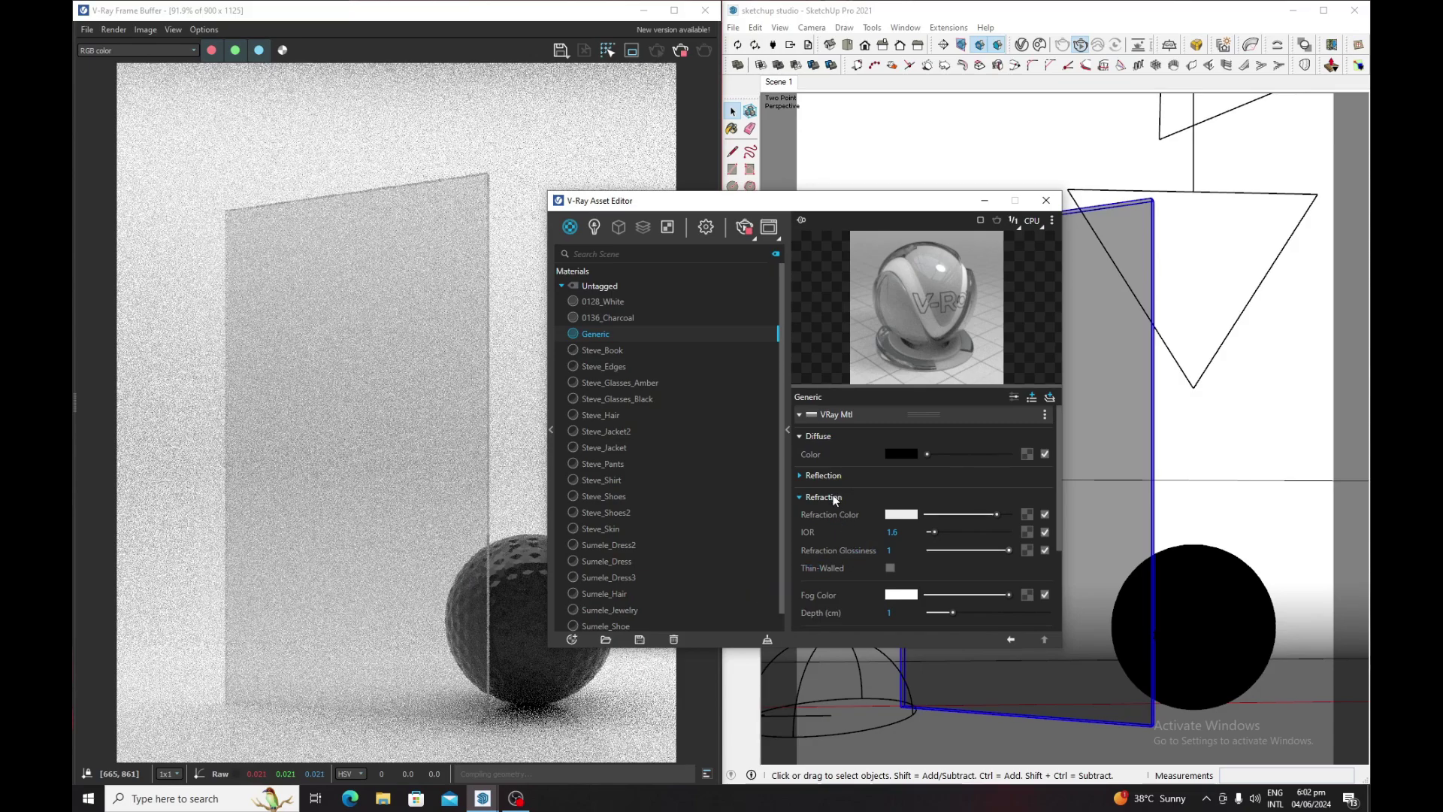
Step: Set the refraction fog colour to a pale tan
scroll(905, 541, "down", 2)
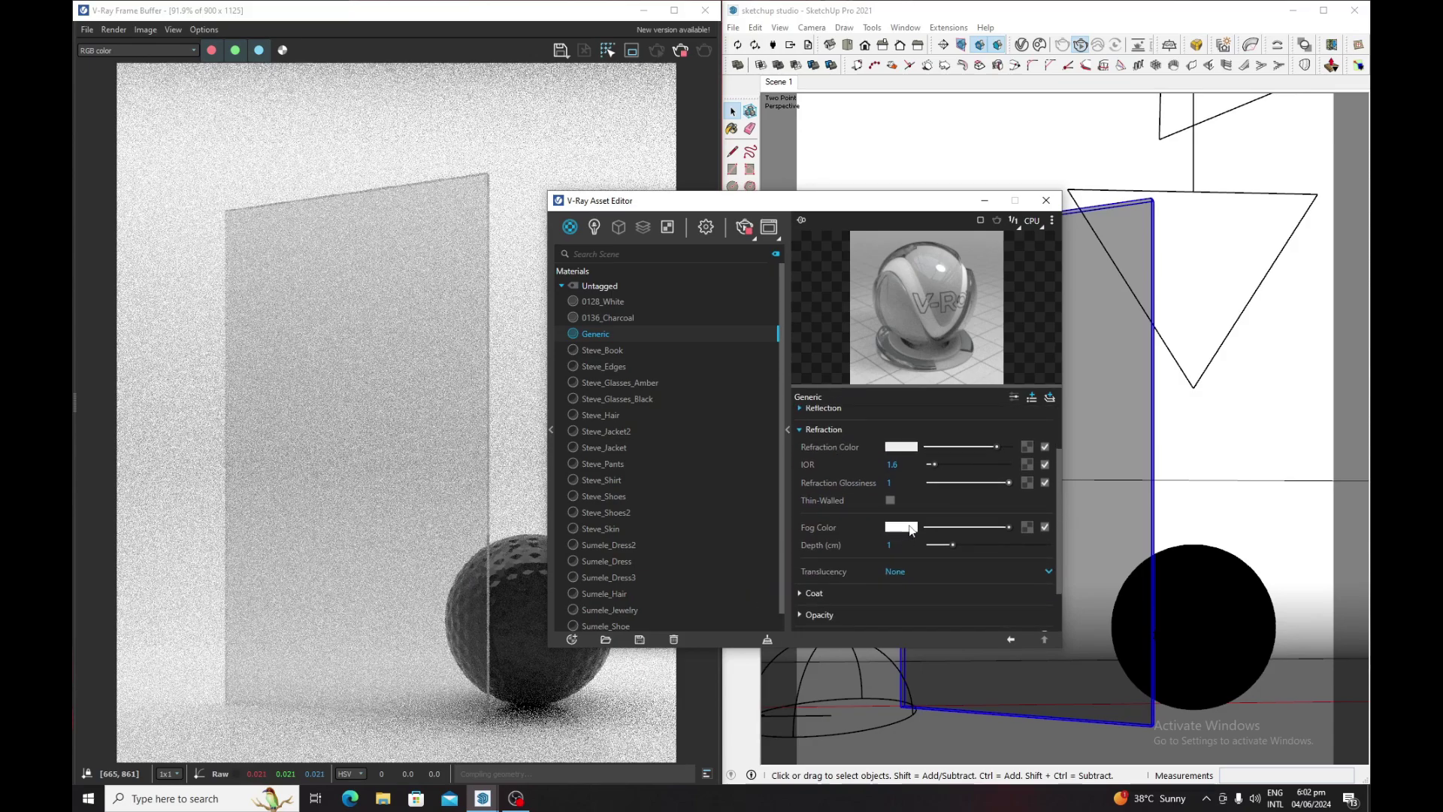
left_click(901, 527)
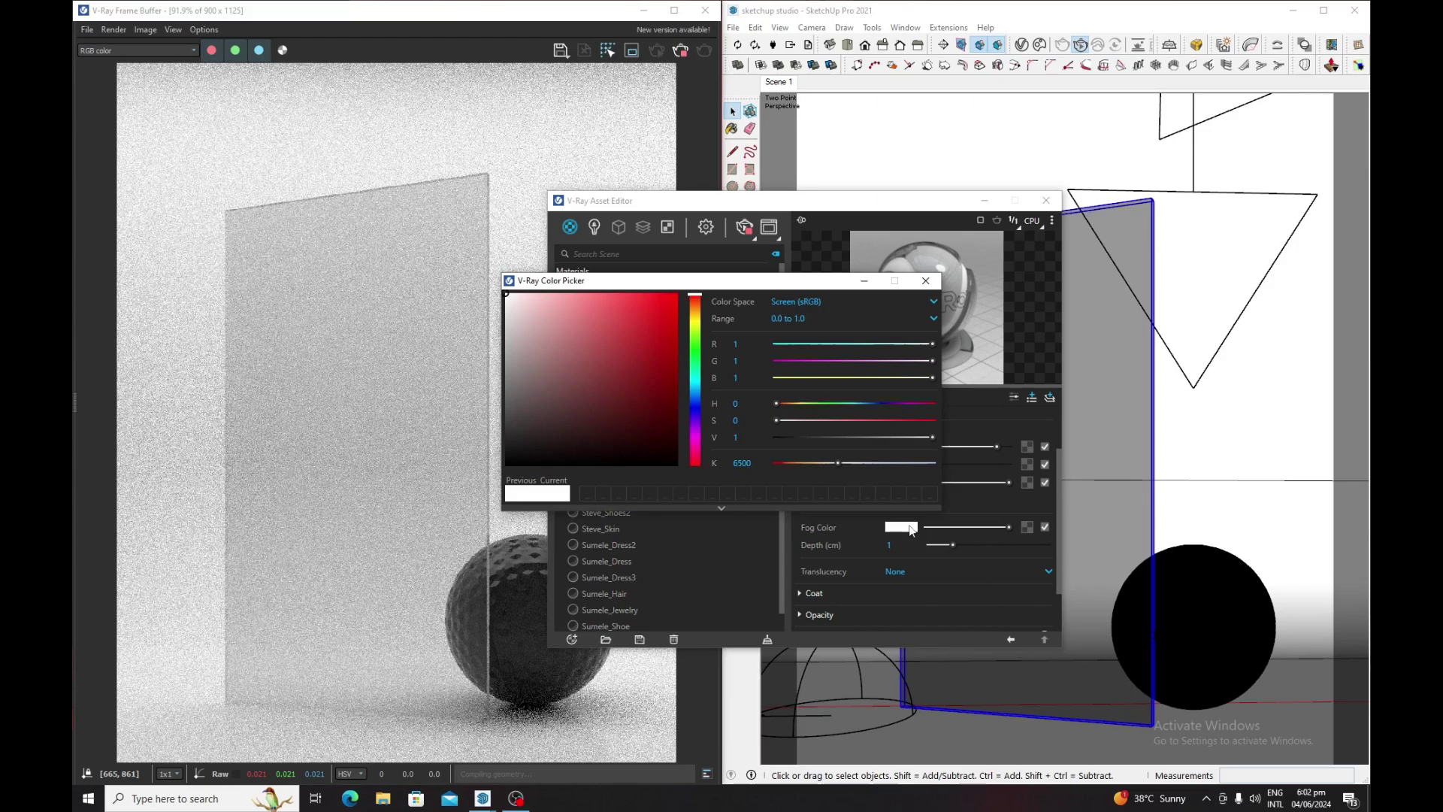
left_click(696, 315)
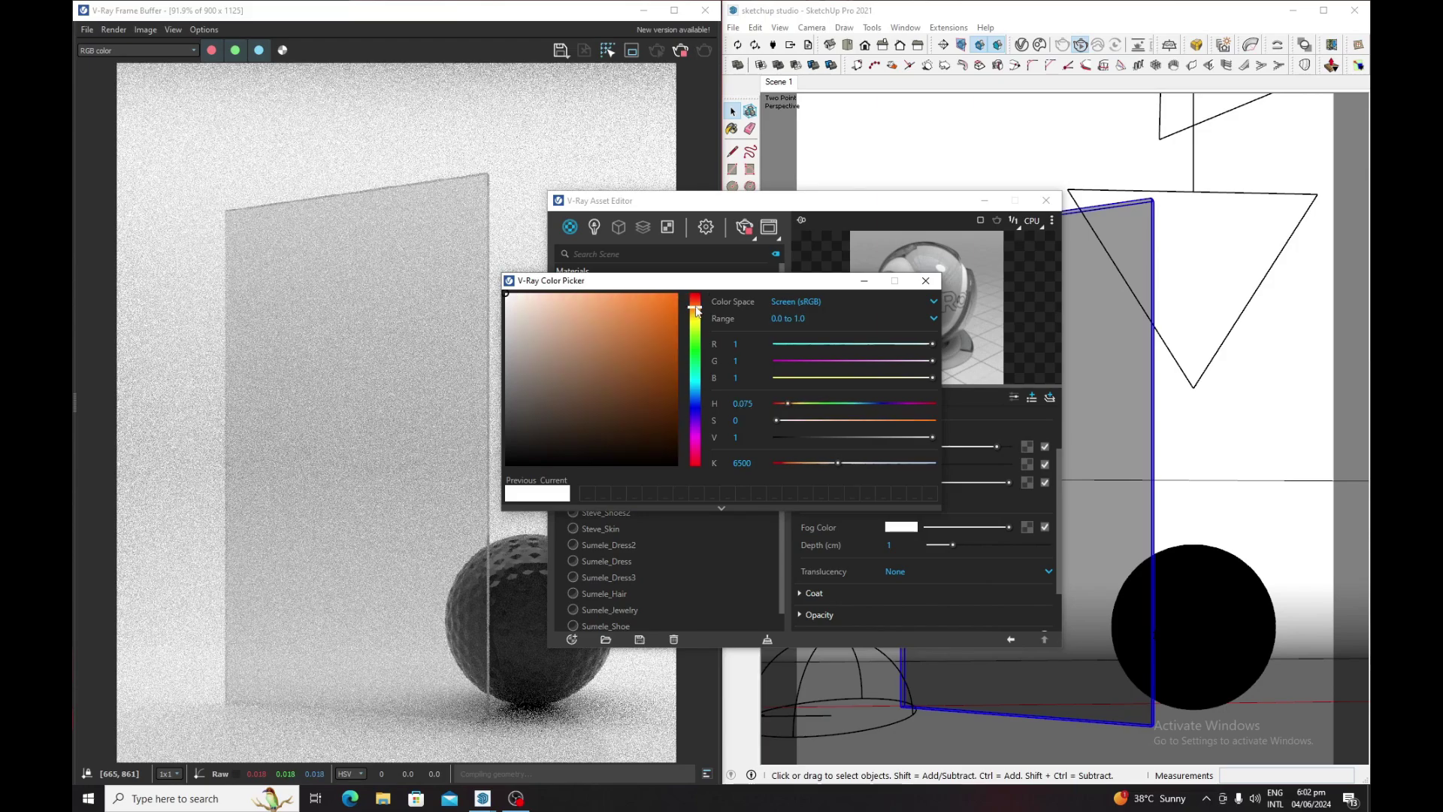
left_click_drag(627, 307, 584, 297)
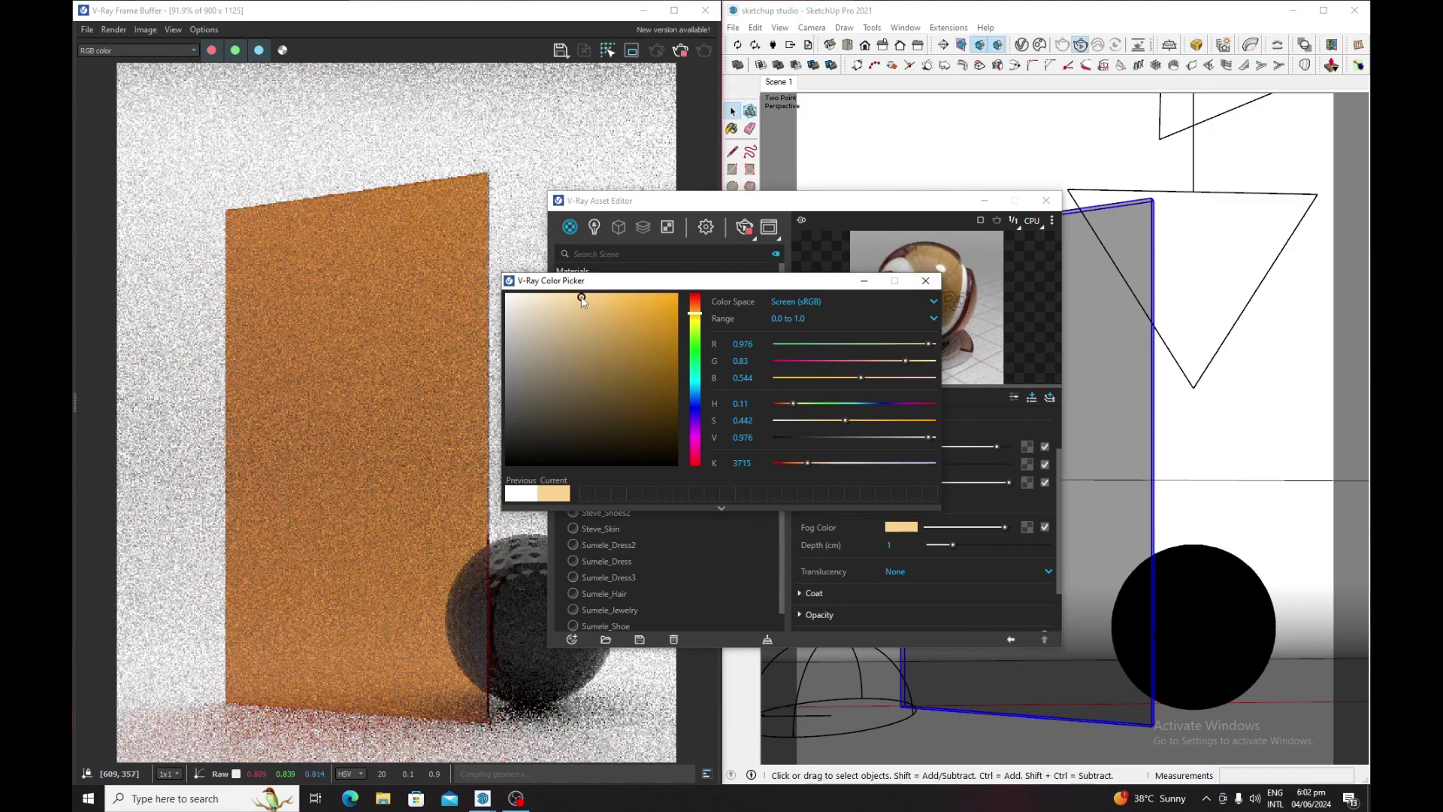
left_click_drag(581, 297, 545, 295)
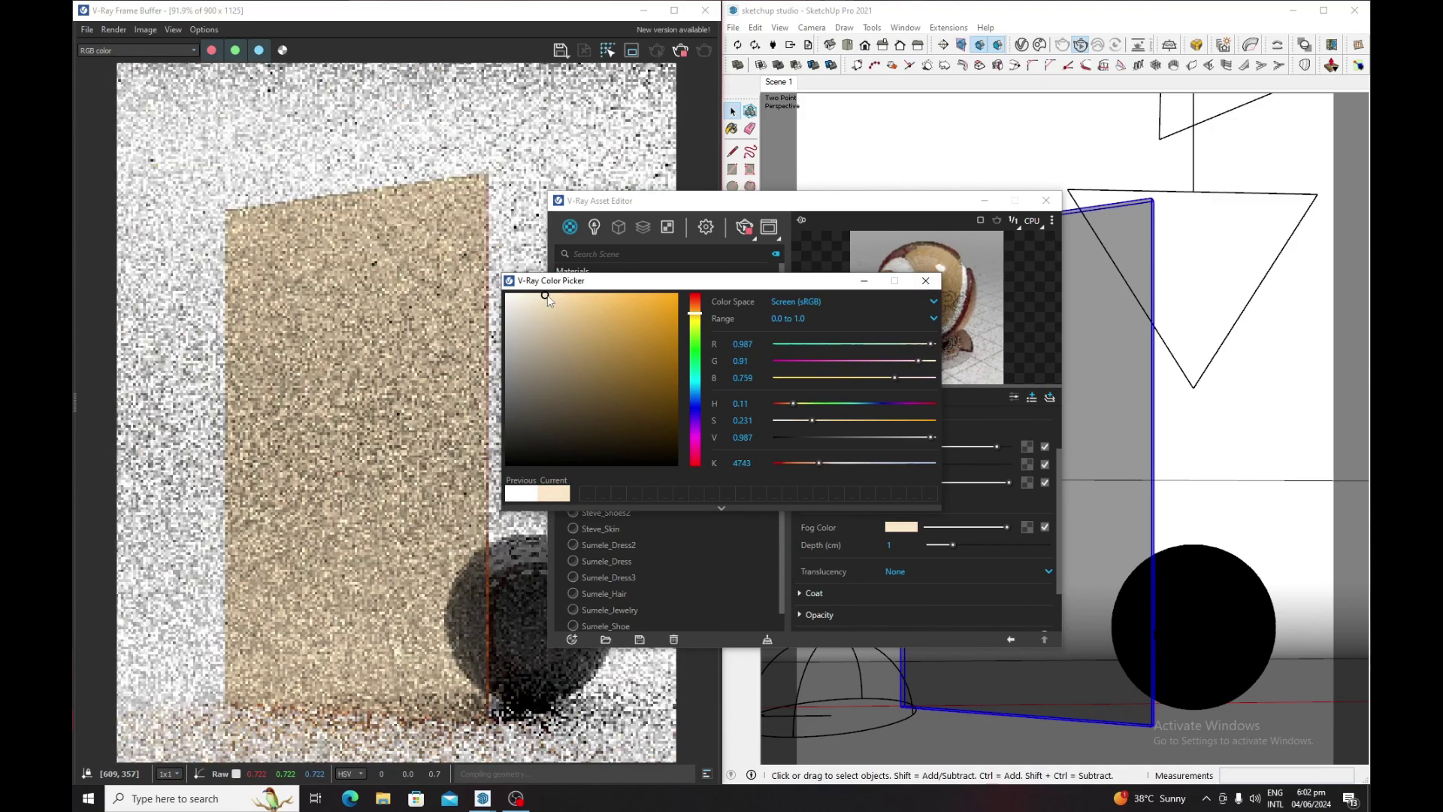
left_click(546, 296)
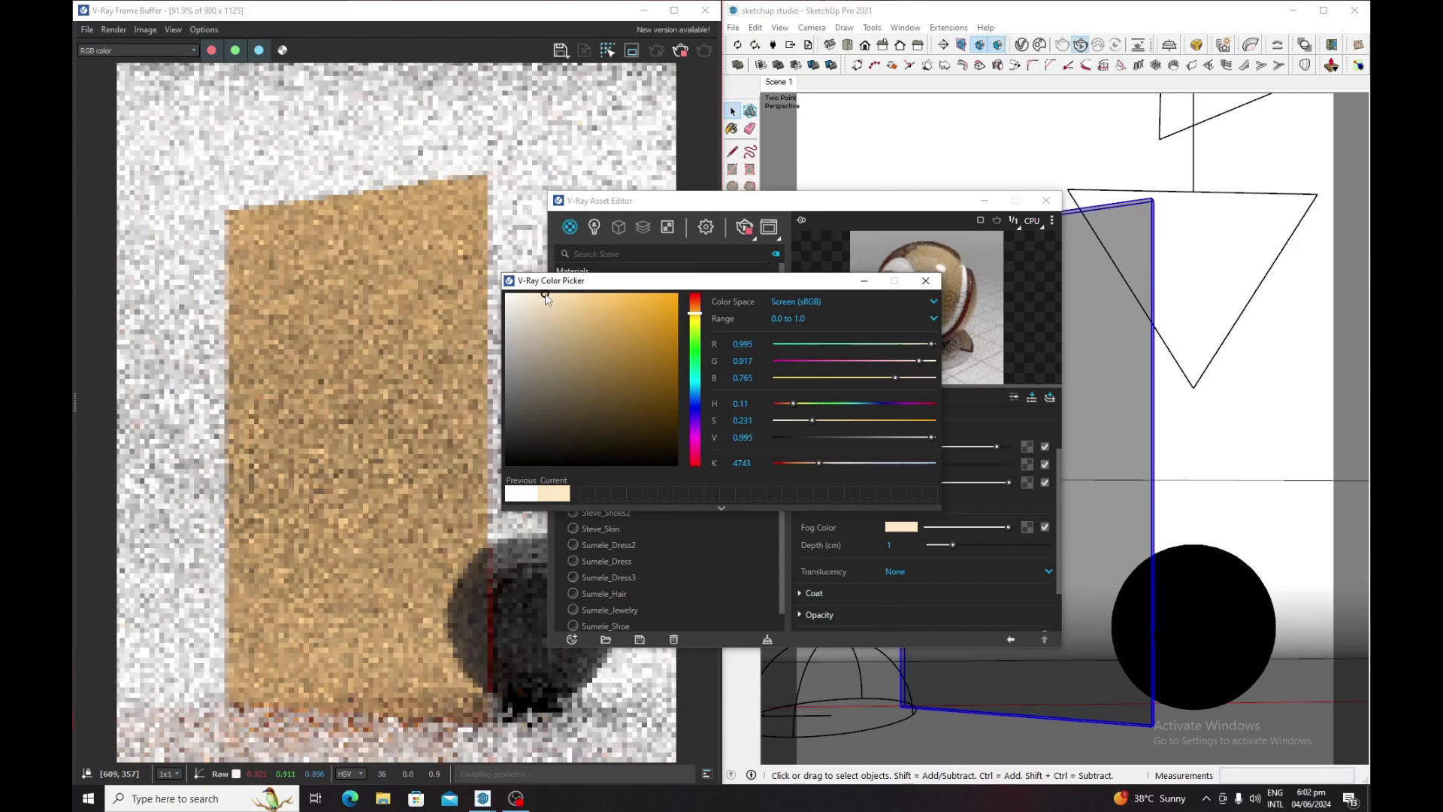
left_click(863, 282)
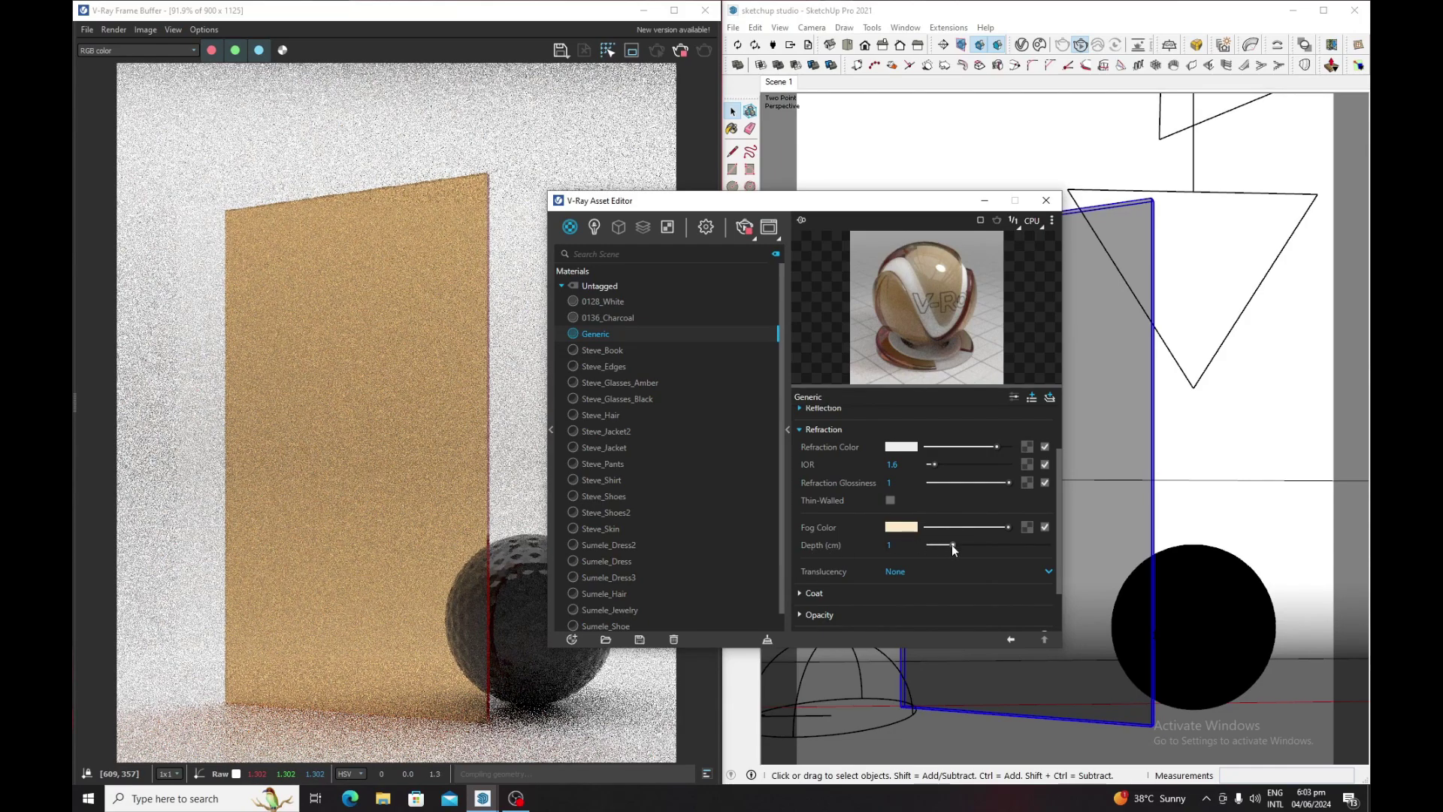
Step: Adjust the fog depth, ending at about 3.5
left_click_drag(949, 545, 934, 545)
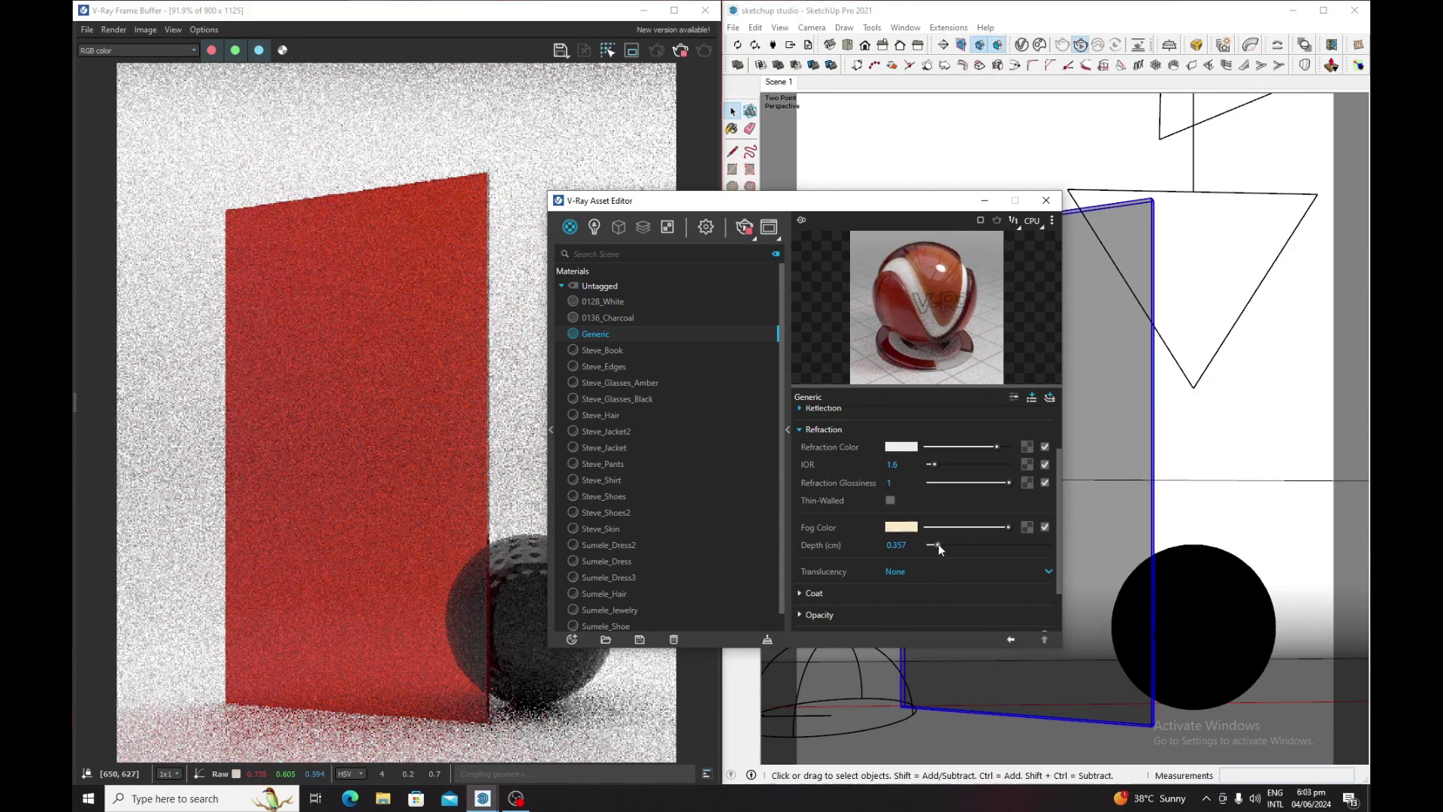
left_click_drag(935, 544, 962, 544)
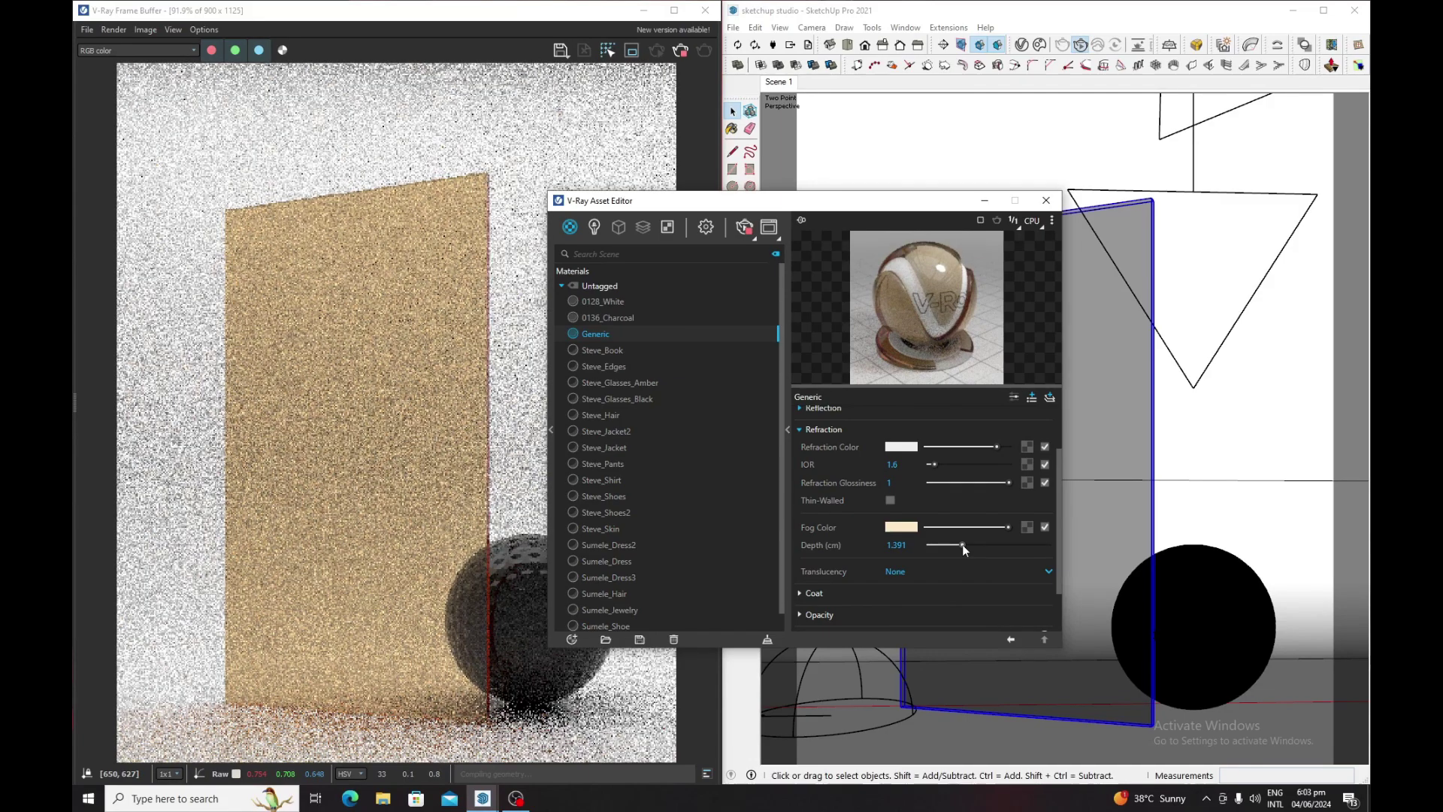
left_click_drag(961, 544, 1041, 546)
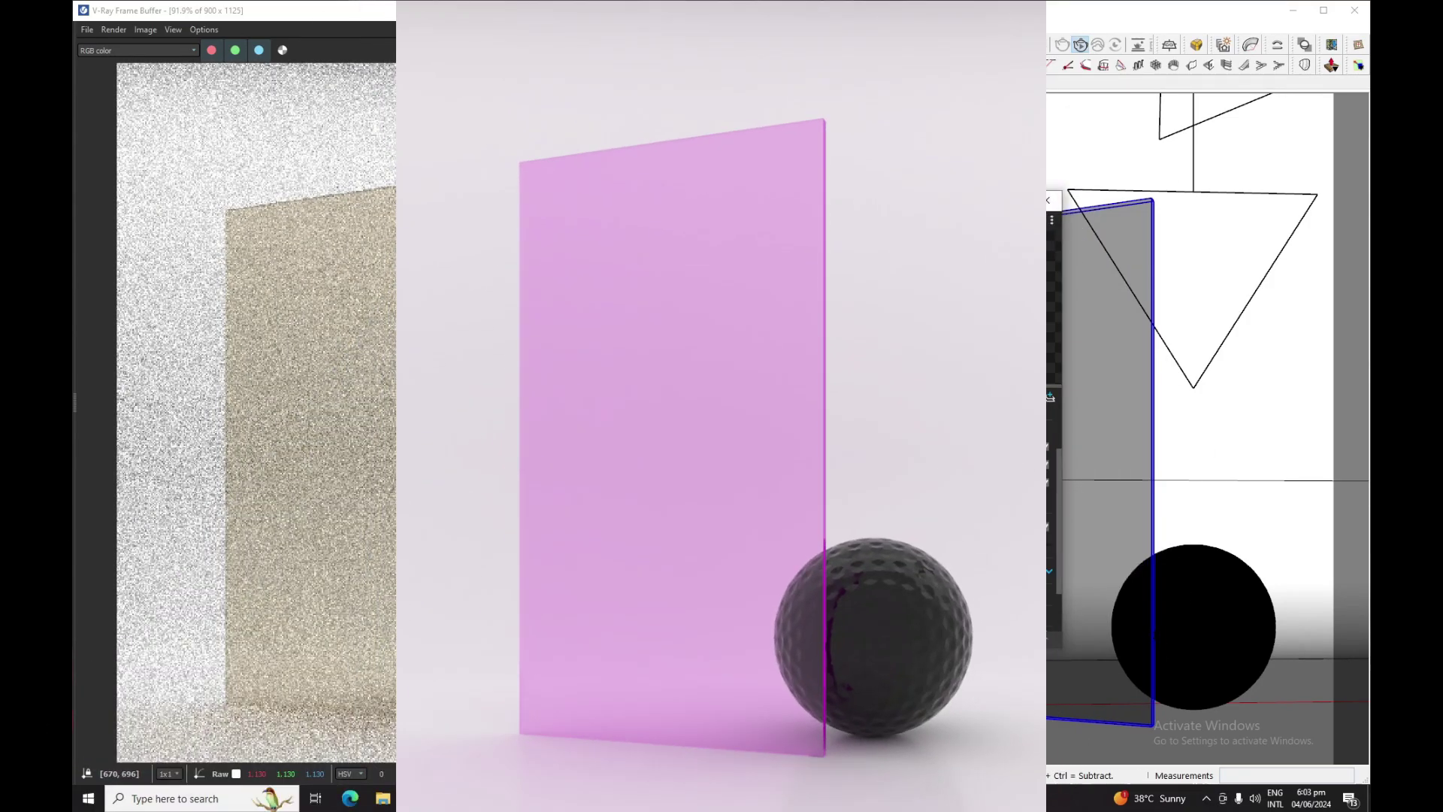
Step: Try a brown fog colour and reduce the fog depth to about 1.9
left_click_drag(1042, 545, 985, 549)
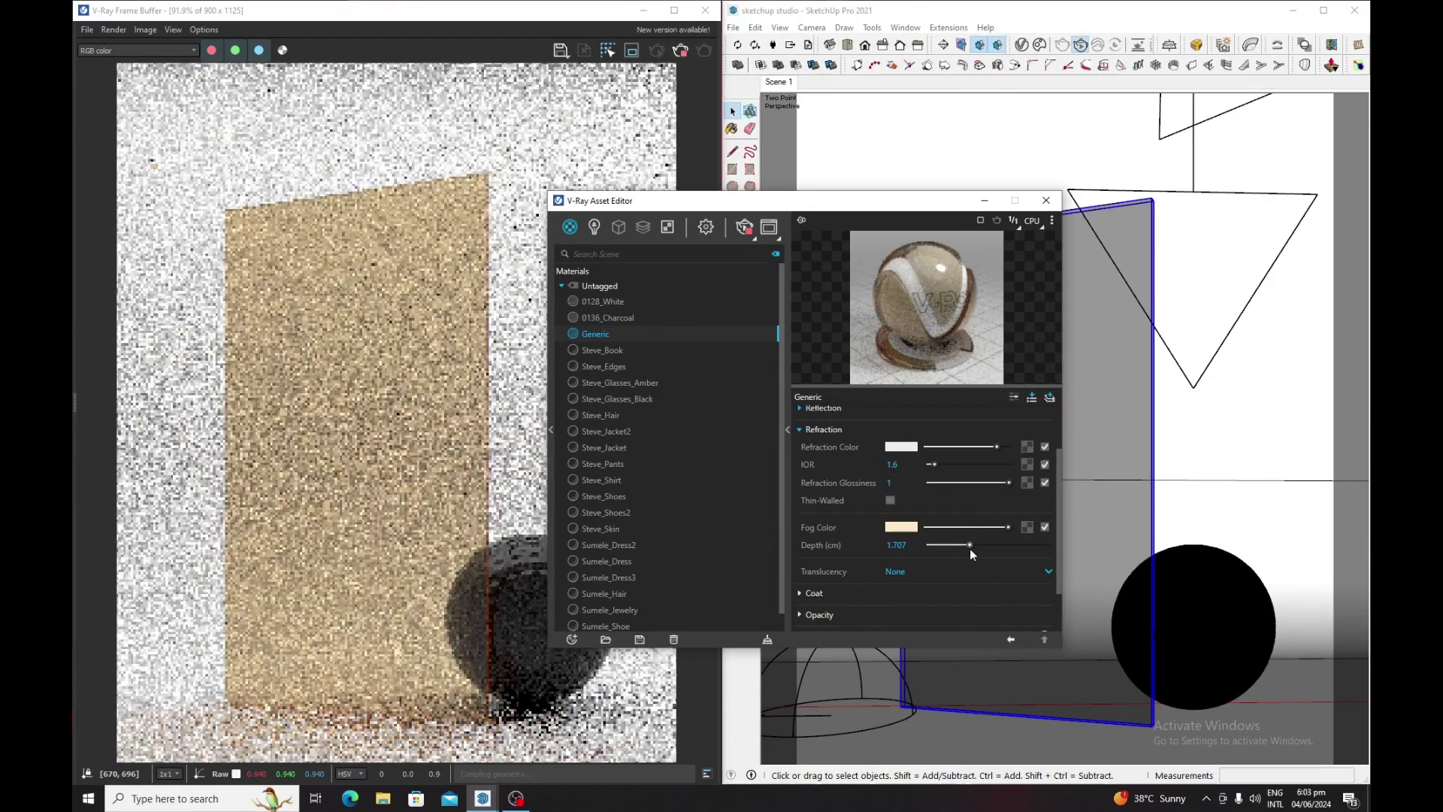
left_click(901, 527)
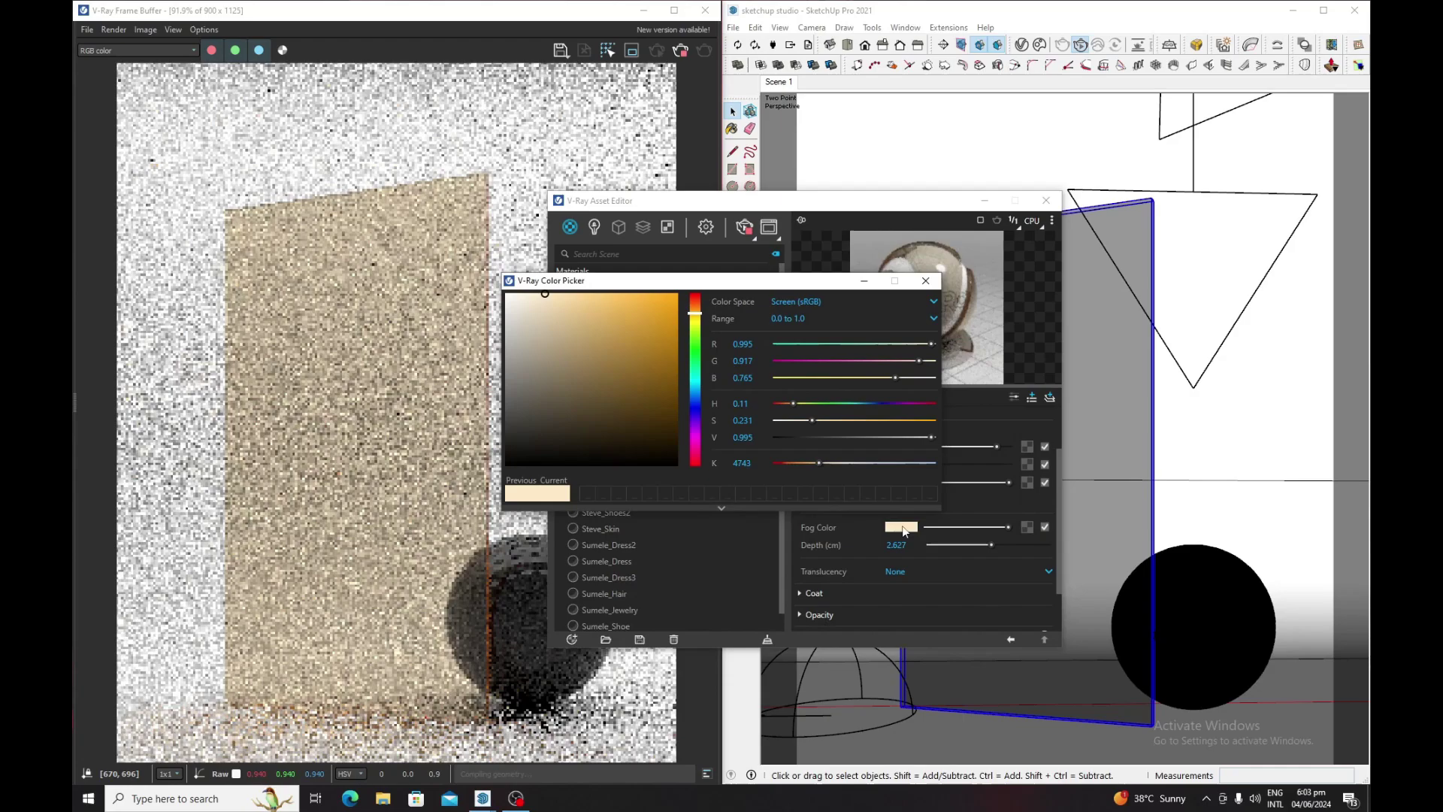
left_click(664, 310)
left_click_drag(665, 314, 662, 348)
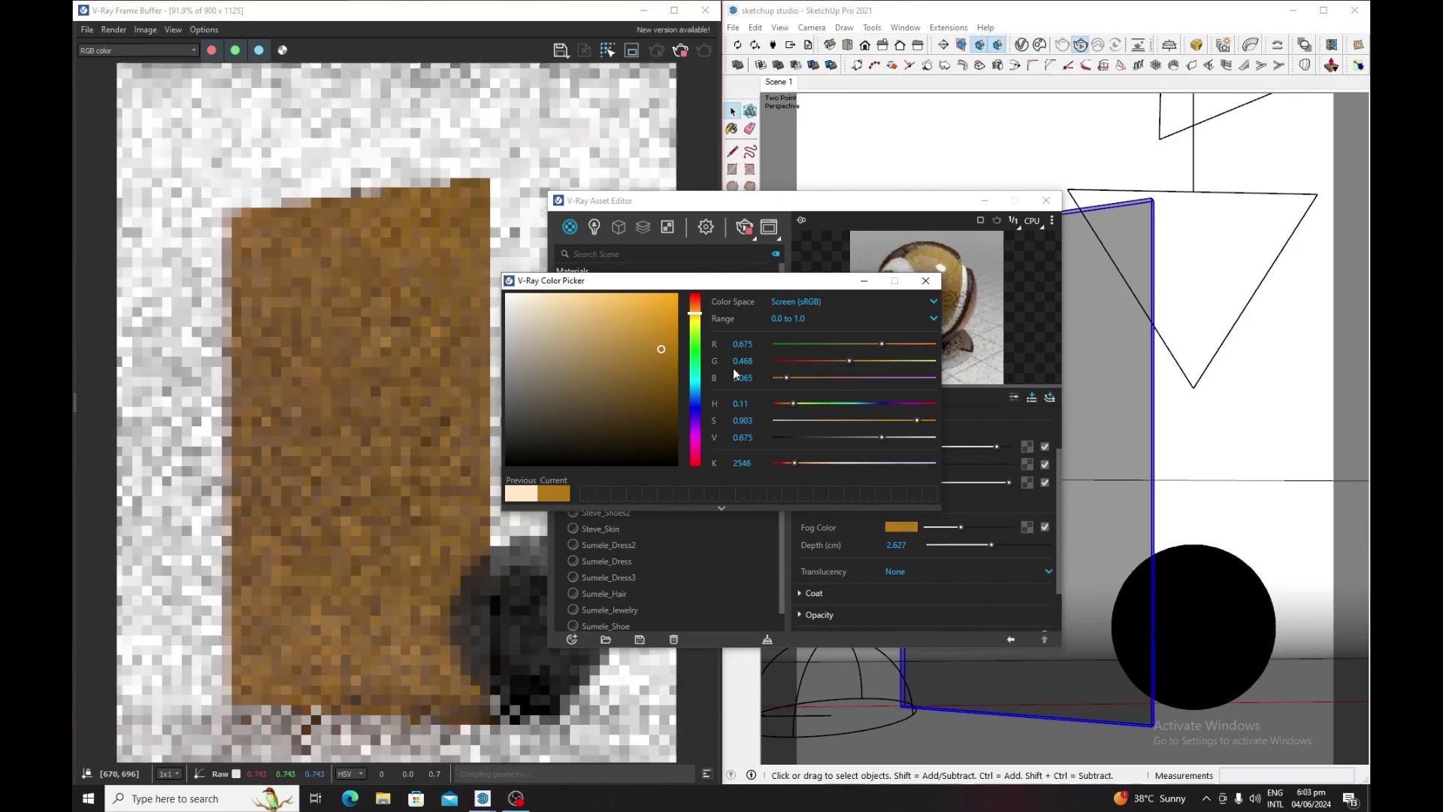
left_click(925, 280)
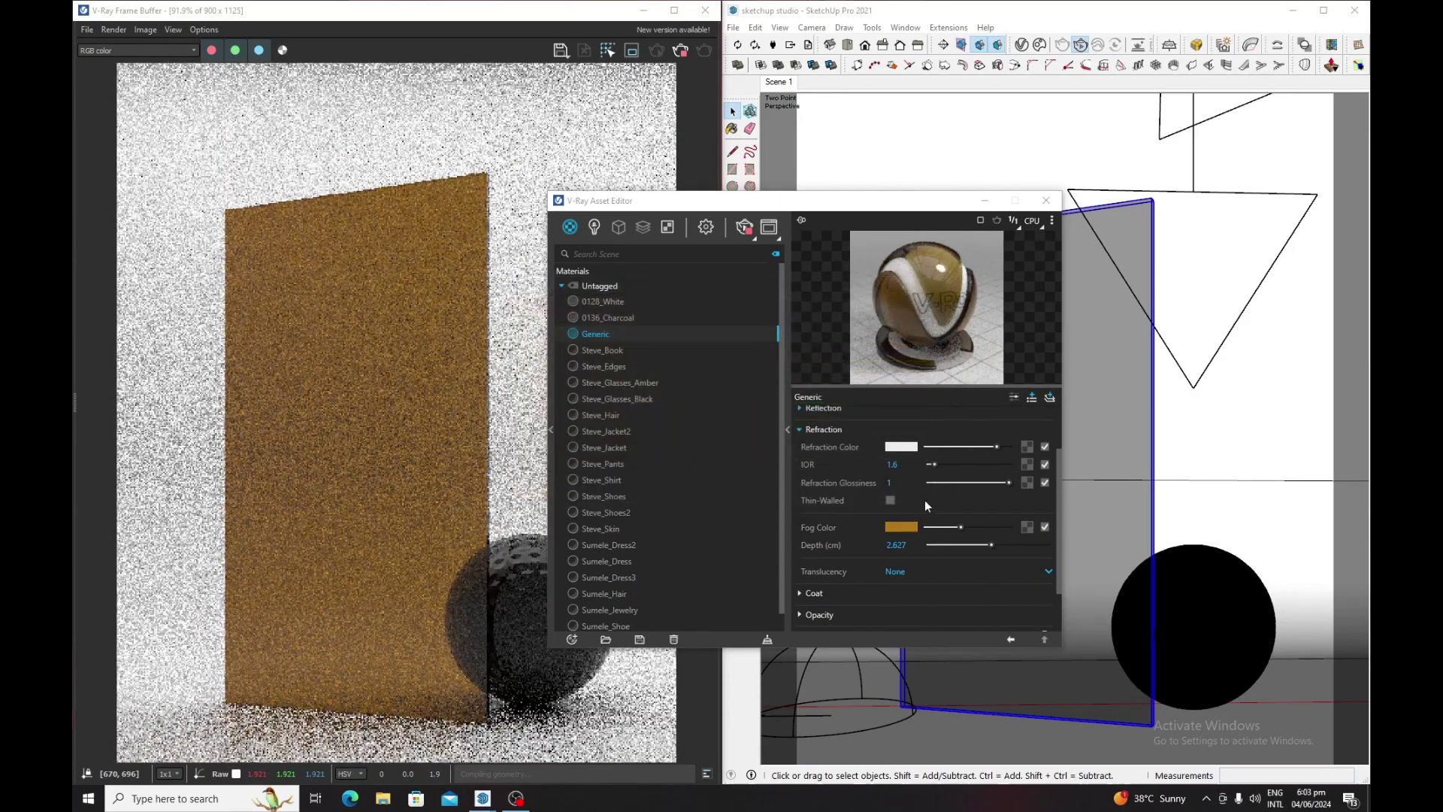
left_click_drag(991, 546, 974, 545)
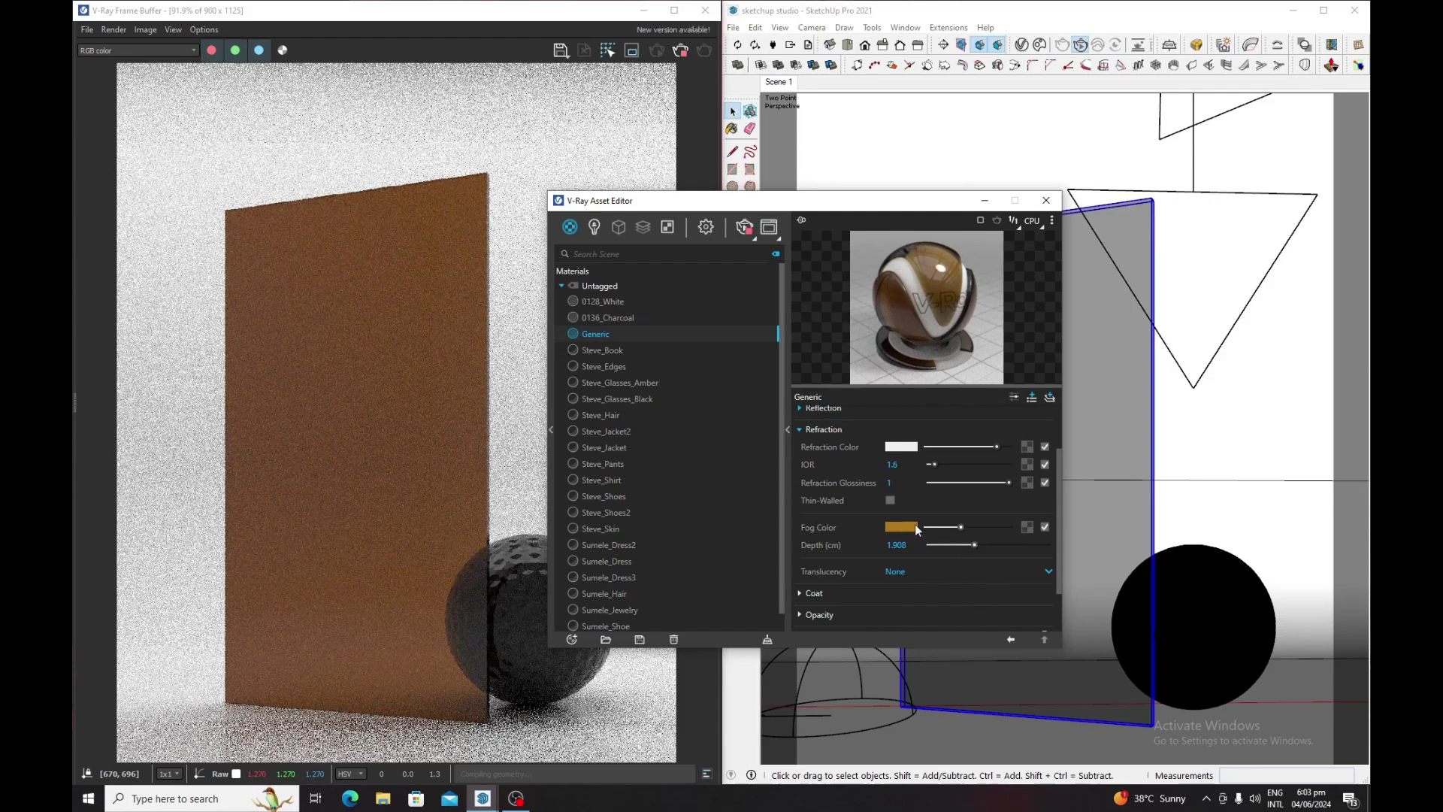
Step: Set the fog colour to pure white and the fog depth to 1
left_click(902, 527)
left_click(515, 307)
left_click_drag(515, 306, 498, 292)
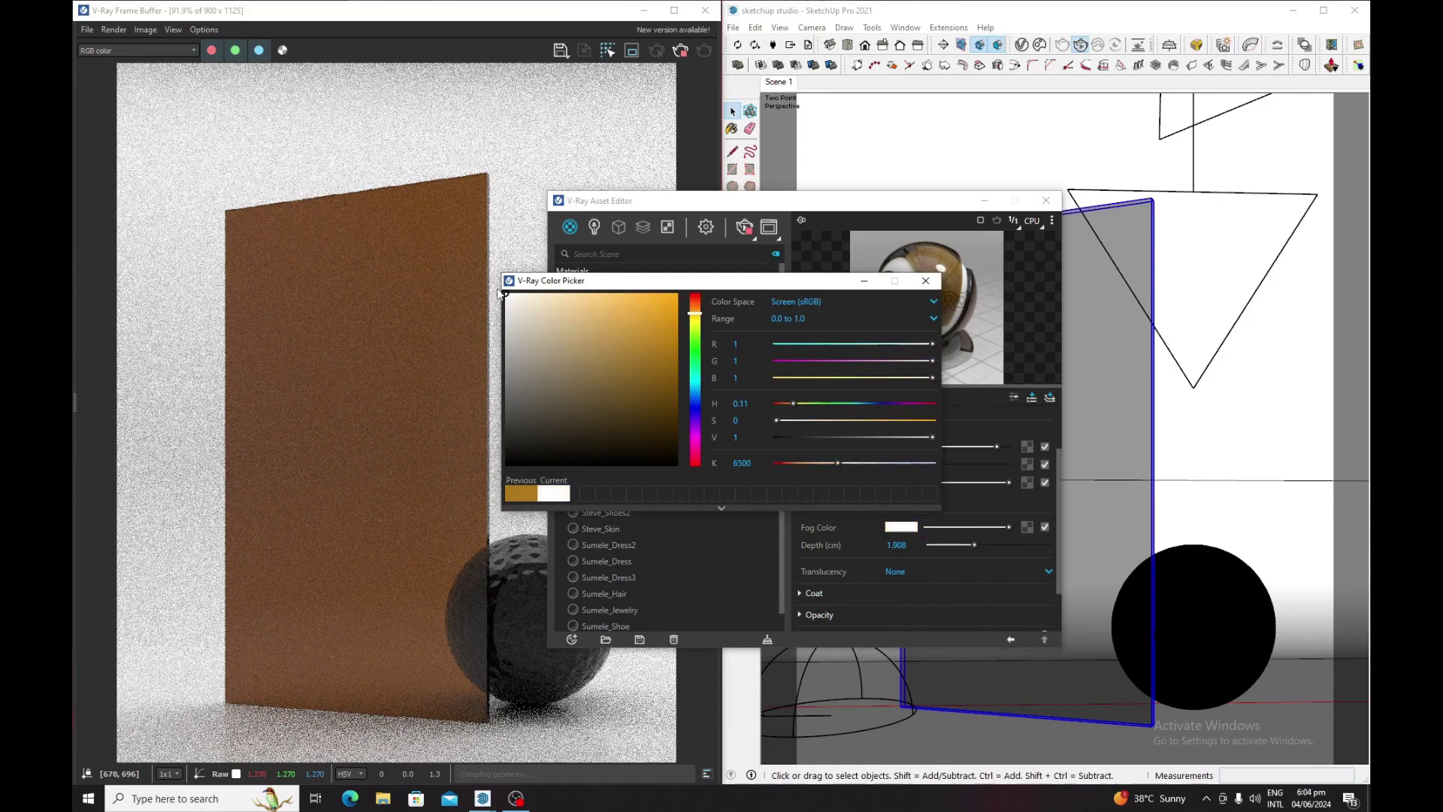
left_click(925, 282)
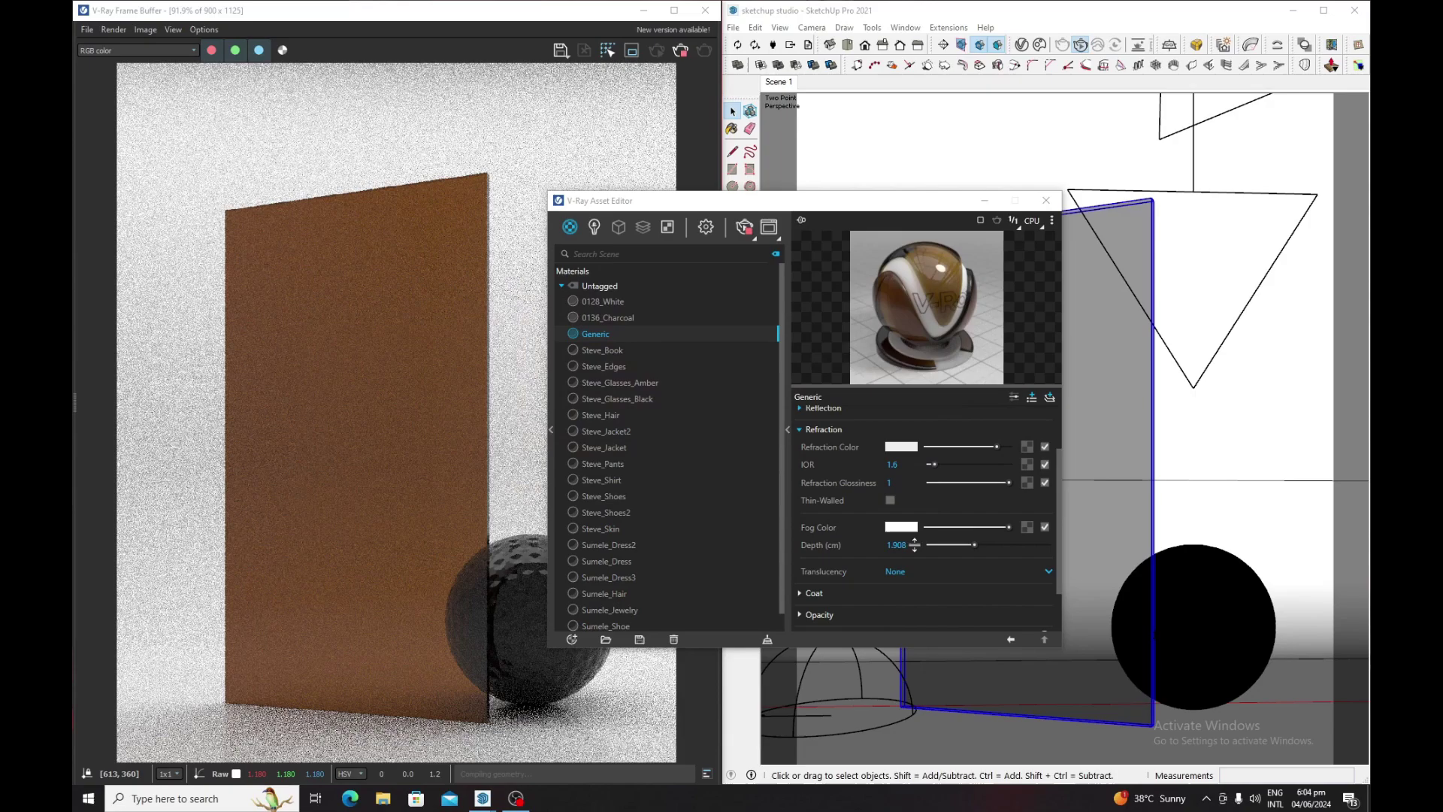
double_click(891, 545)
type("1")
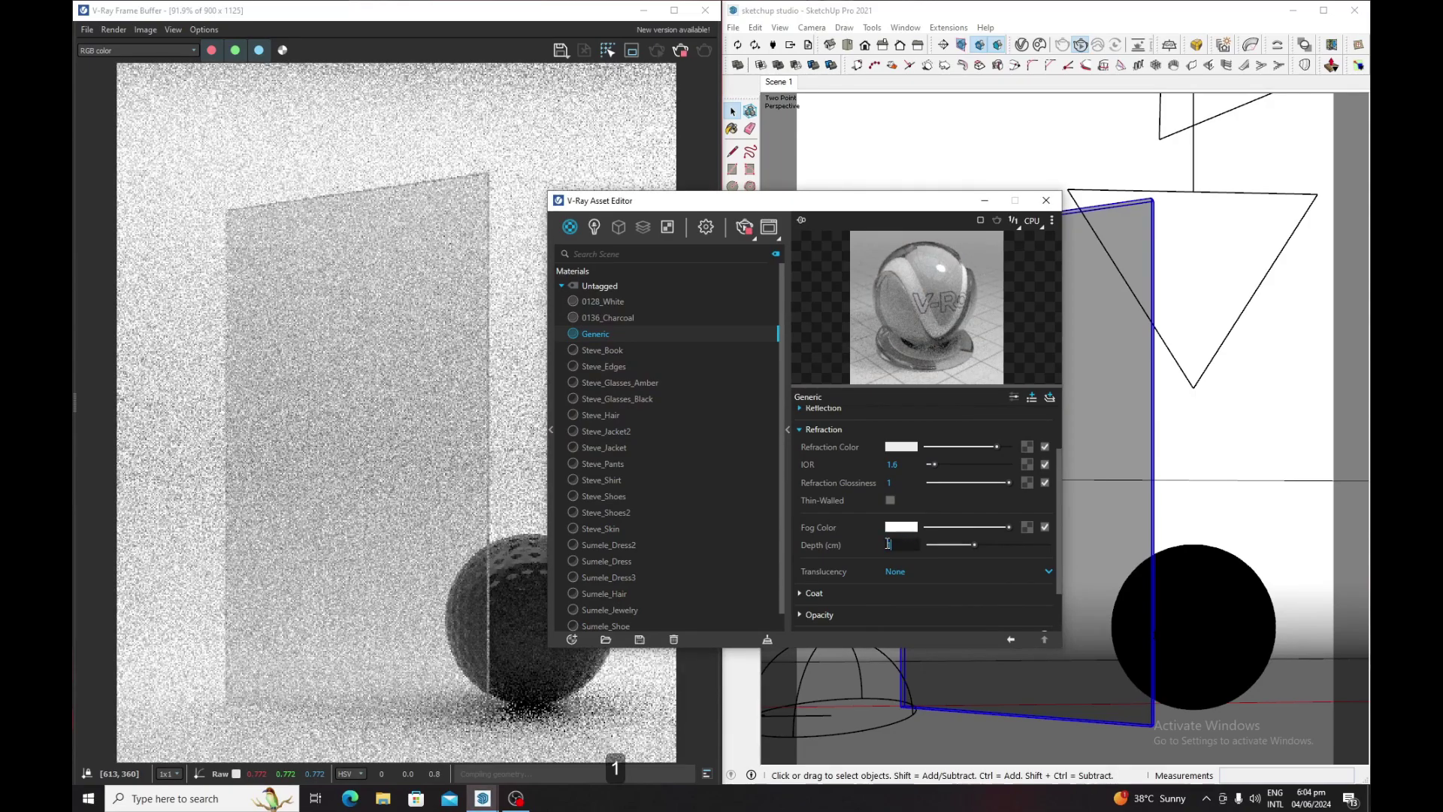
key("Return")
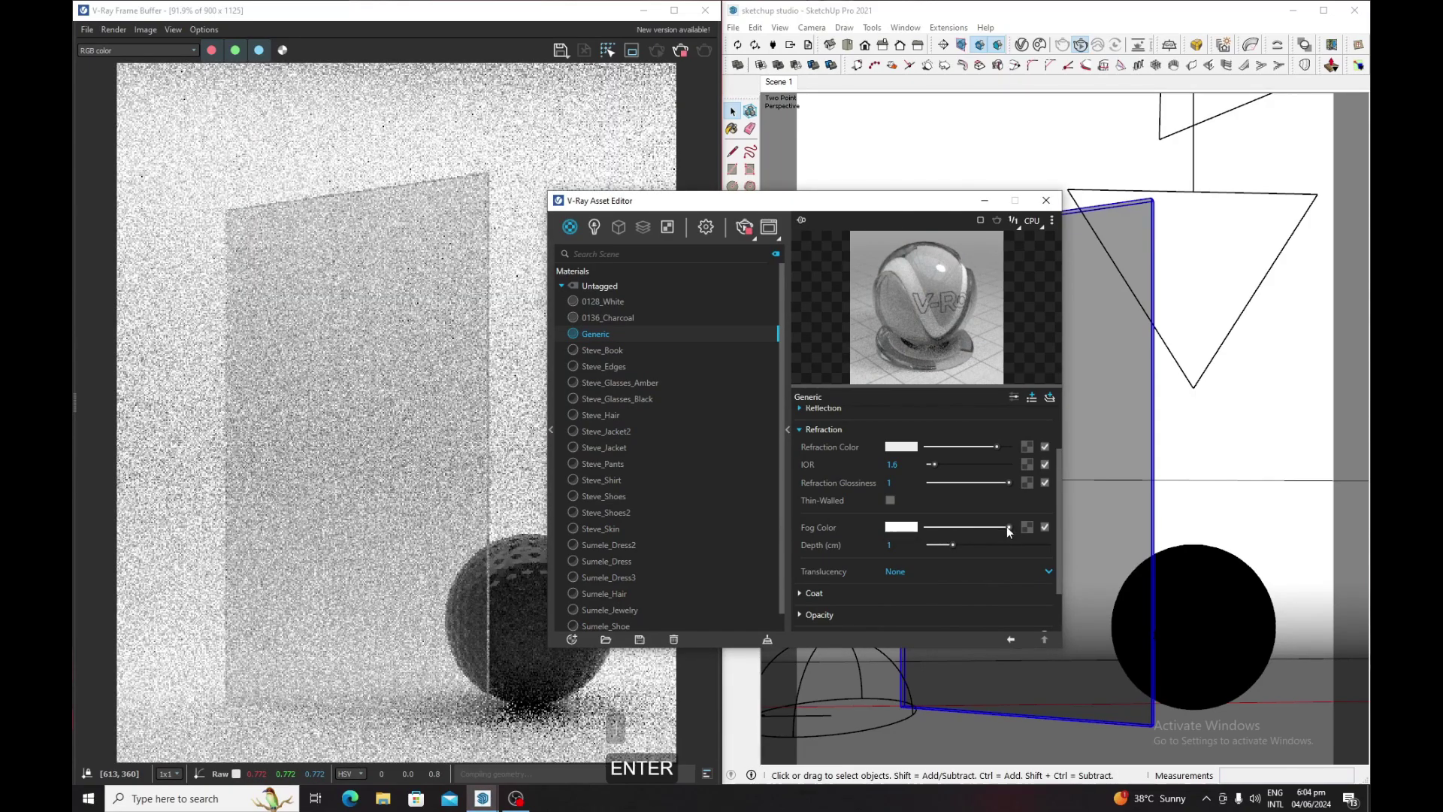
Step: Map a Gradient texture of Type V into Fog Color, then return to the Generic material
left_click(1027, 527)
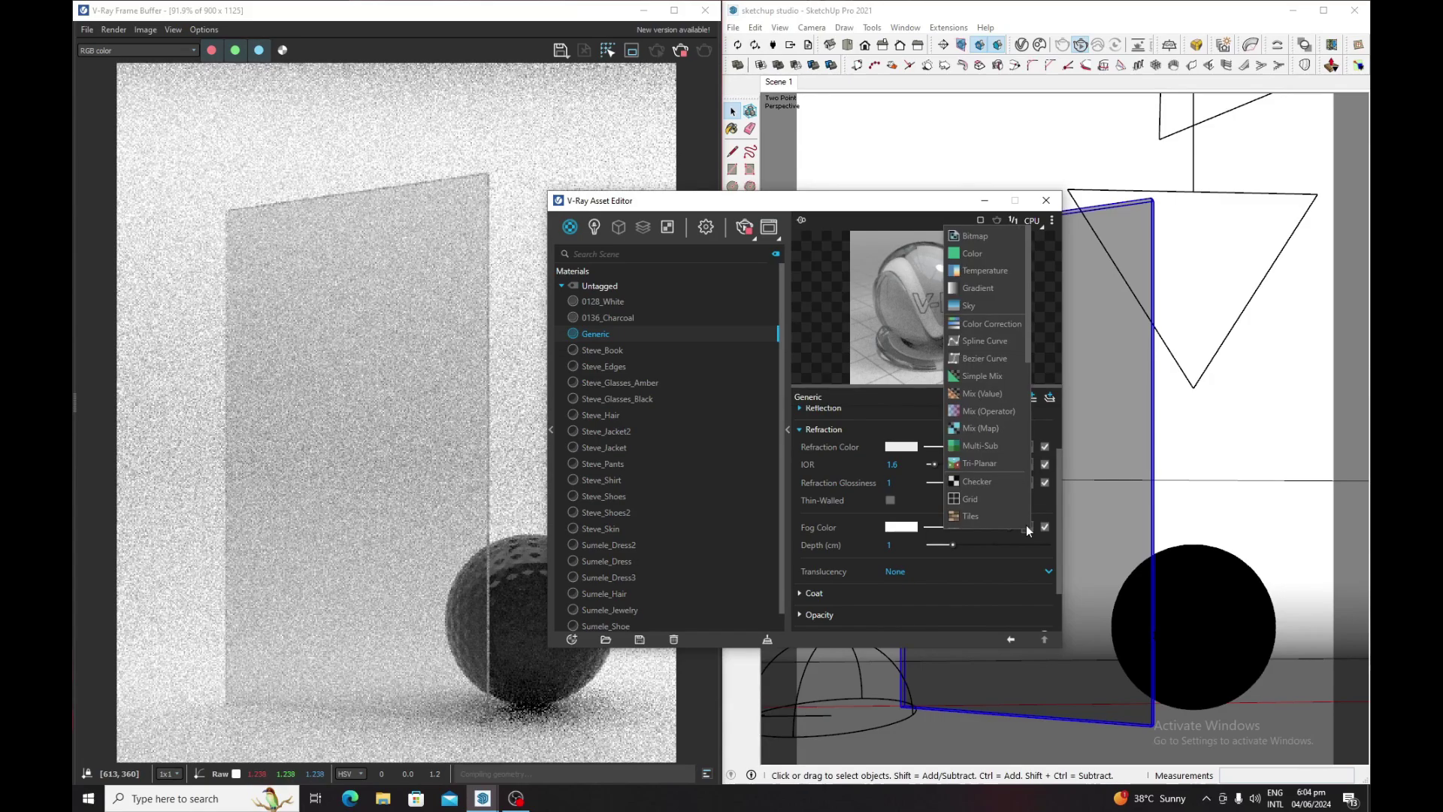
left_click(985, 290)
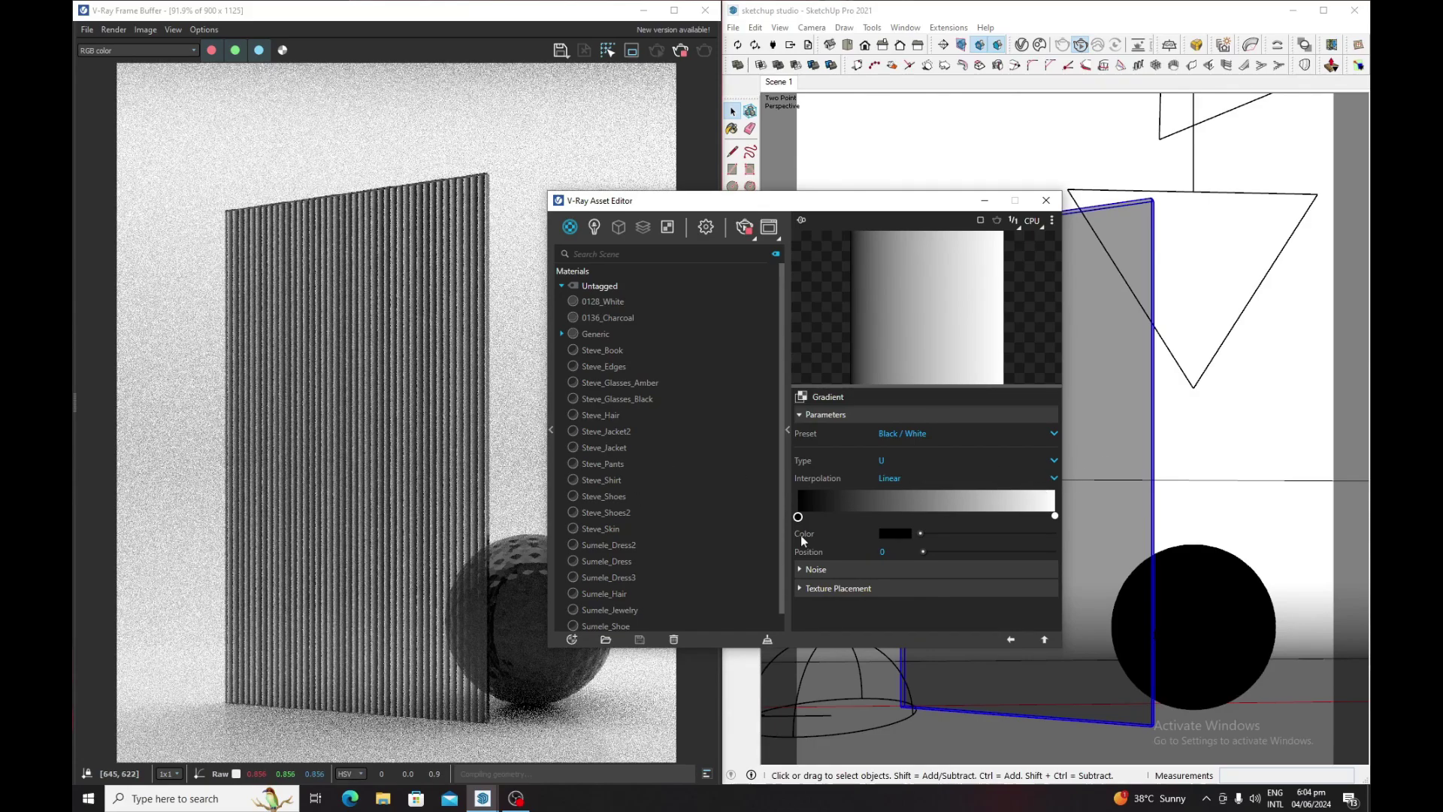
left_click(1016, 461)
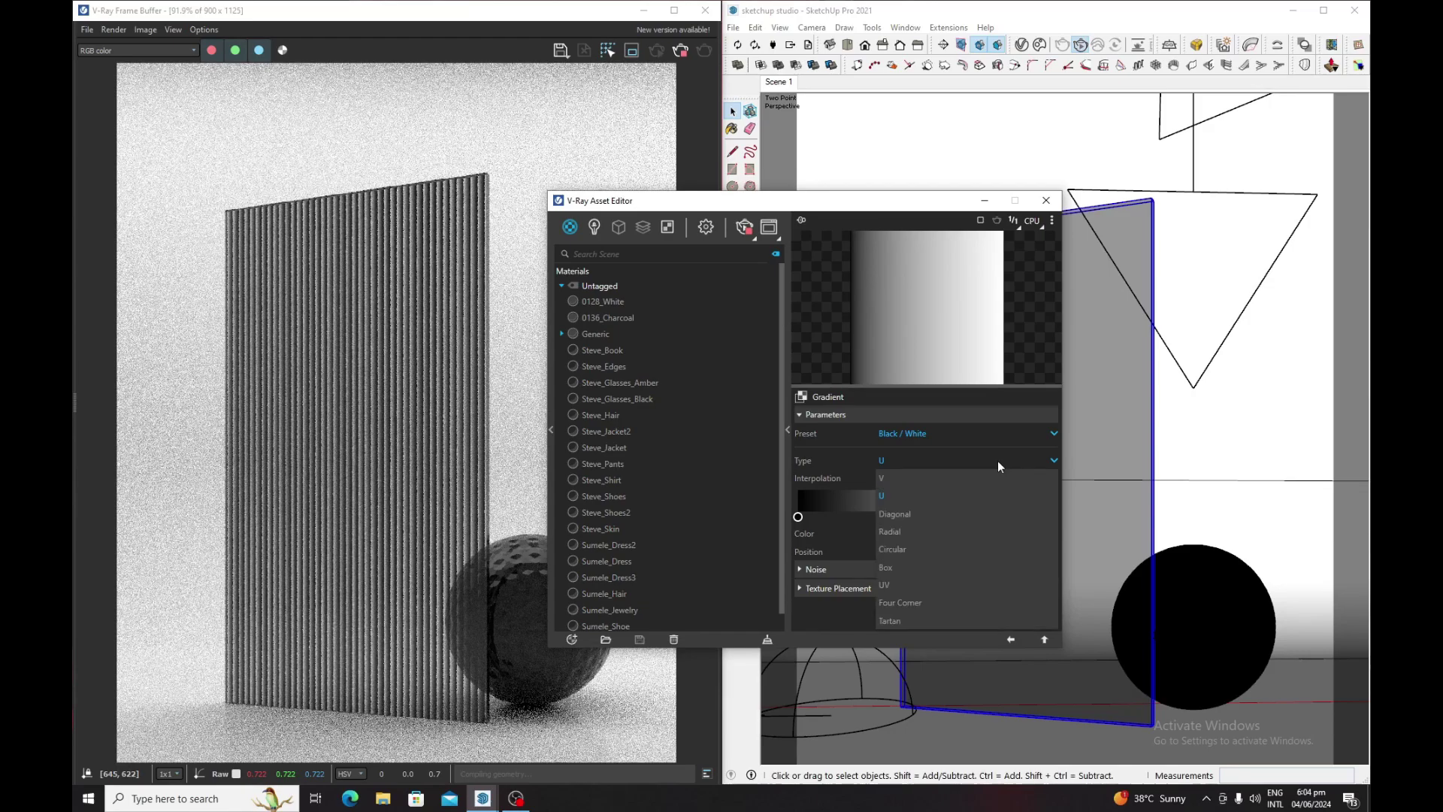
left_click(913, 481)
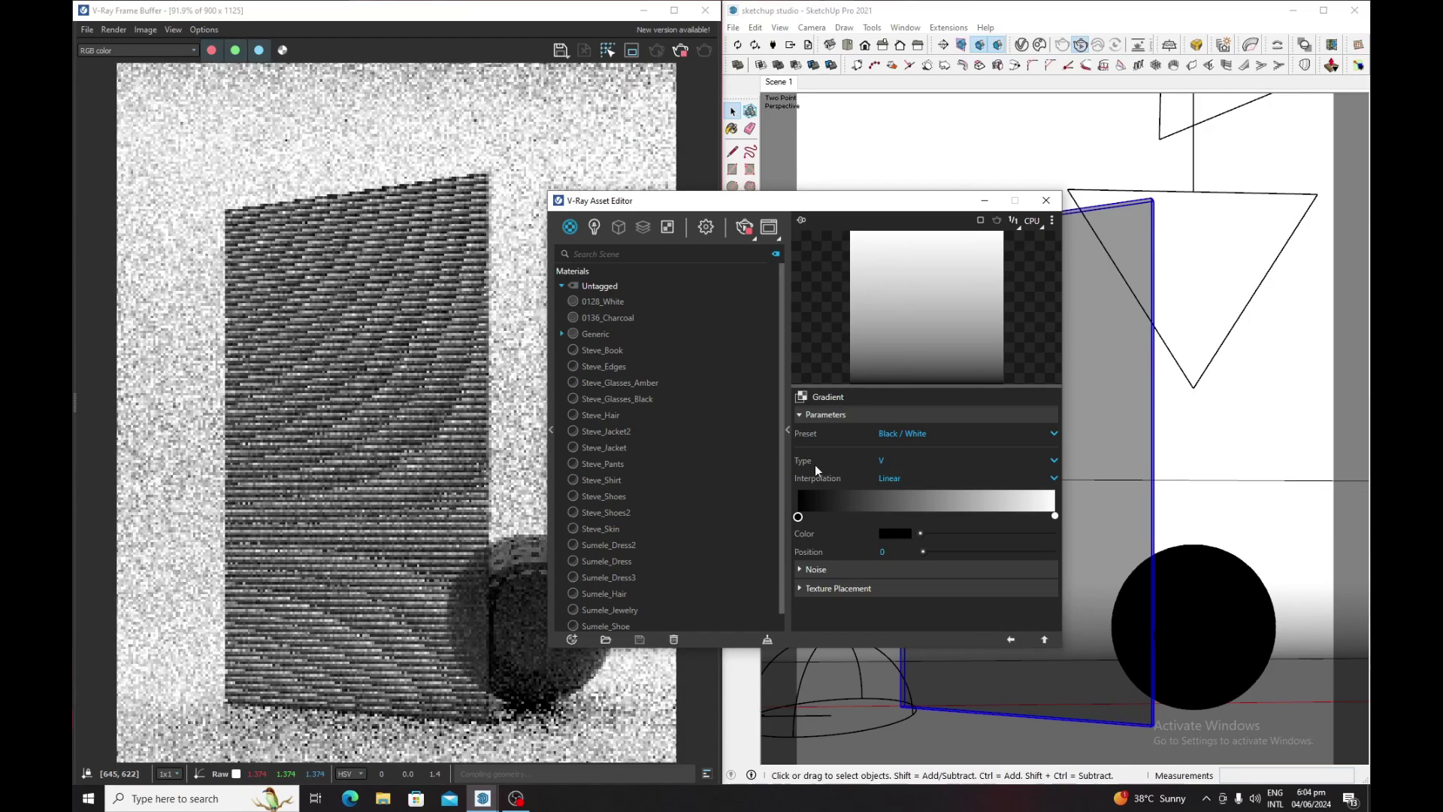
left_click(1011, 639)
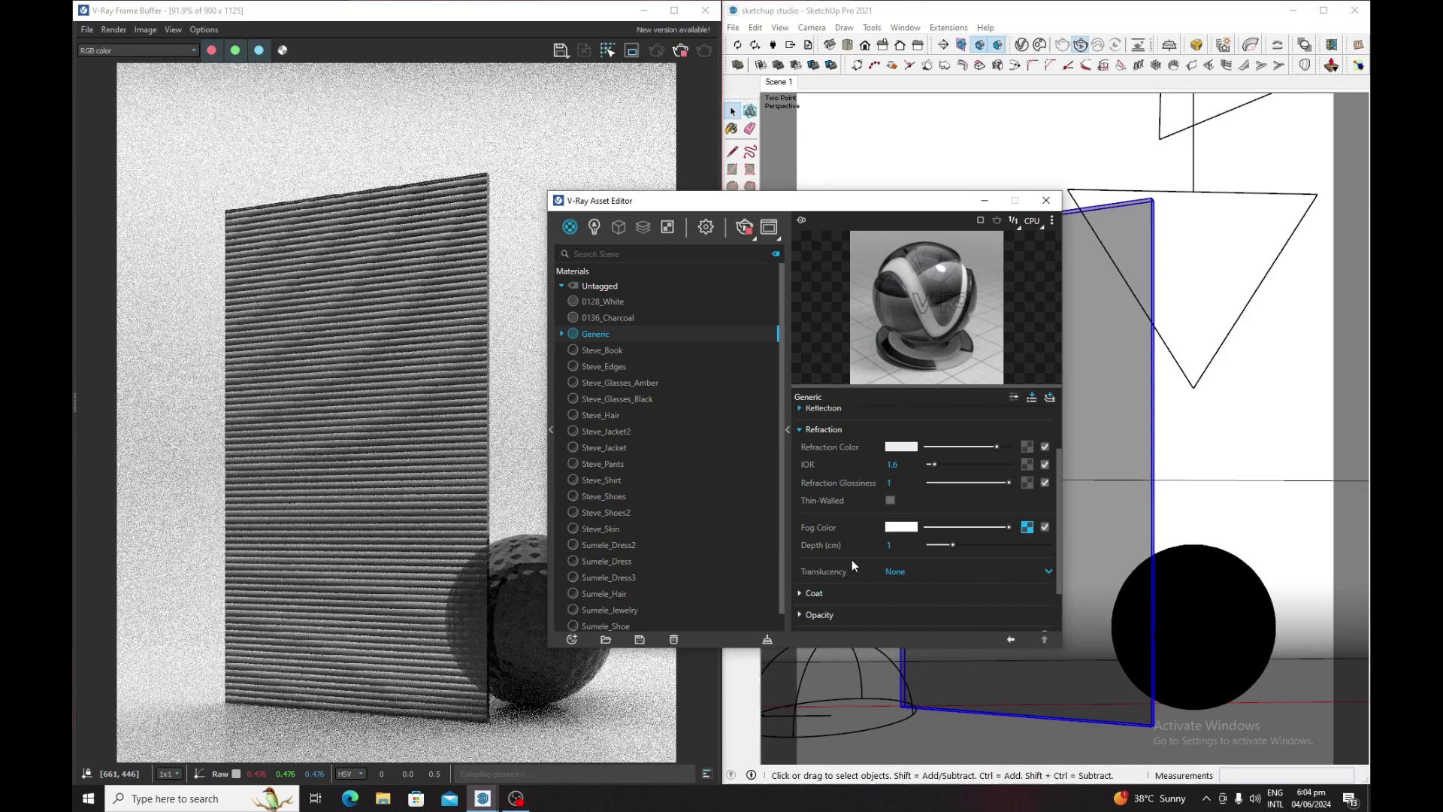
Step: Expand Binding in the Generic material and change Texture Mode from Auto to Texture Helper
scroll(852, 560, "down", 3)
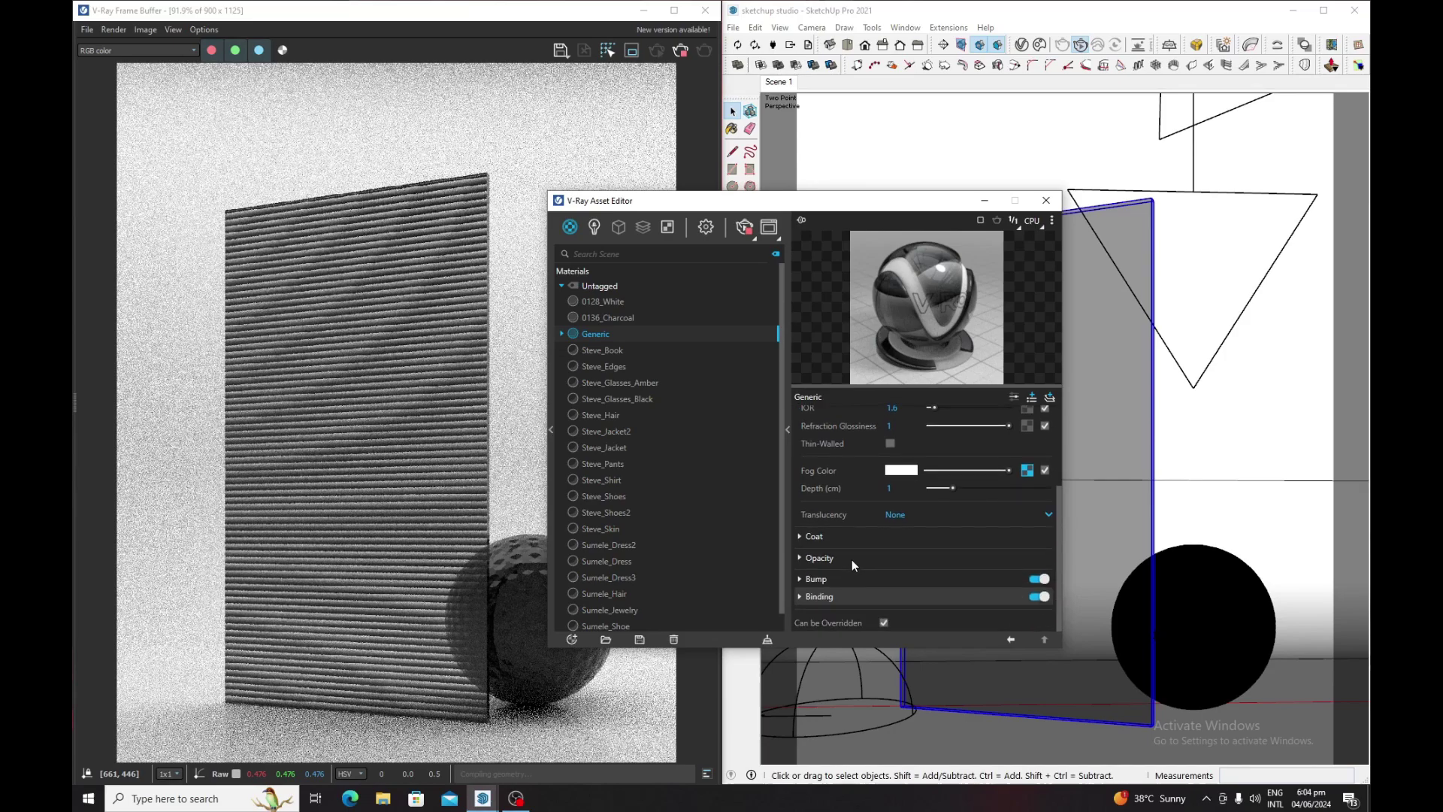
left_click(801, 598)
scroll(916, 588, "down", 1)
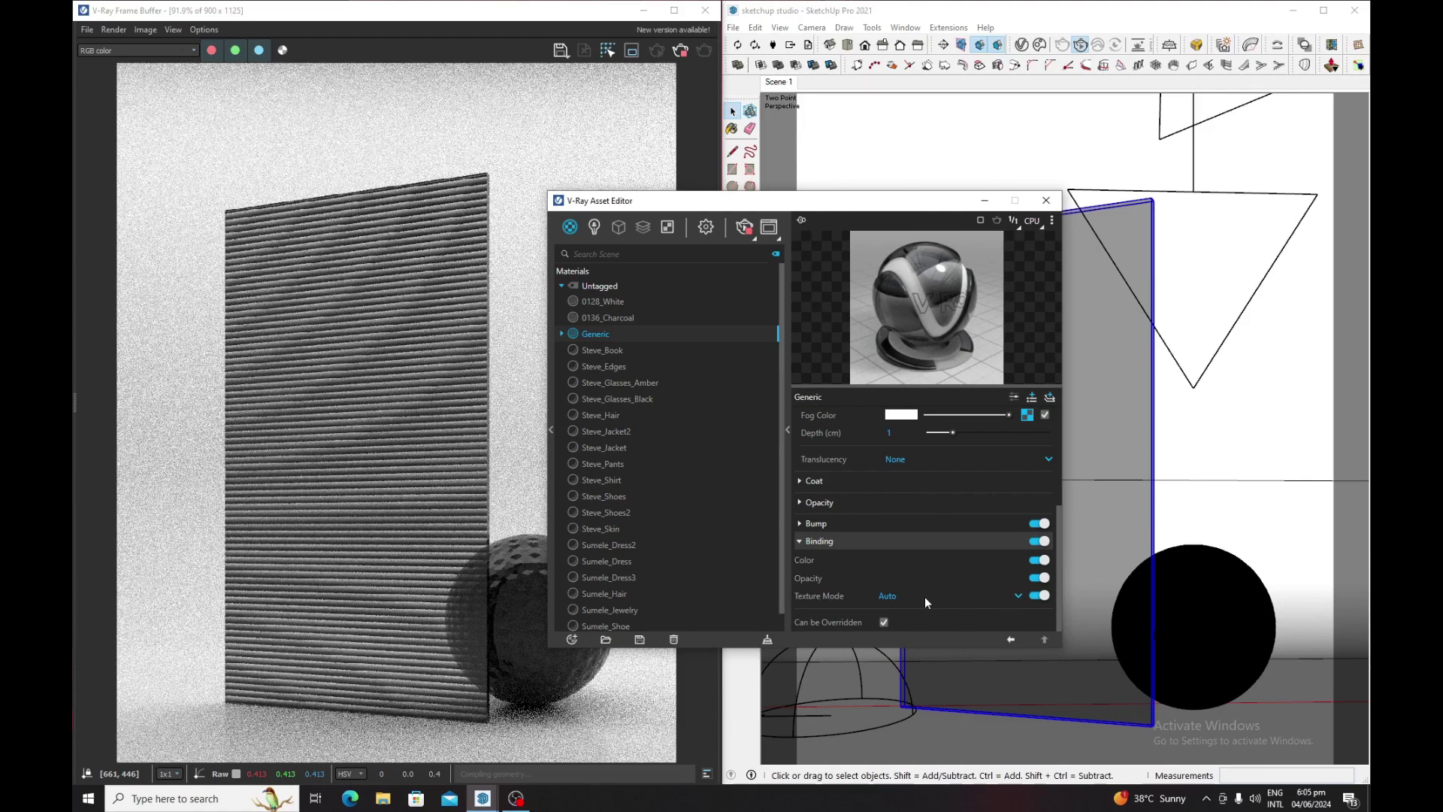
left_click(924, 597)
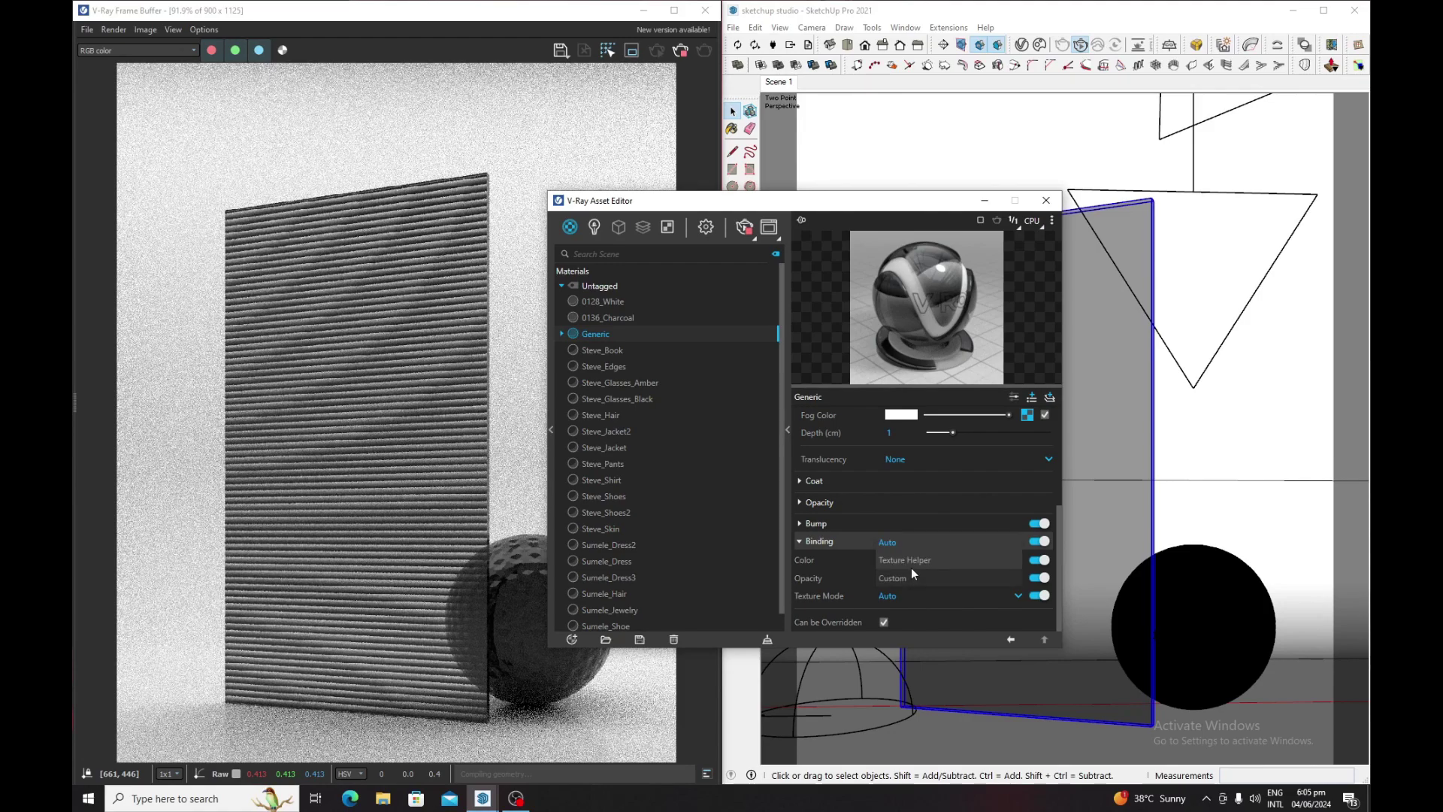
left_click(912, 562)
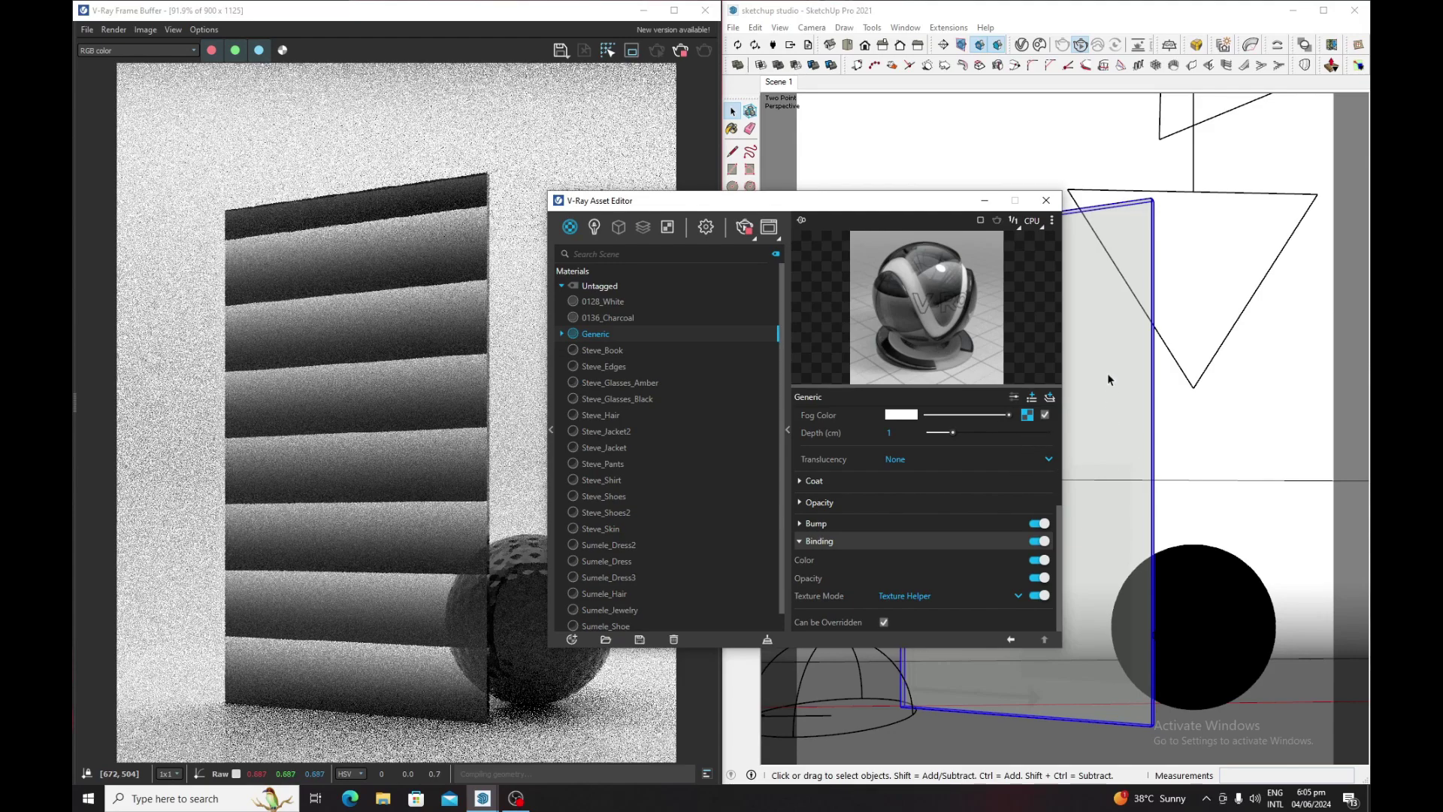
left_click(1102, 344)
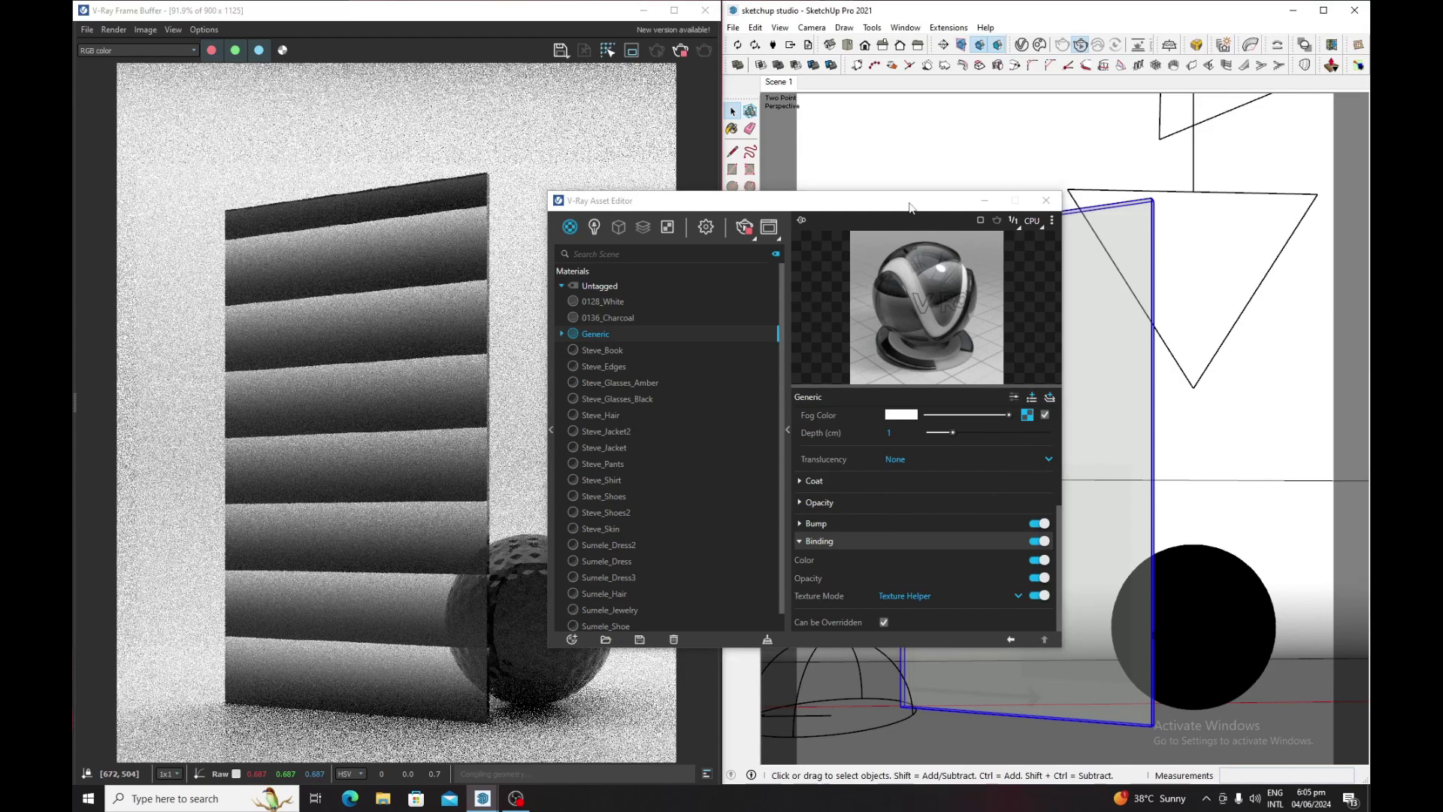
Step: Apply V-Ray Tri-Planar Projection (Fit) to the glass panel from its UV Tools menu
left_click_drag(826, 201, 754, 339)
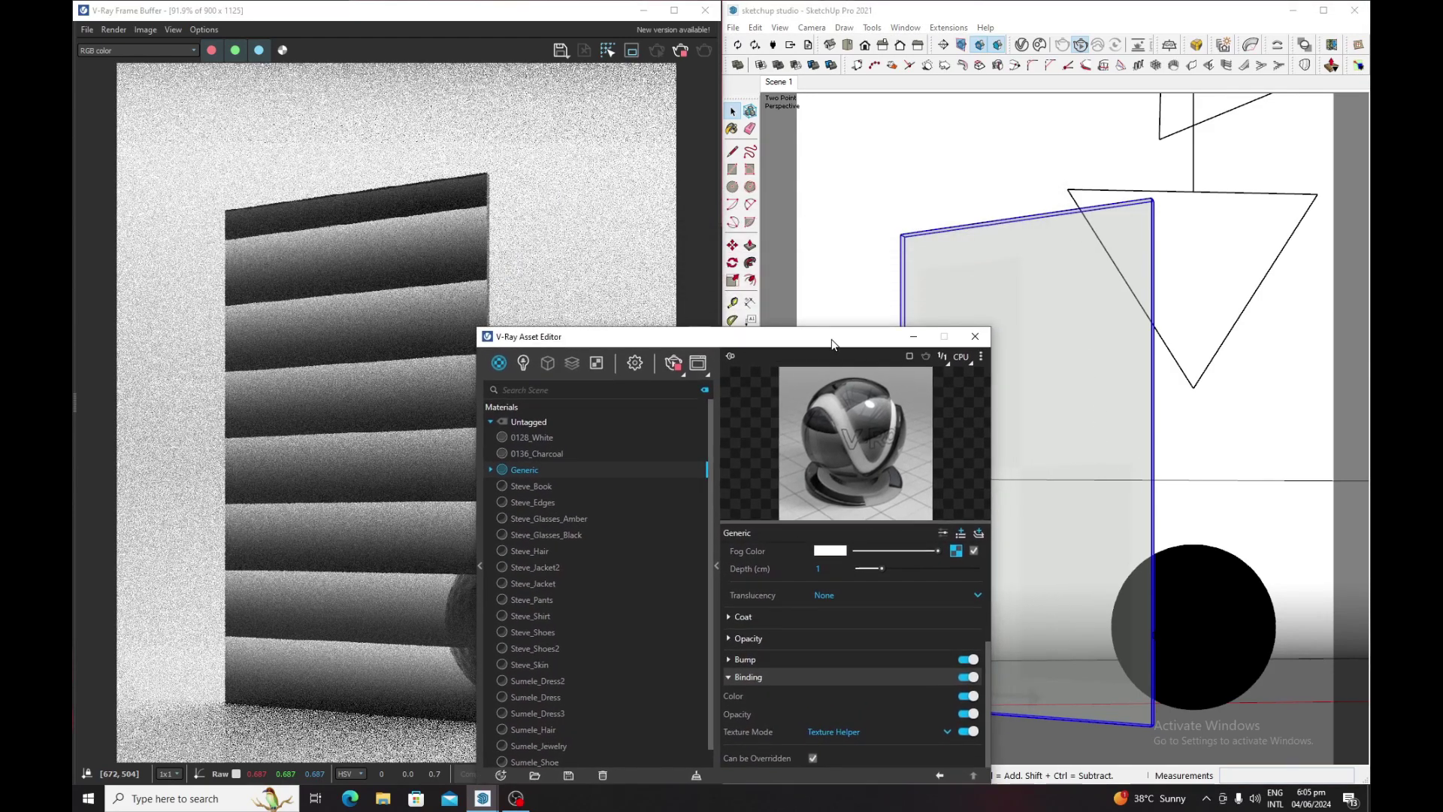
right_click(1026, 242)
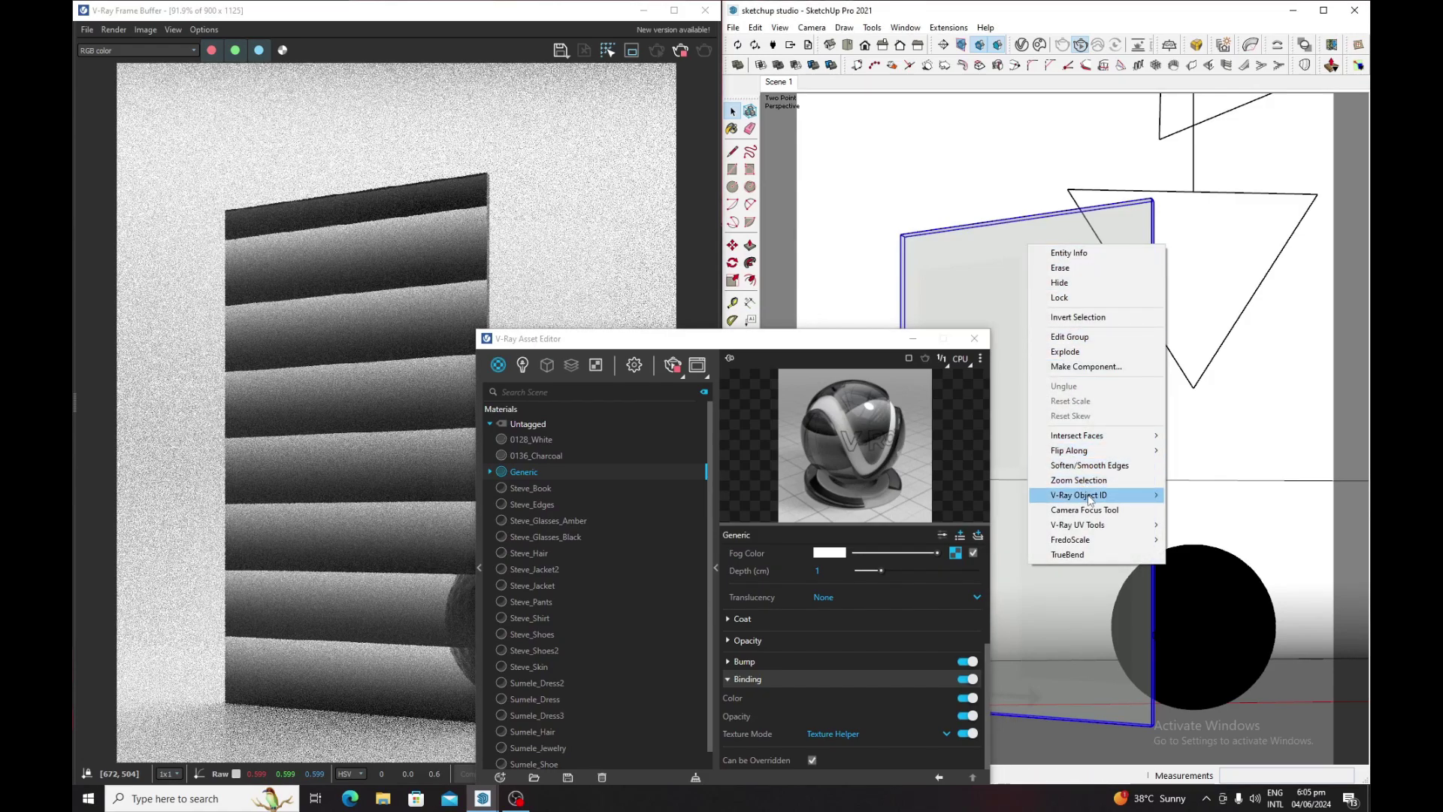
mouse_move(1079, 525)
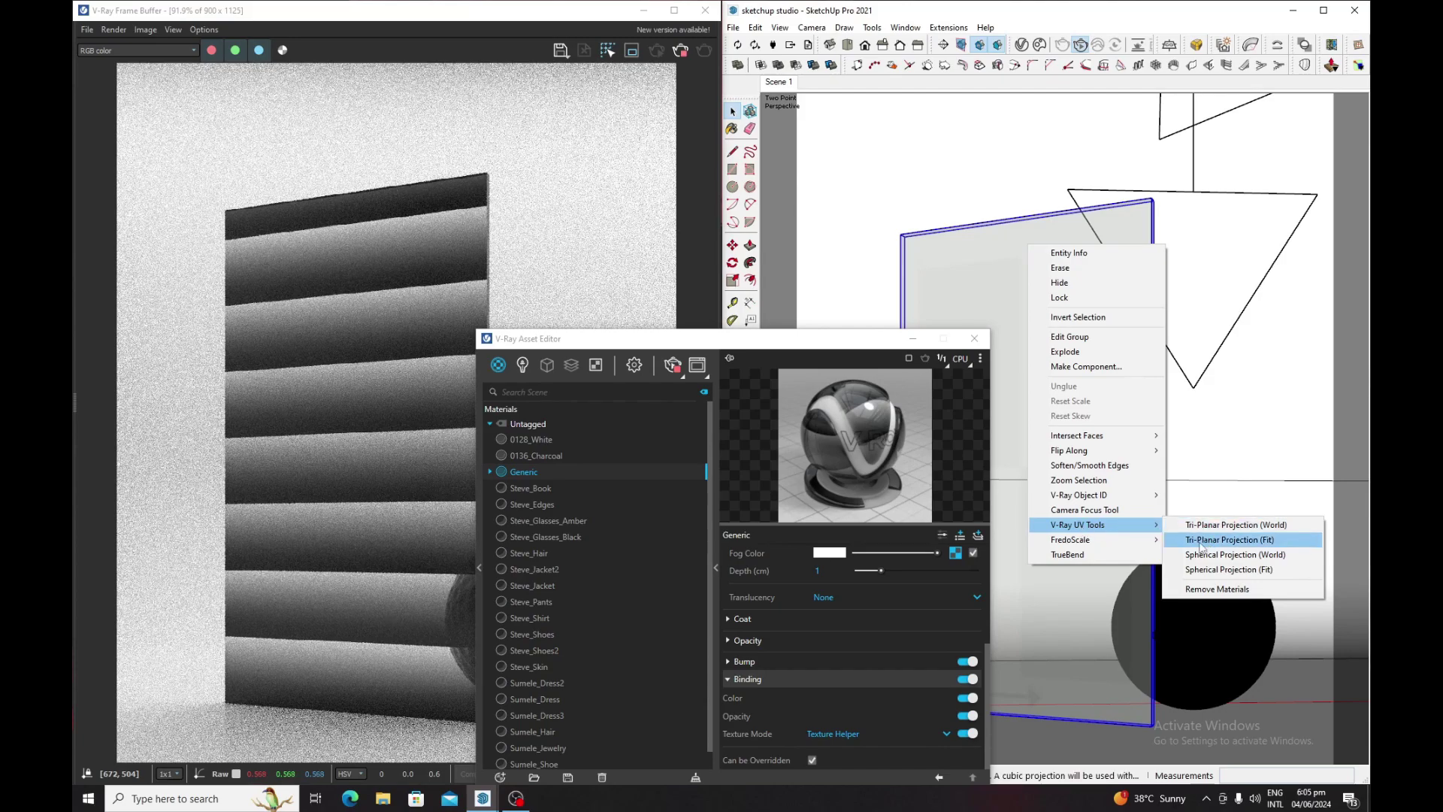
left_click(1244, 542)
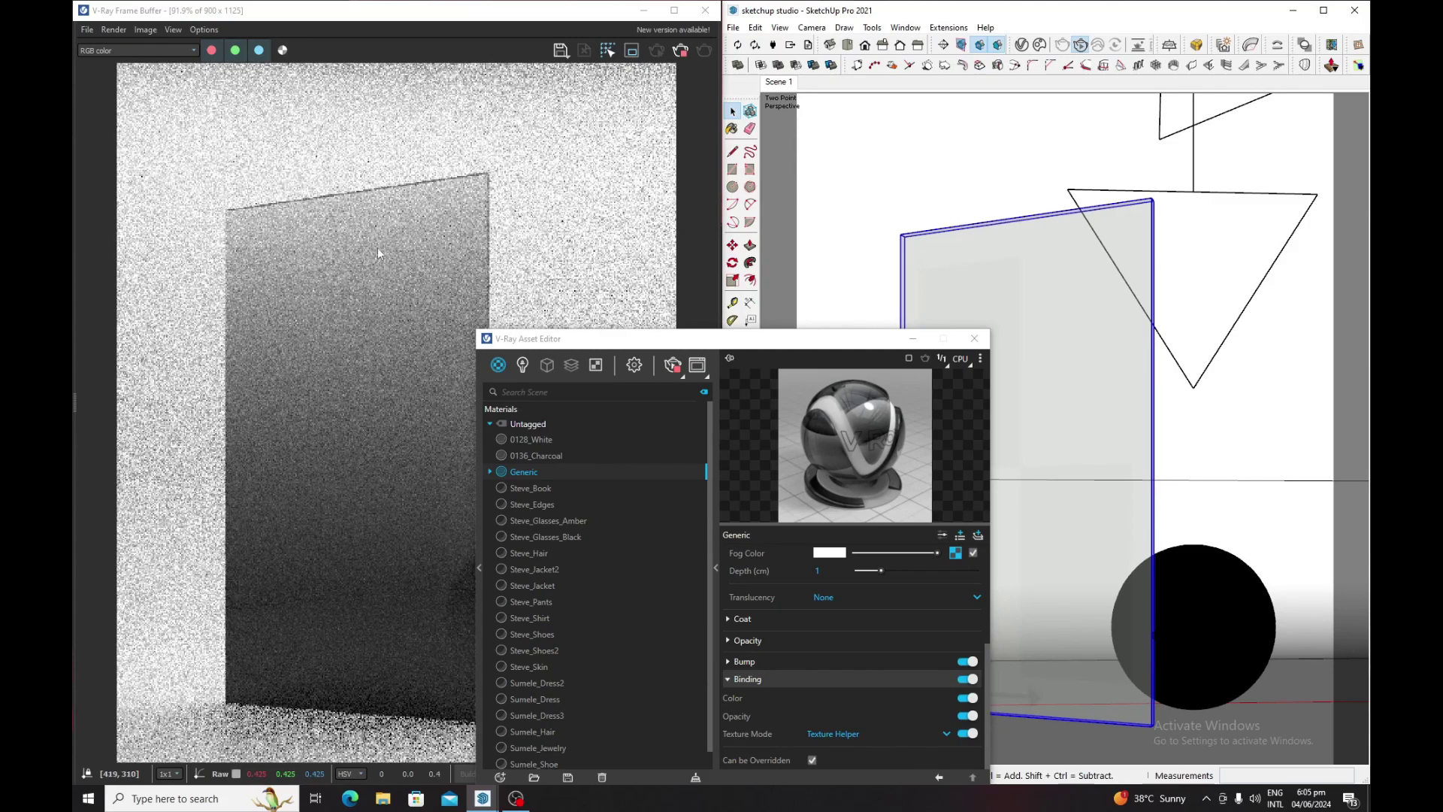
left_click_drag(568, 339, 645, 230)
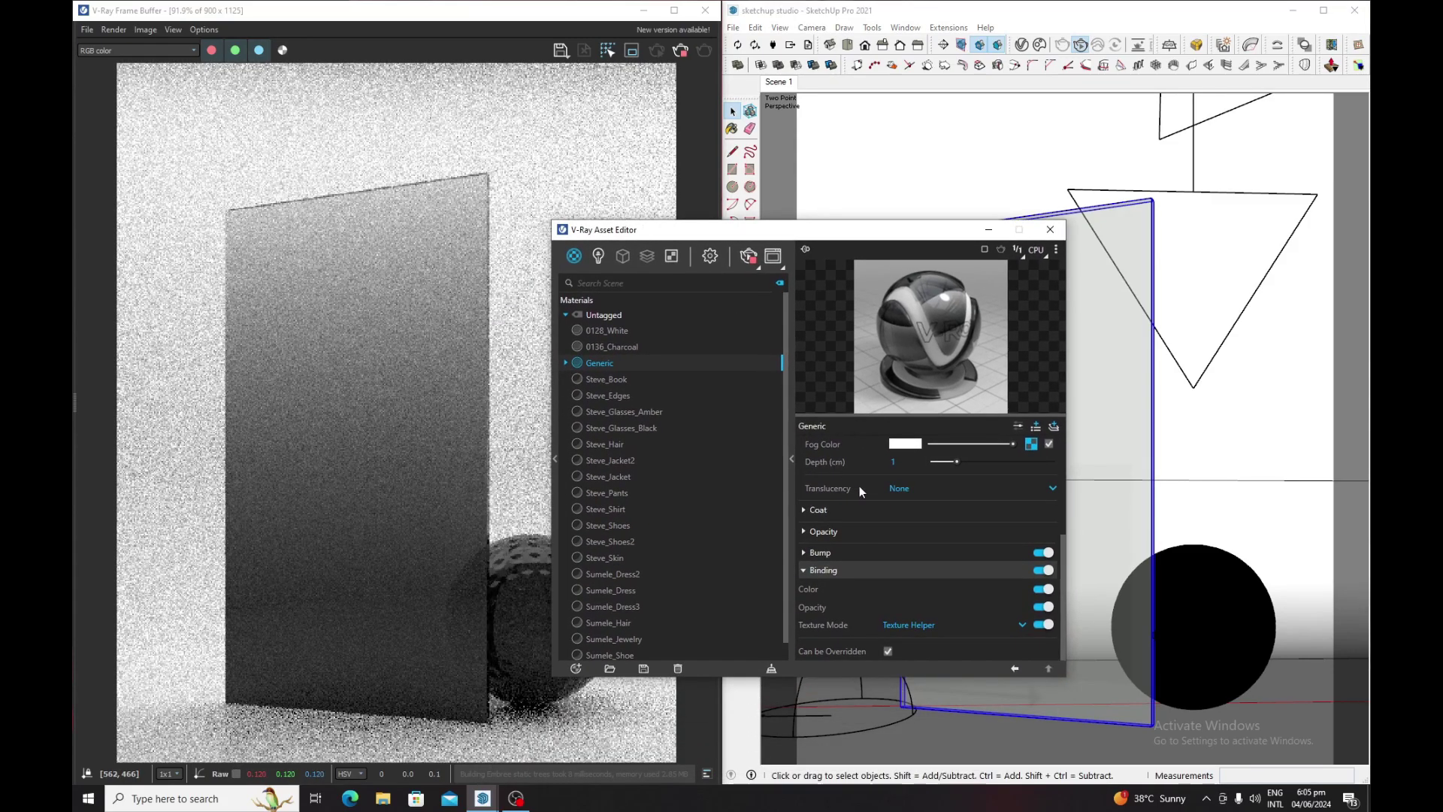
left_click(1015, 668)
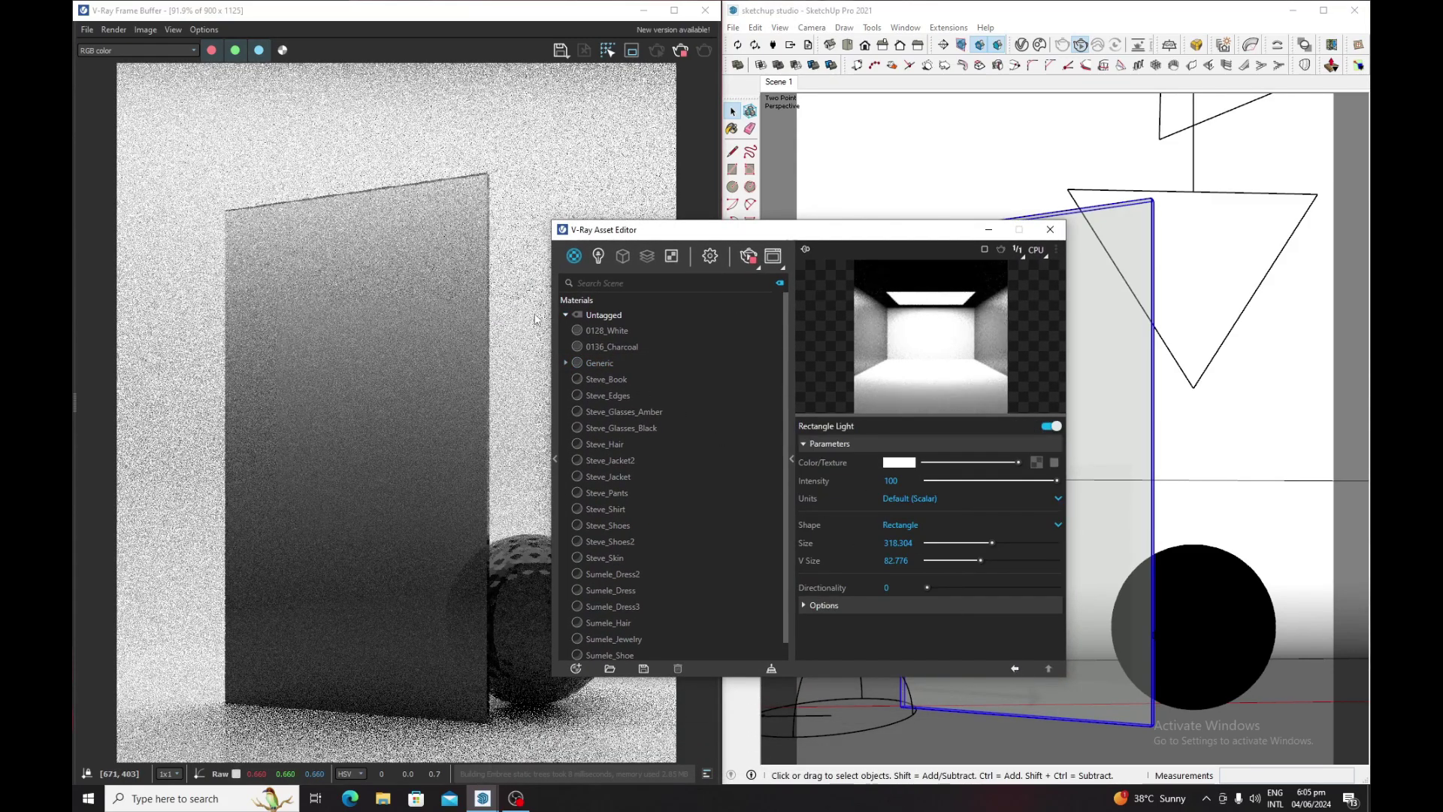
Step: Reopen the Generic glass material and bring up its fog colour gradient
left_click(593, 362)
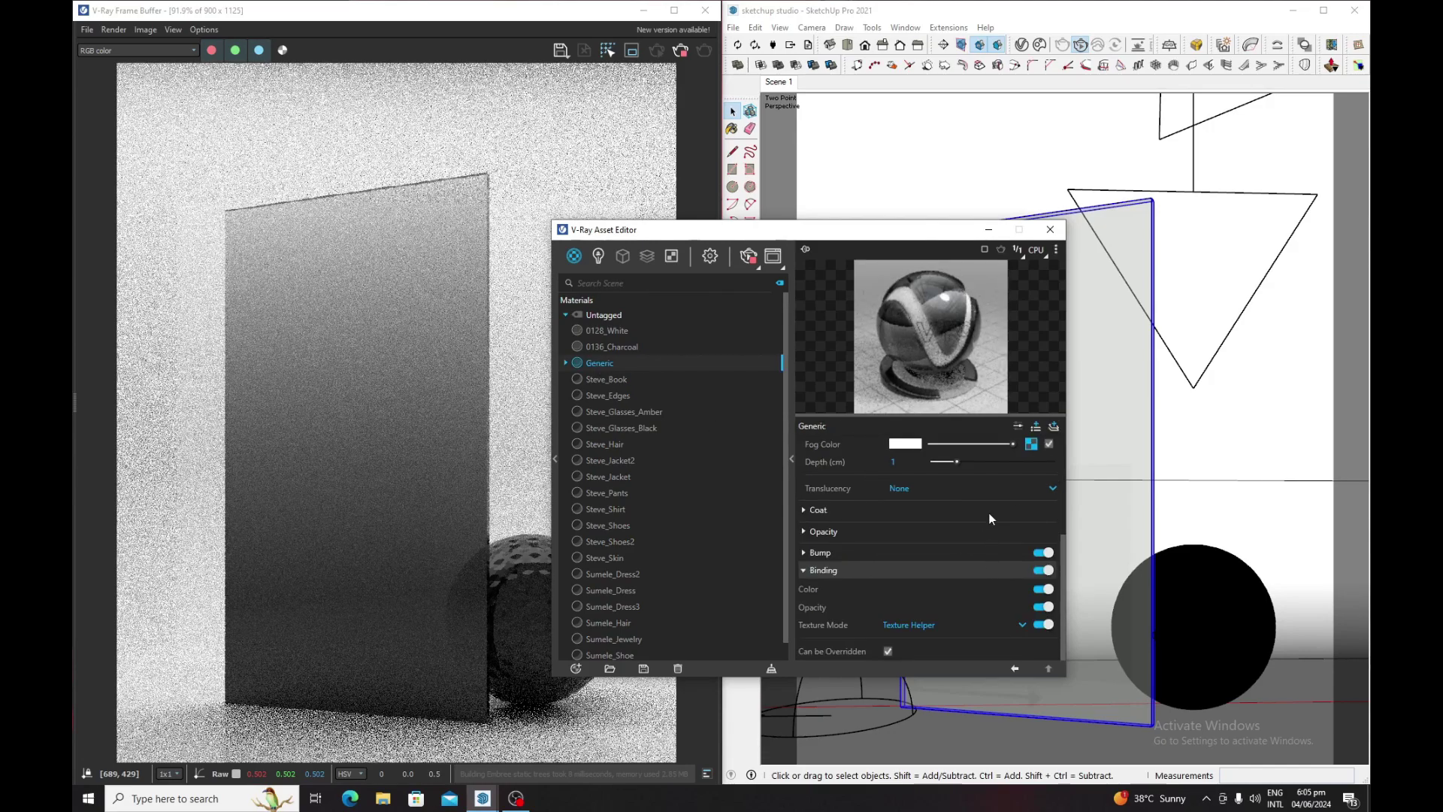
left_click(936, 569)
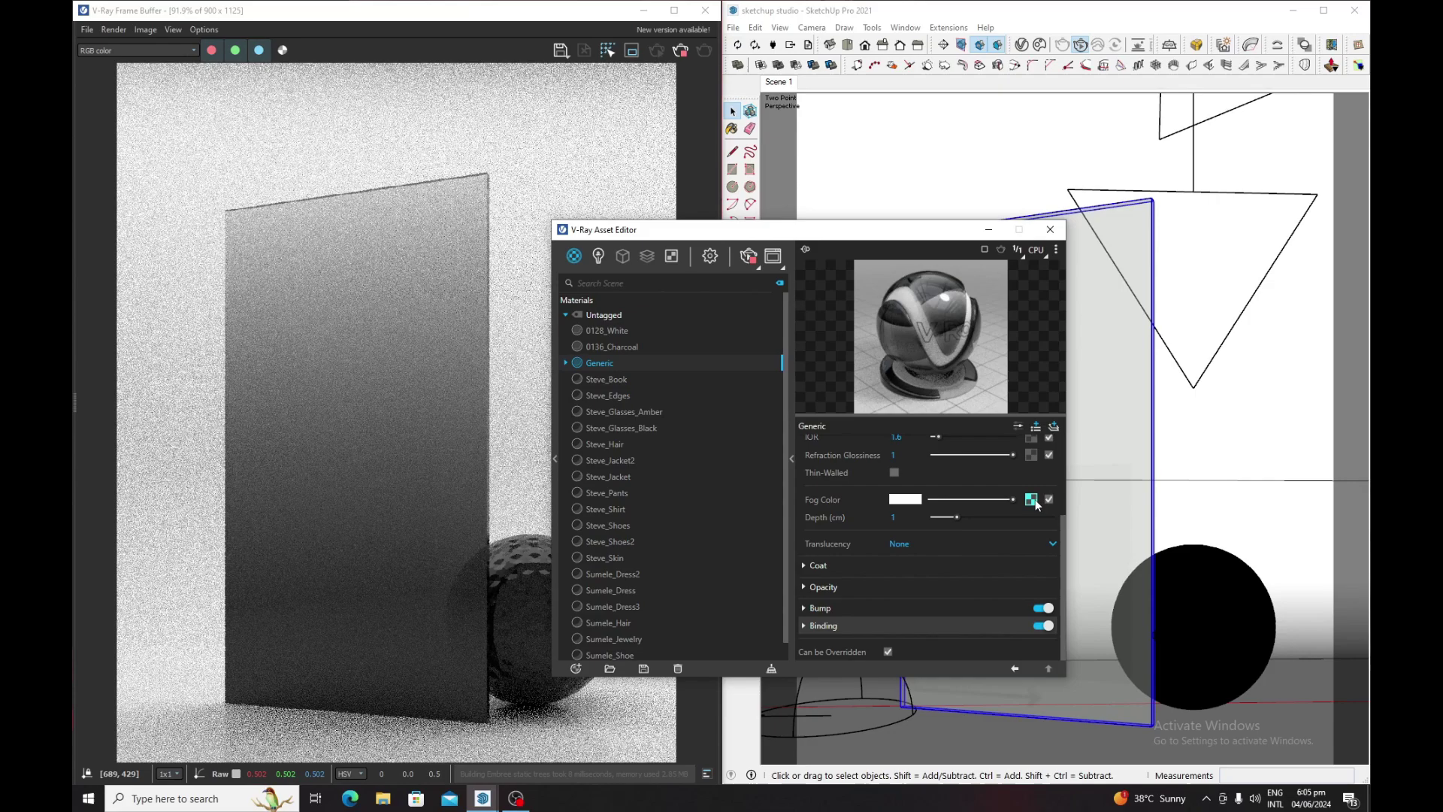
scroll(1043, 517, "up", 2)
left_click(1031, 569)
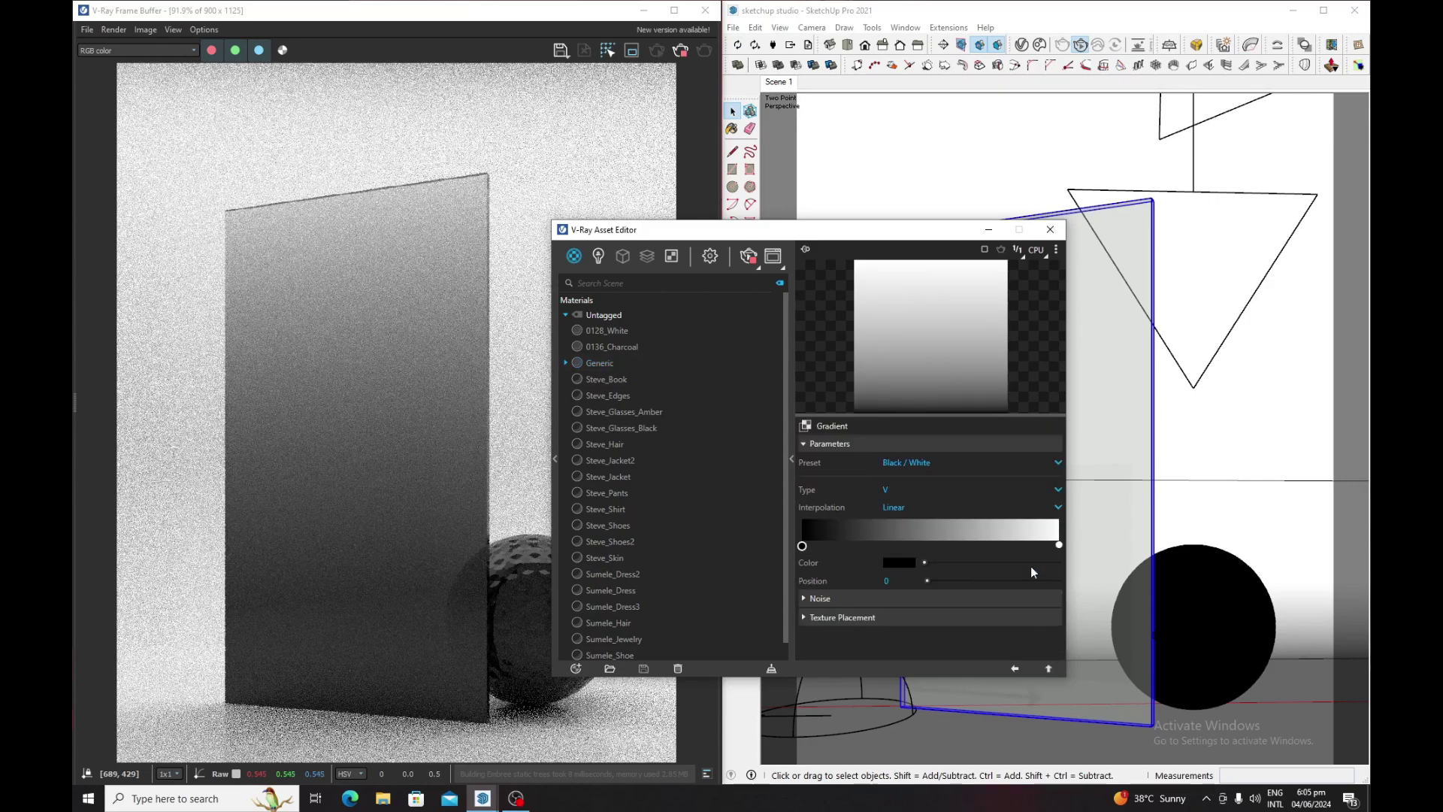
Step: Make the gradient's first stop red (0.741, 0.104, 0.104) at position 0.08
left_click(902, 563)
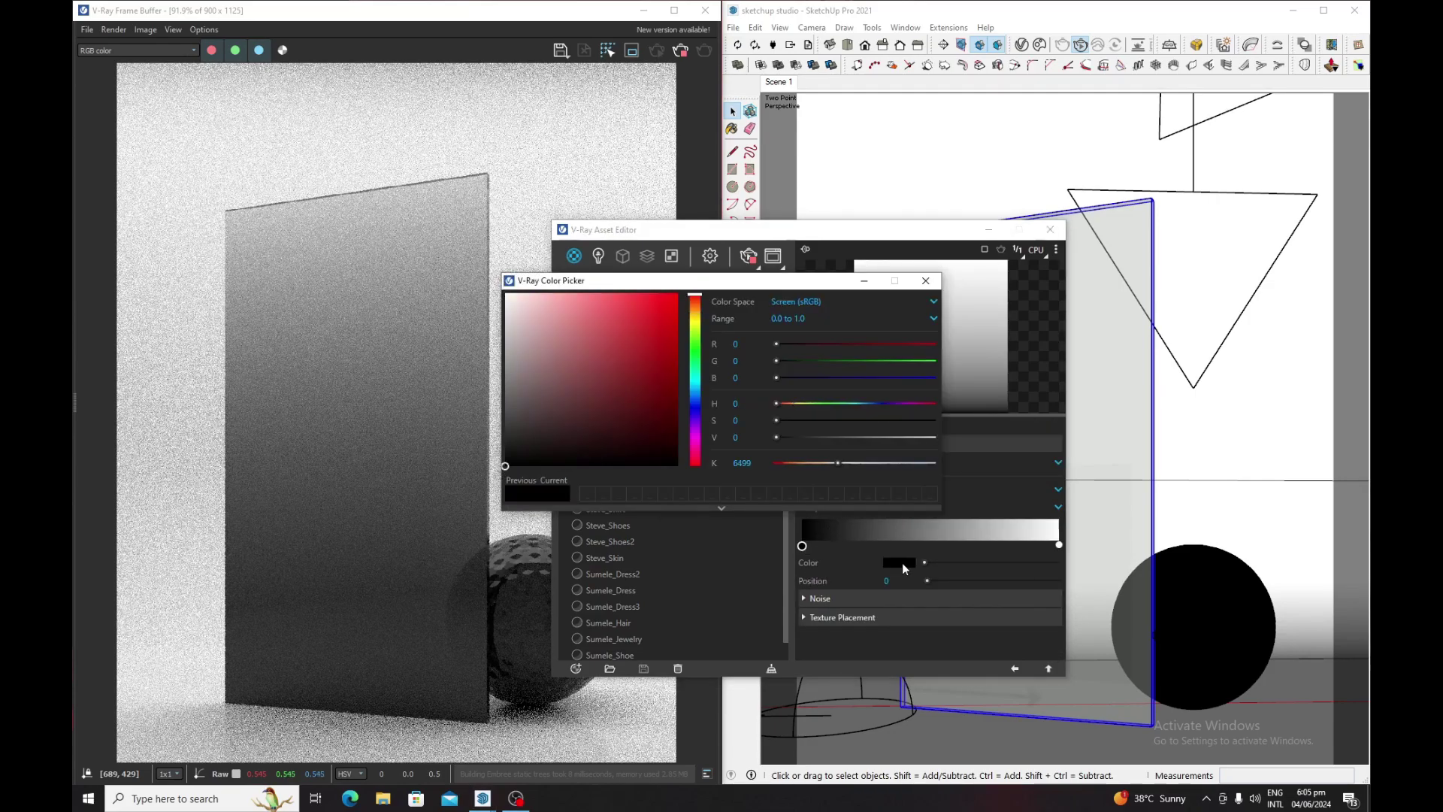
left_click(651, 352)
left_click_drag(650, 351, 654, 339)
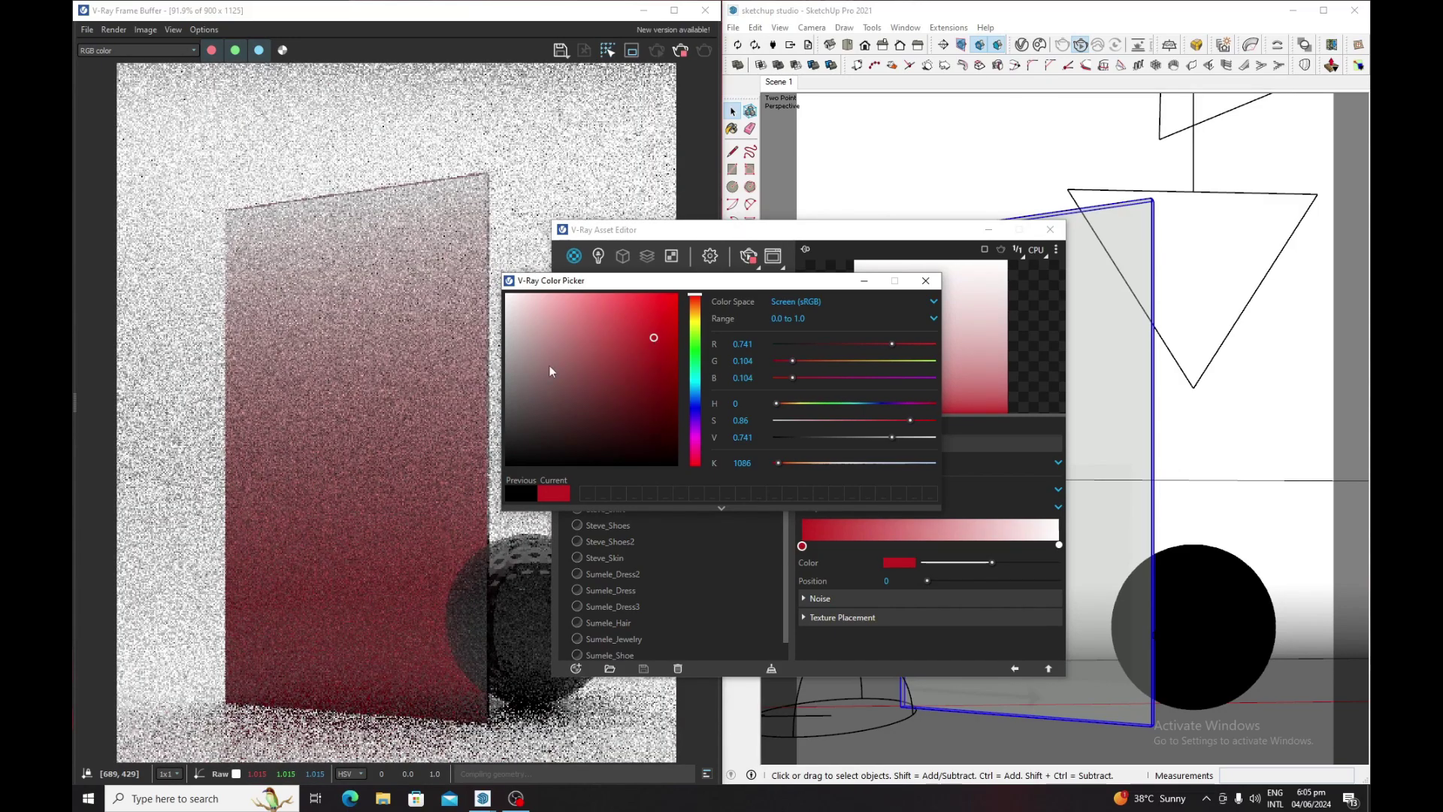
left_click(925, 280)
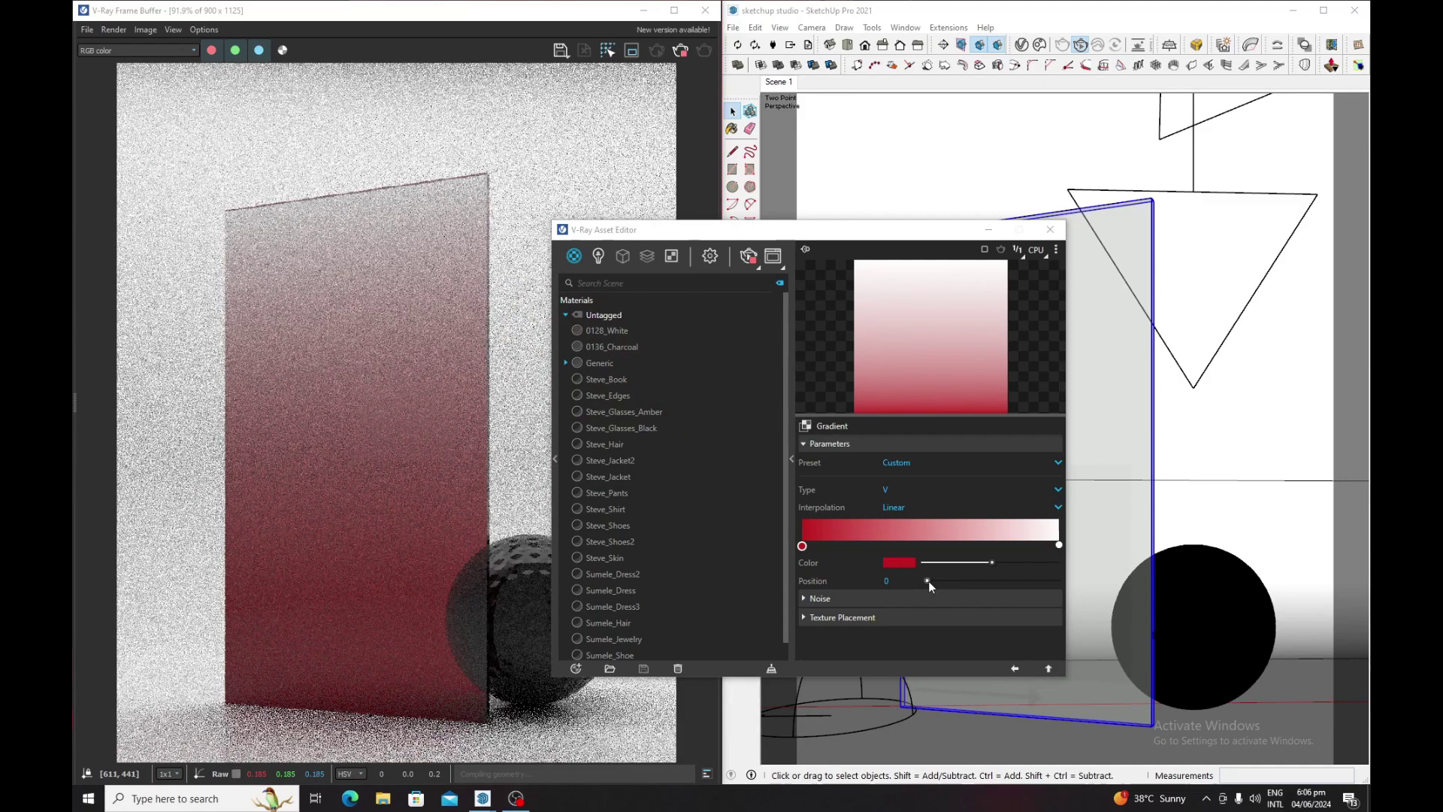
left_click_drag(926, 581, 949, 580)
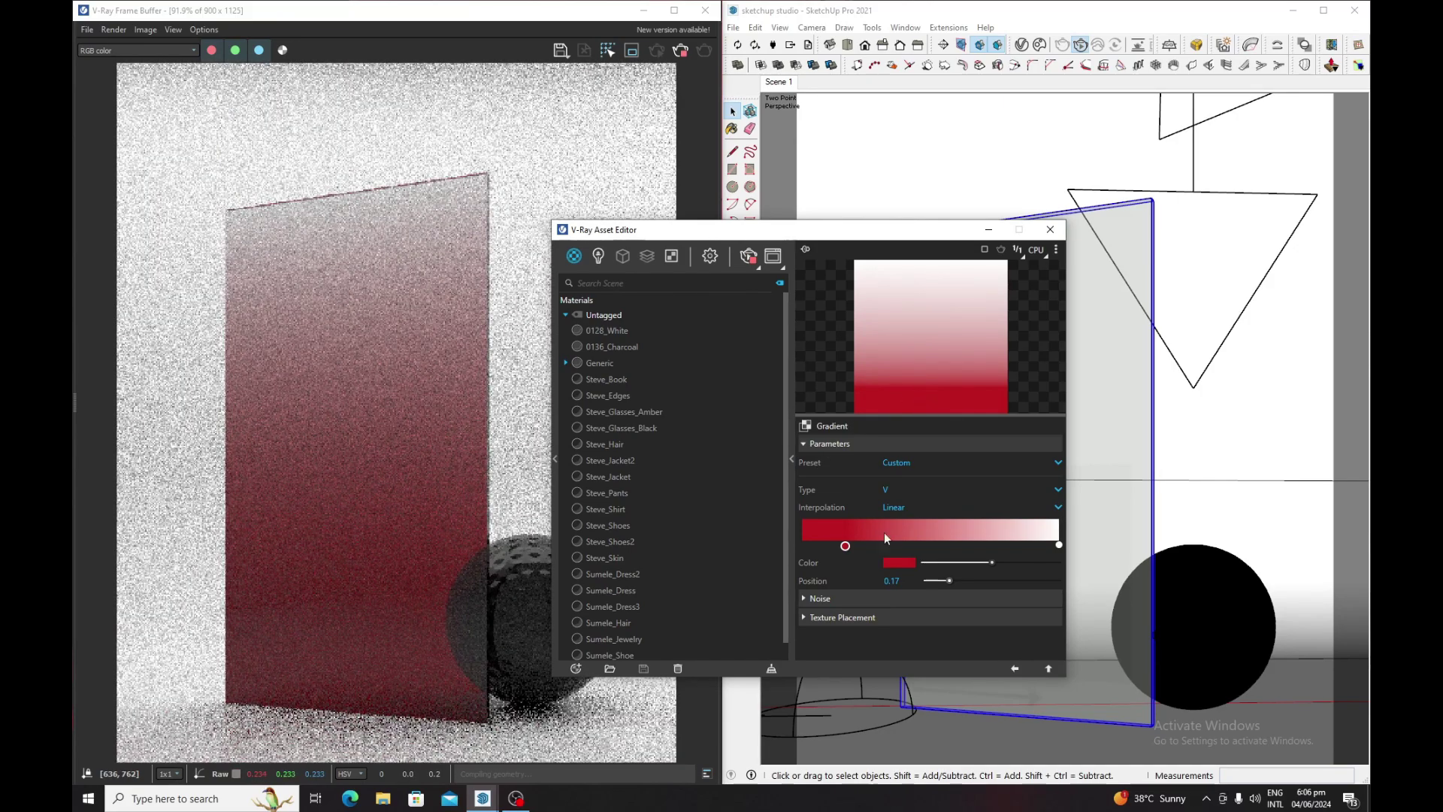
left_click_drag(946, 580, 938, 580)
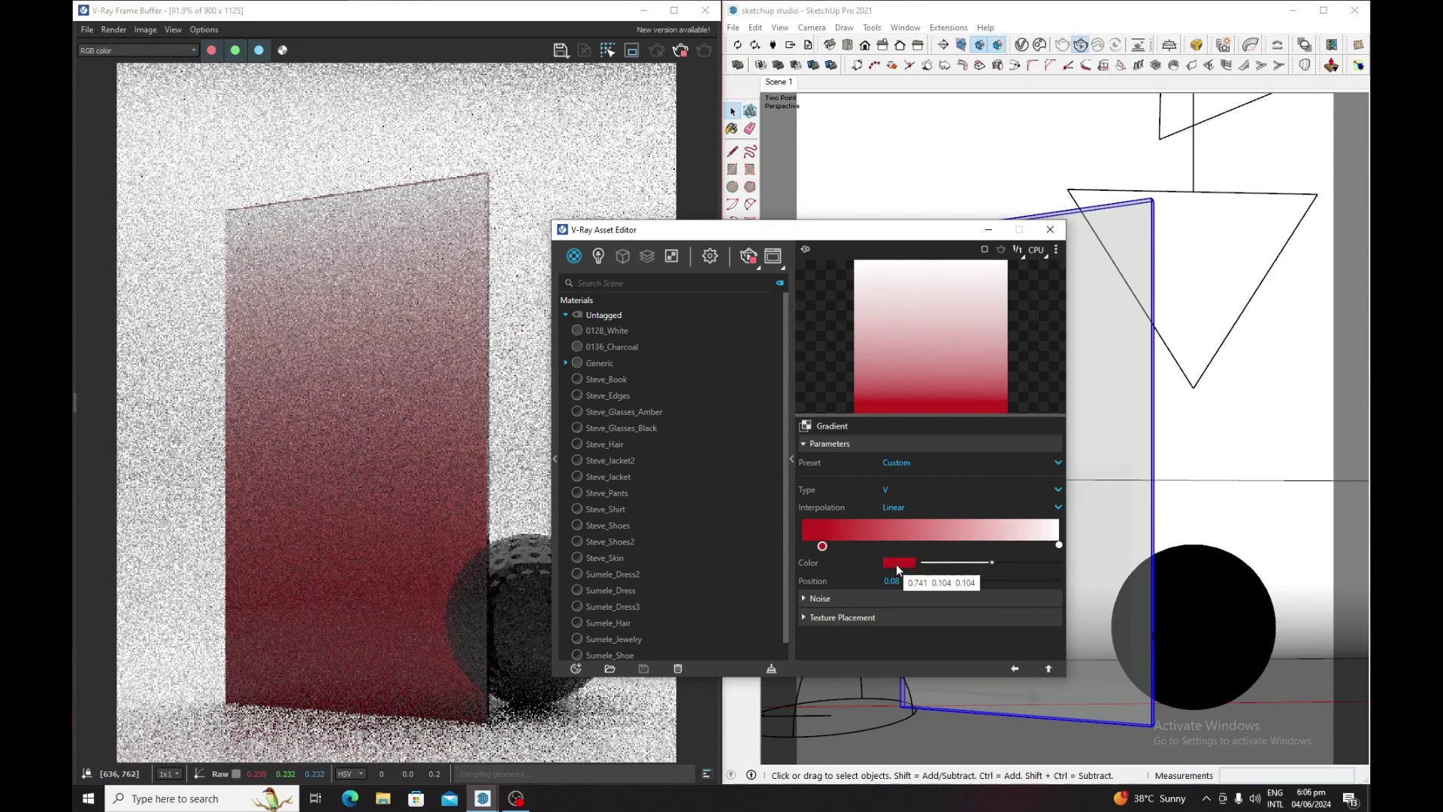
left_click(1014, 668)
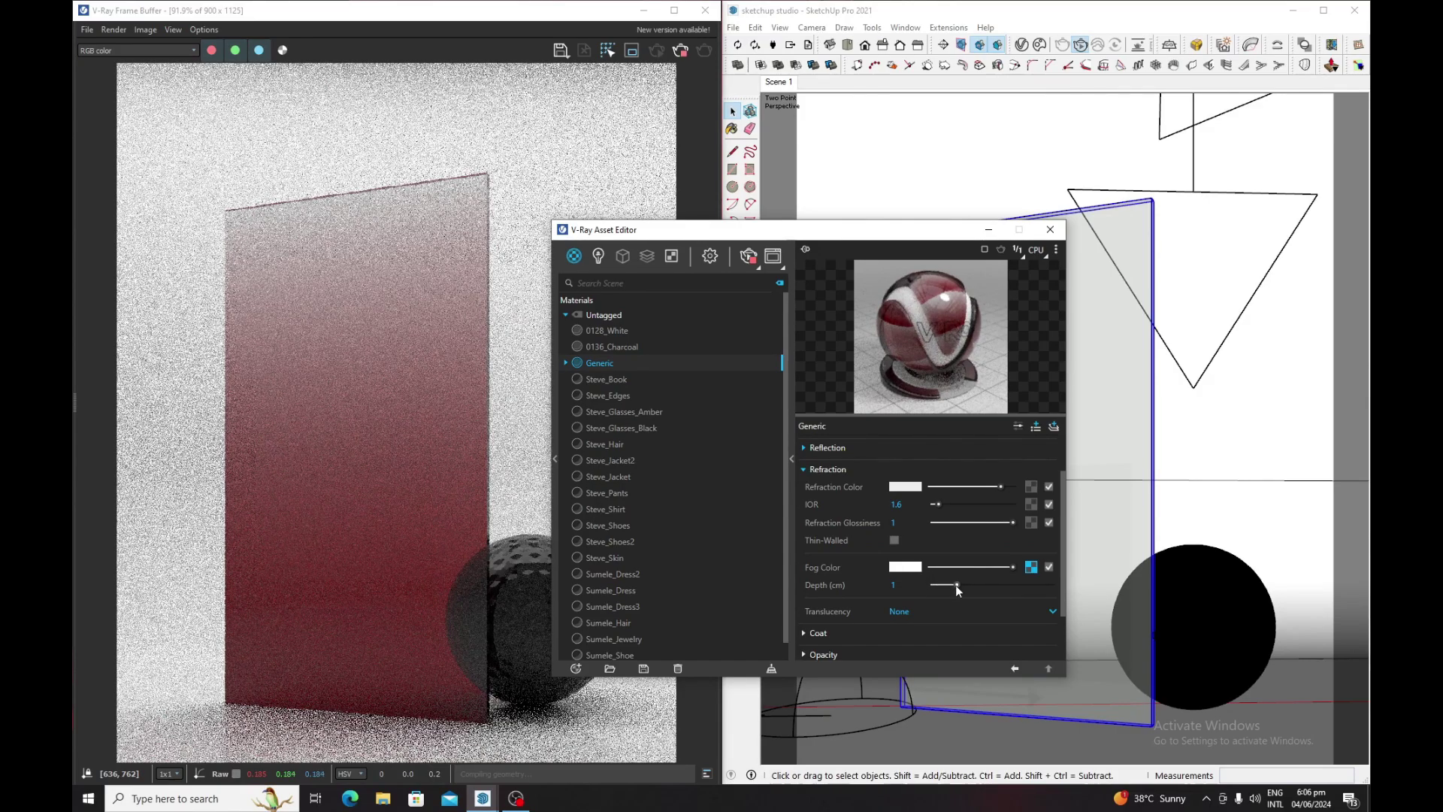
Step: Set the glass Refraction Fog Depth to 0.7 cm, after trying 2.5 and 5
left_click_drag(948, 590, 986, 586)
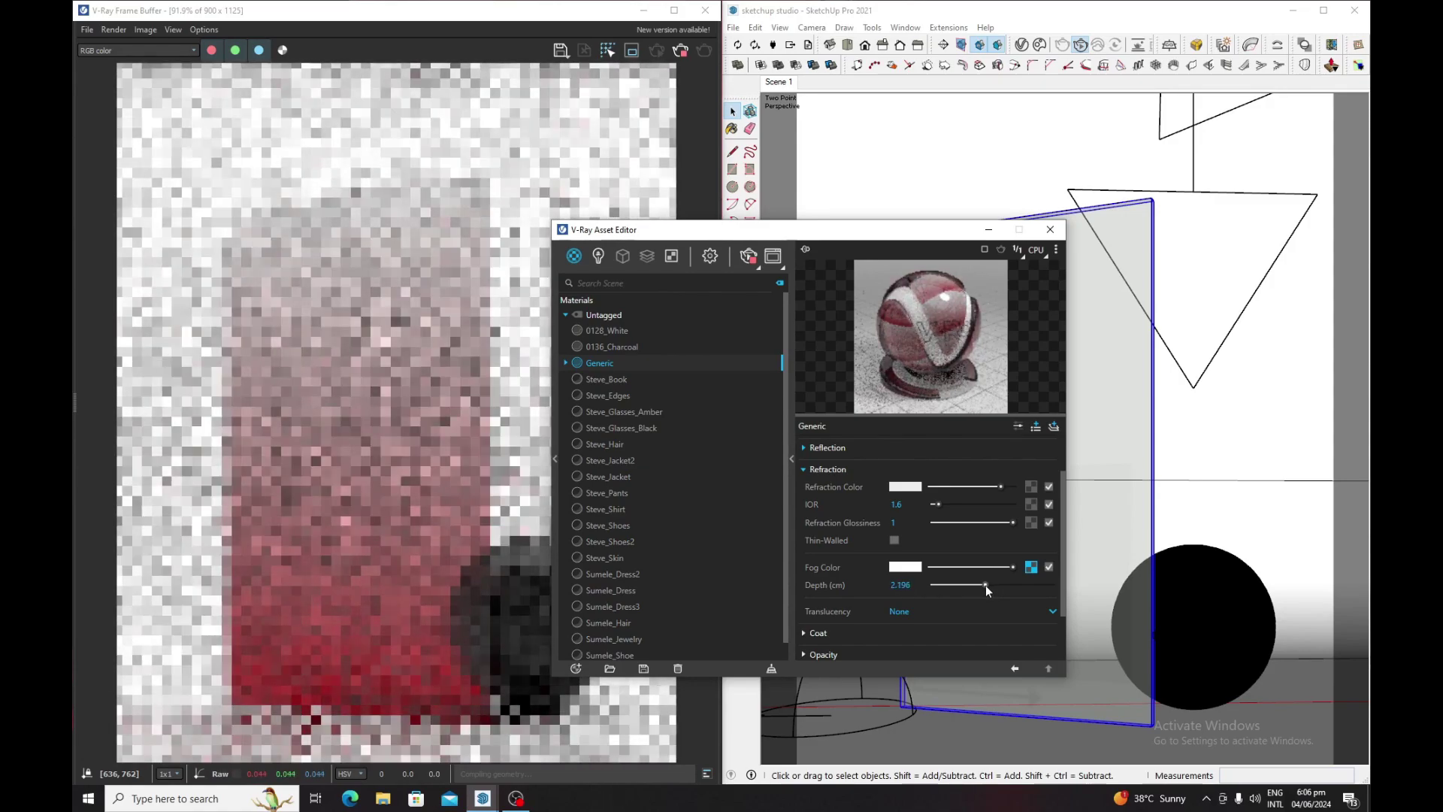
left_click_drag(986, 586, 993, 586)
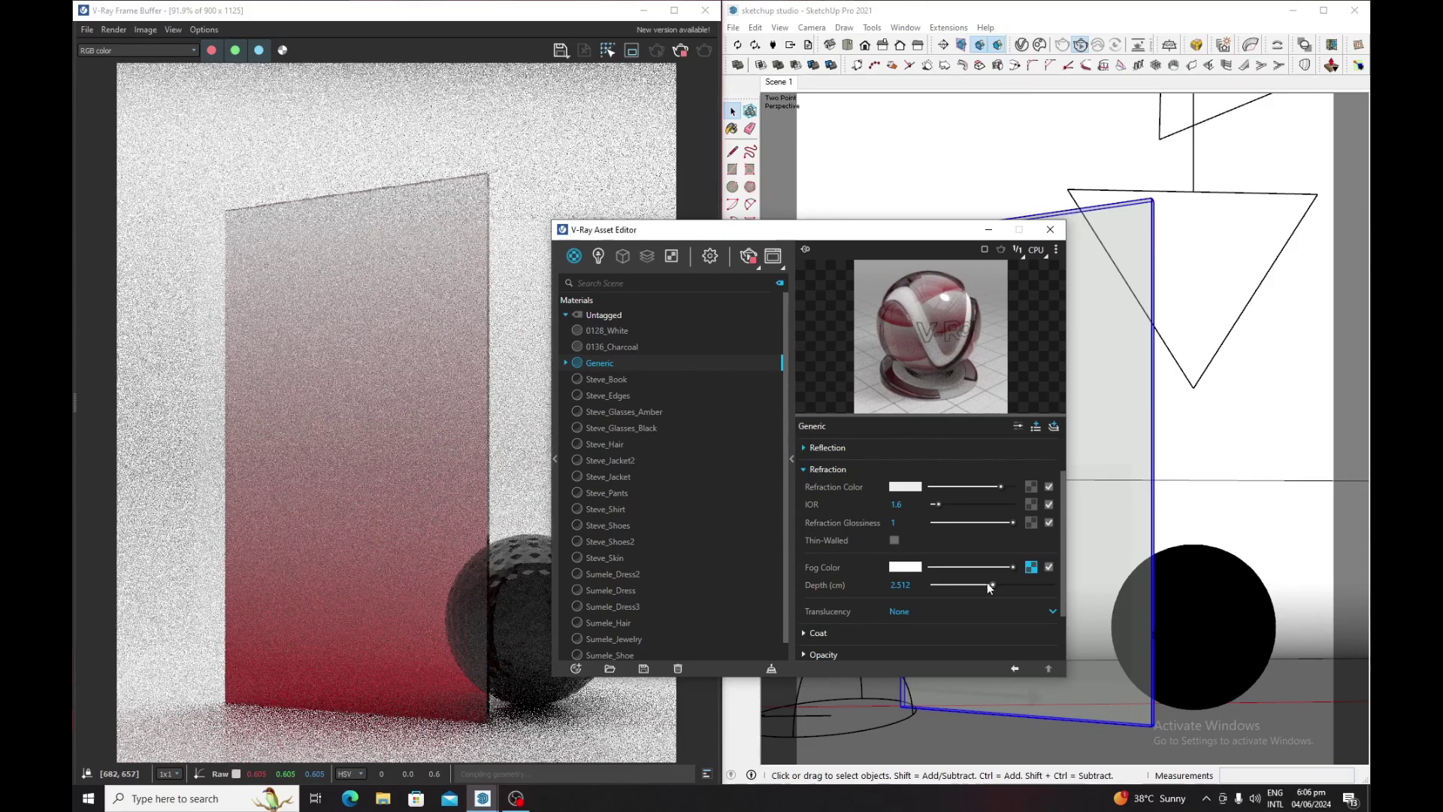
left_click(900, 585)
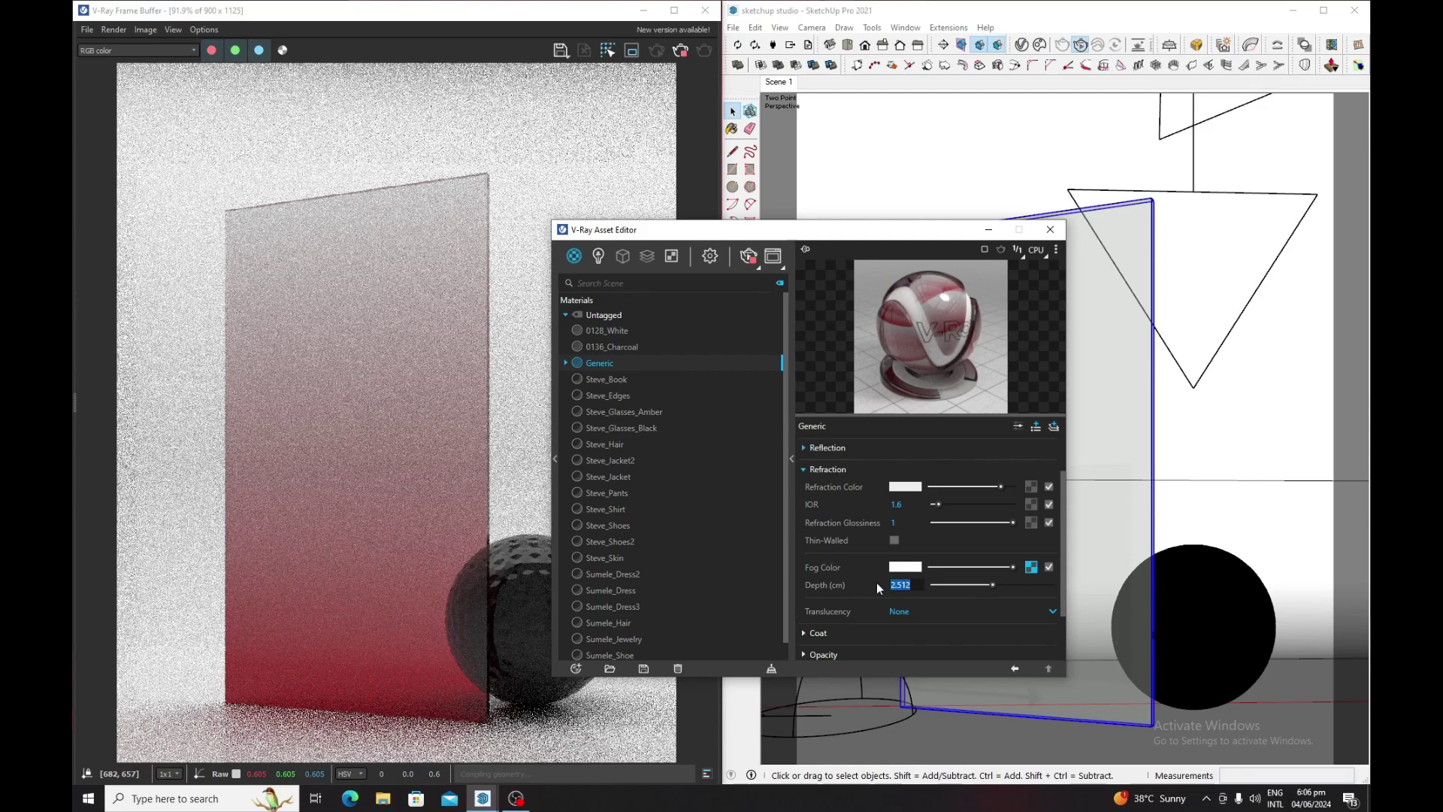
type("5")
key("Return")
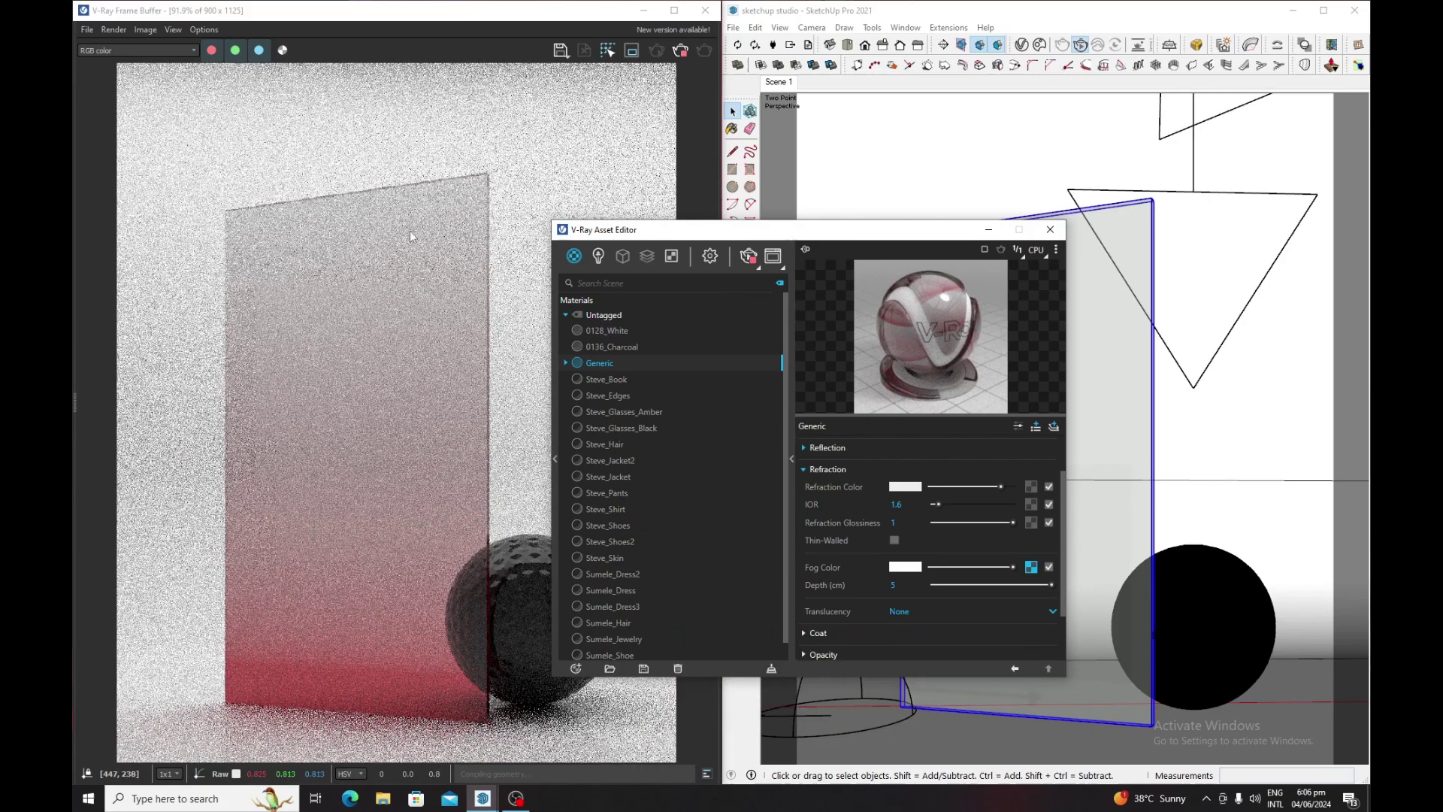
left_click(913, 585)
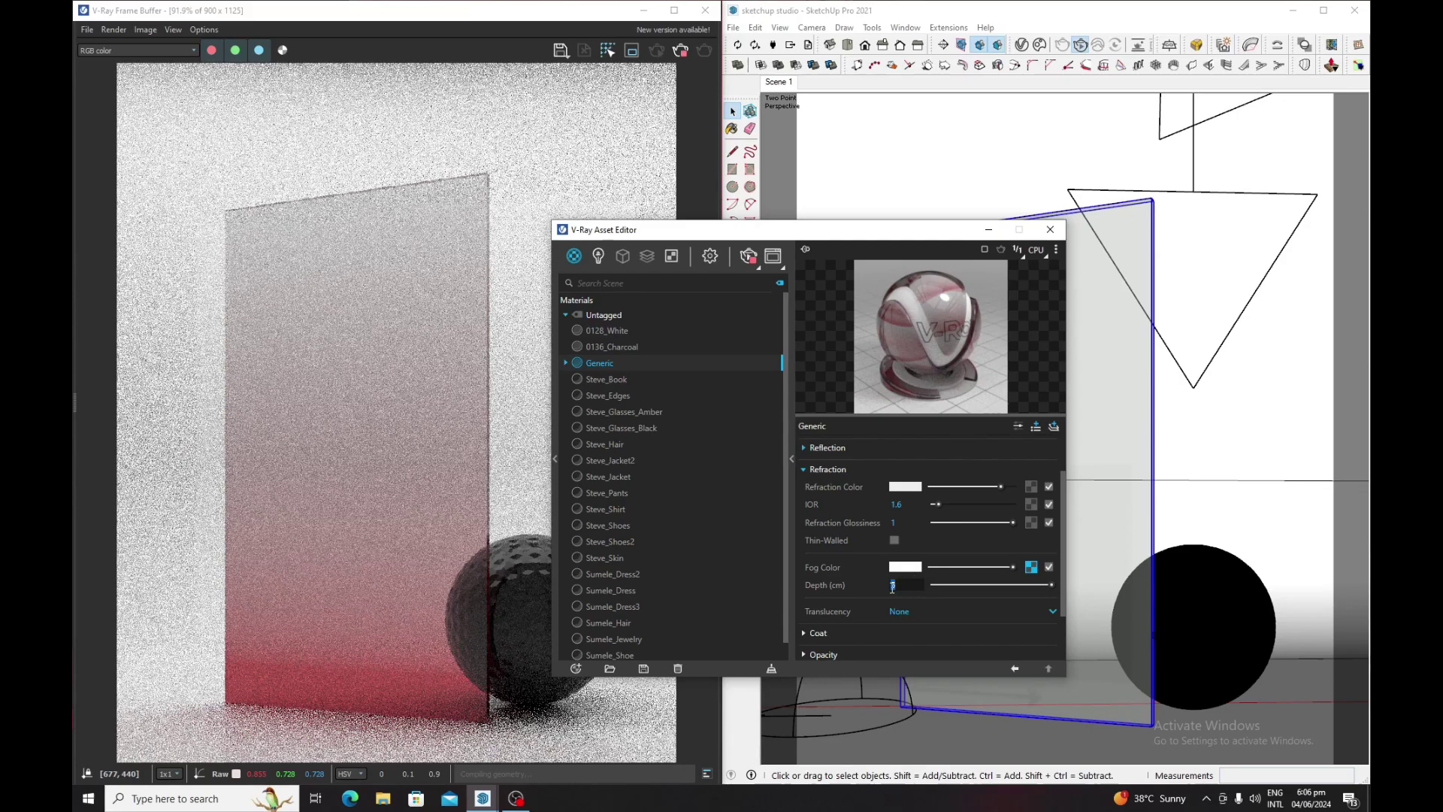
type("1")
type(".")
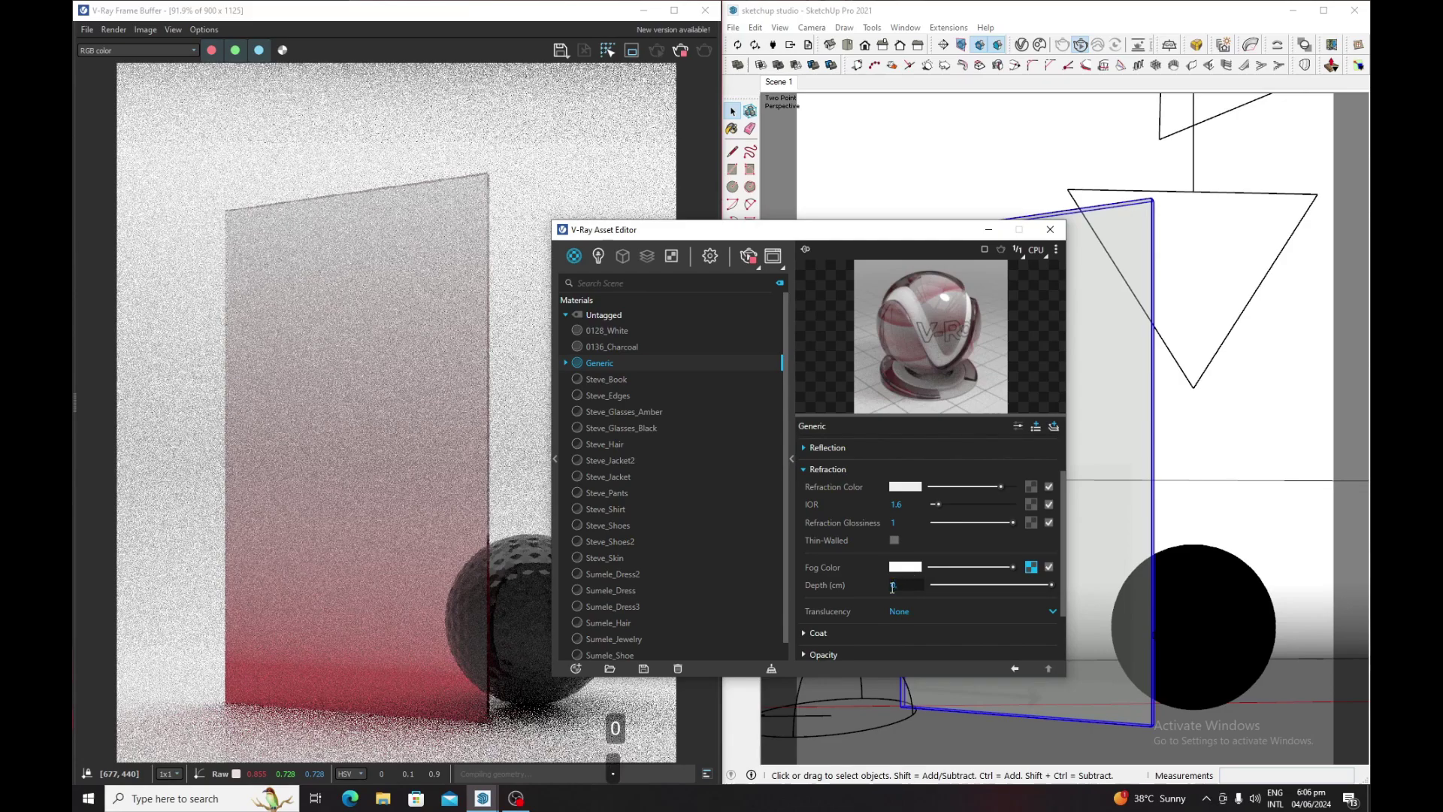
type("7")
key("Return")
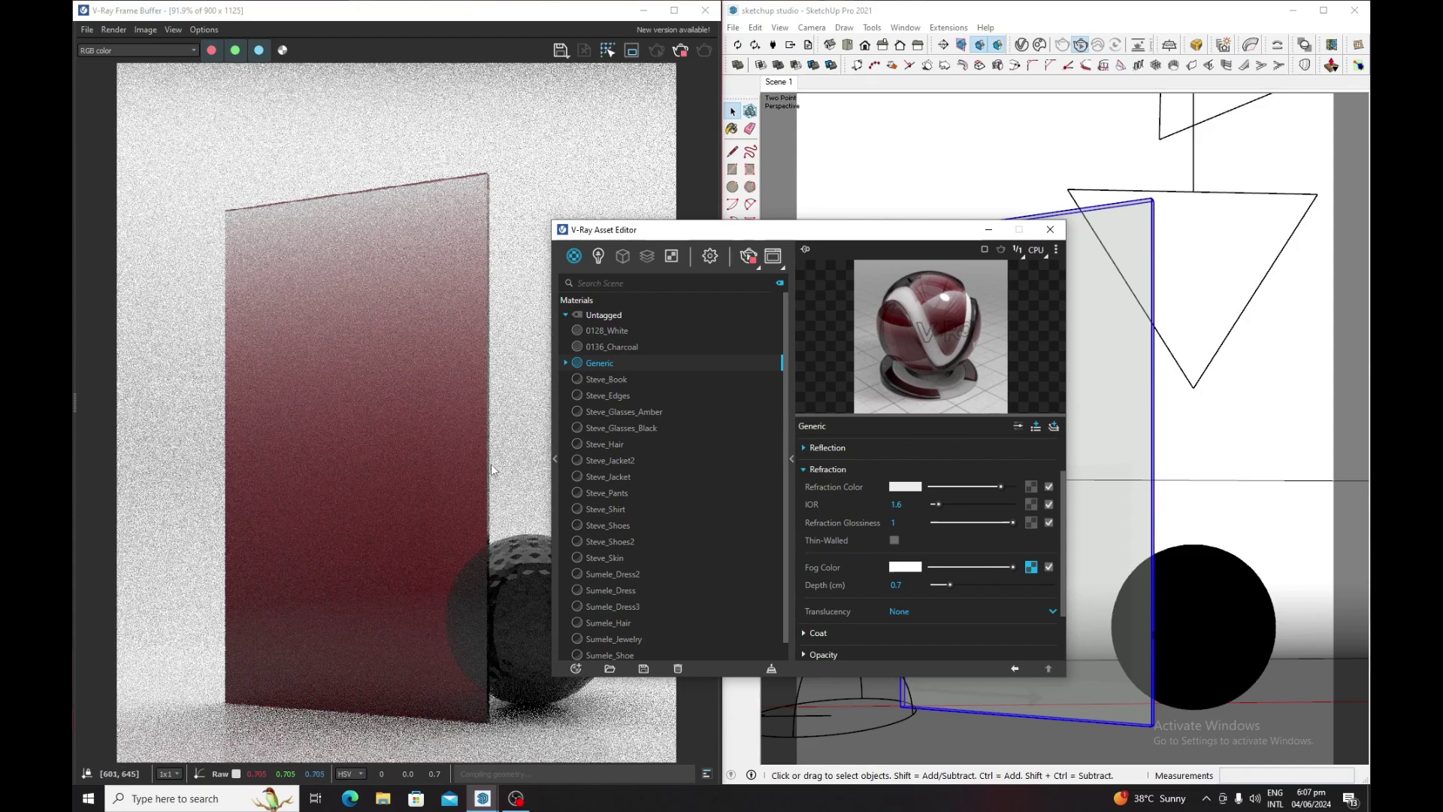
Step: Recolour the fog gradient's first stop from red to a bright green
left_click(1031, 567)
left_click(907, 562)
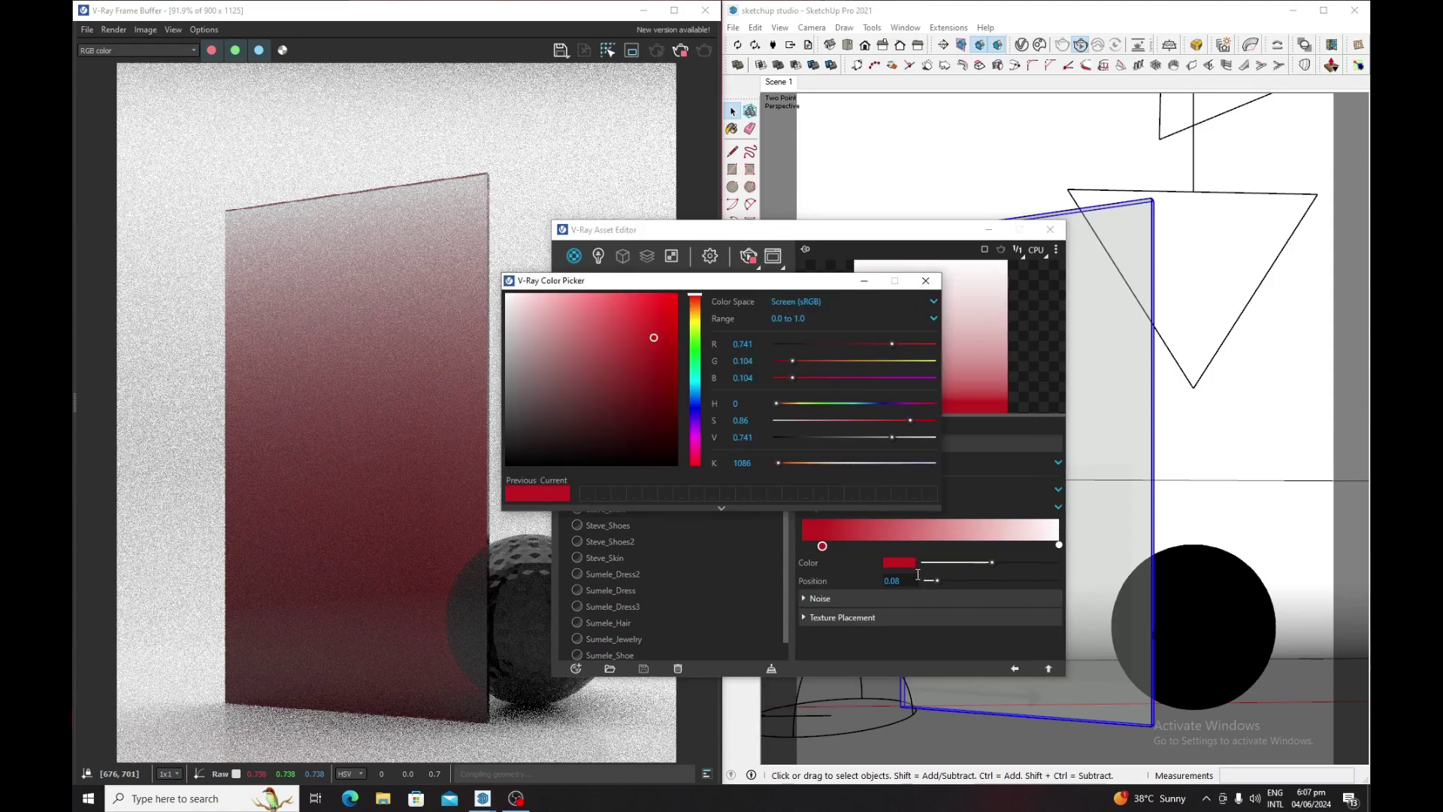
left_click(694, 347)
left_click_drag(639, 359, 658, 325)
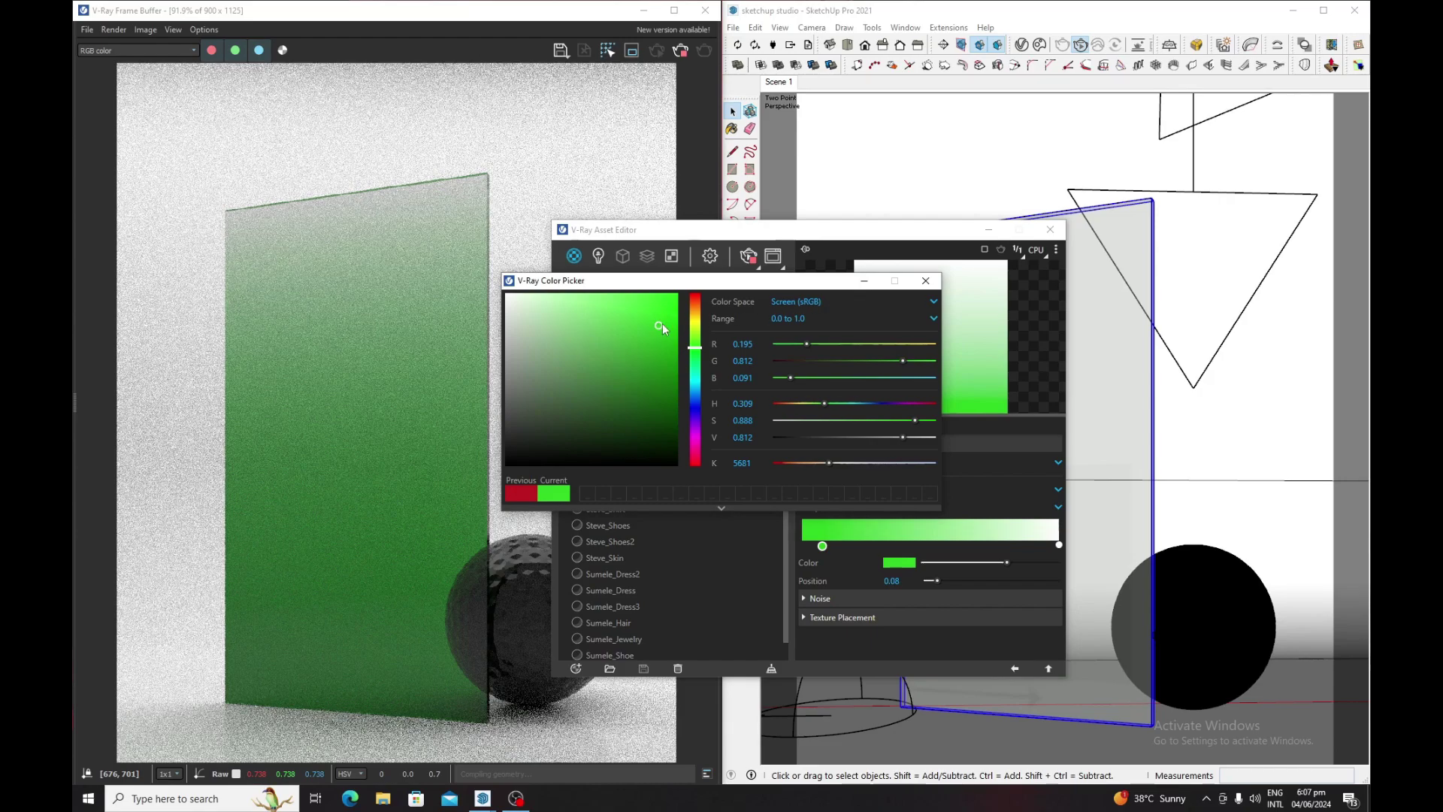
left_click(925, 280)
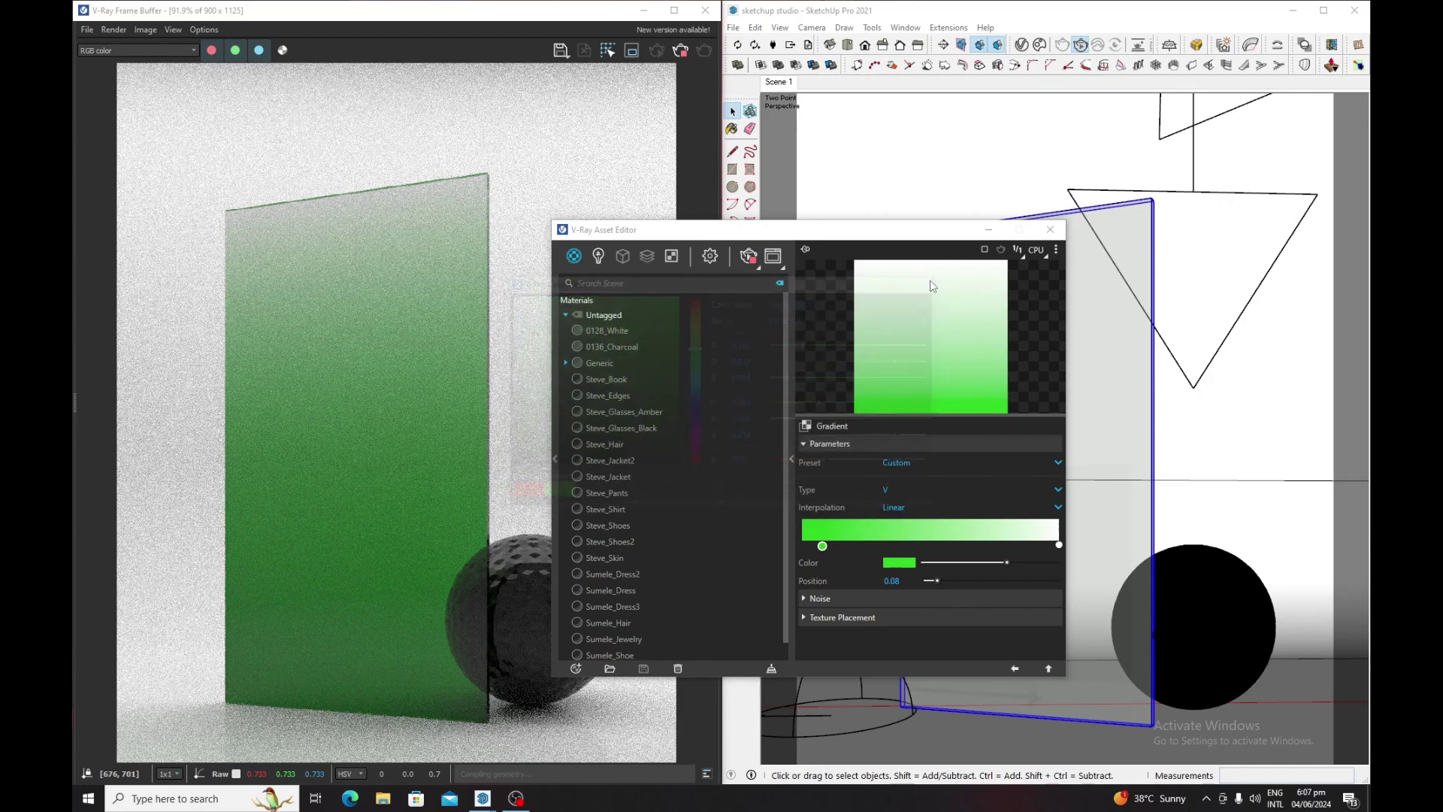
left_click(1014, 669)
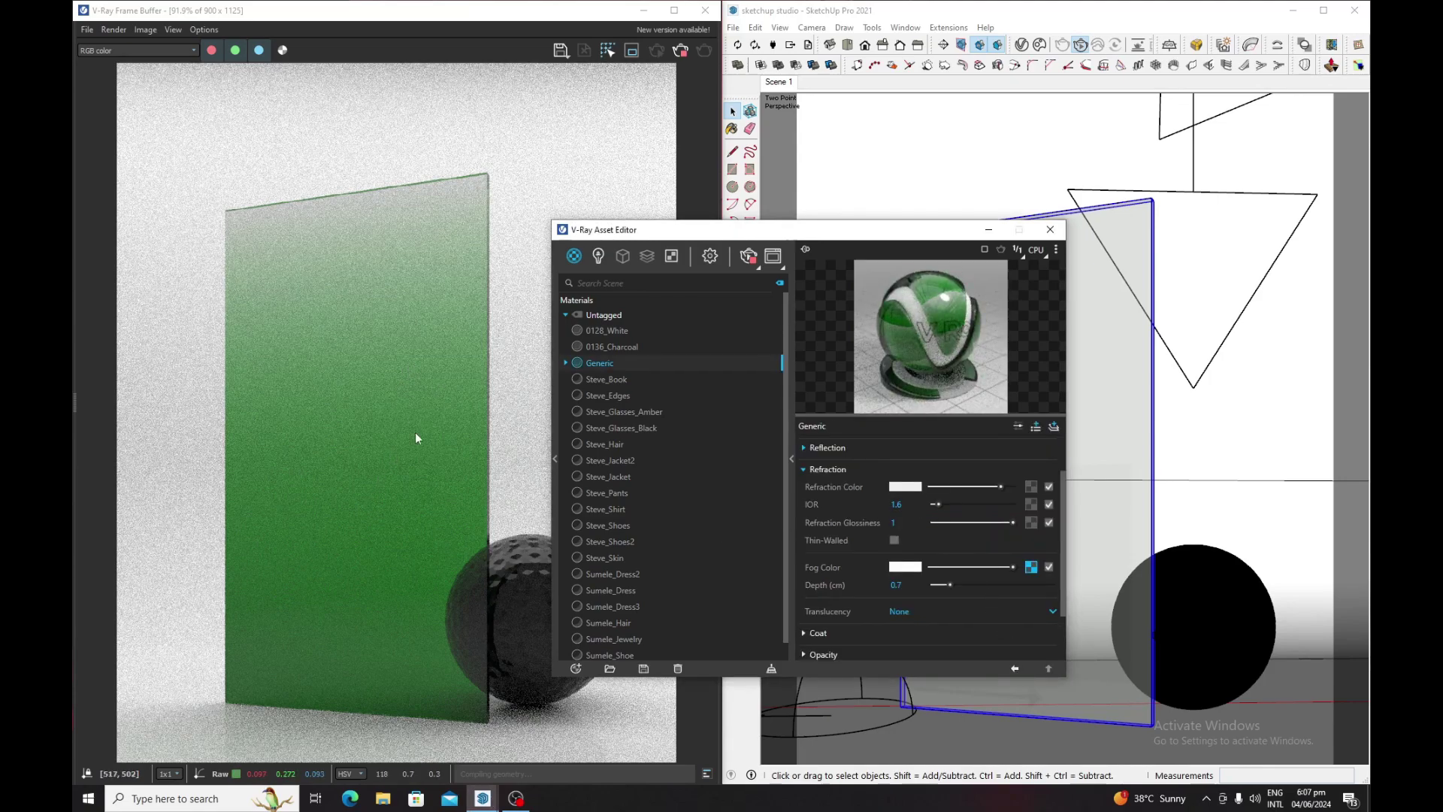
Step: Tint the glass Refraction Color bright red (0.972, 0.219, 0.219)
left_click(905, 488)
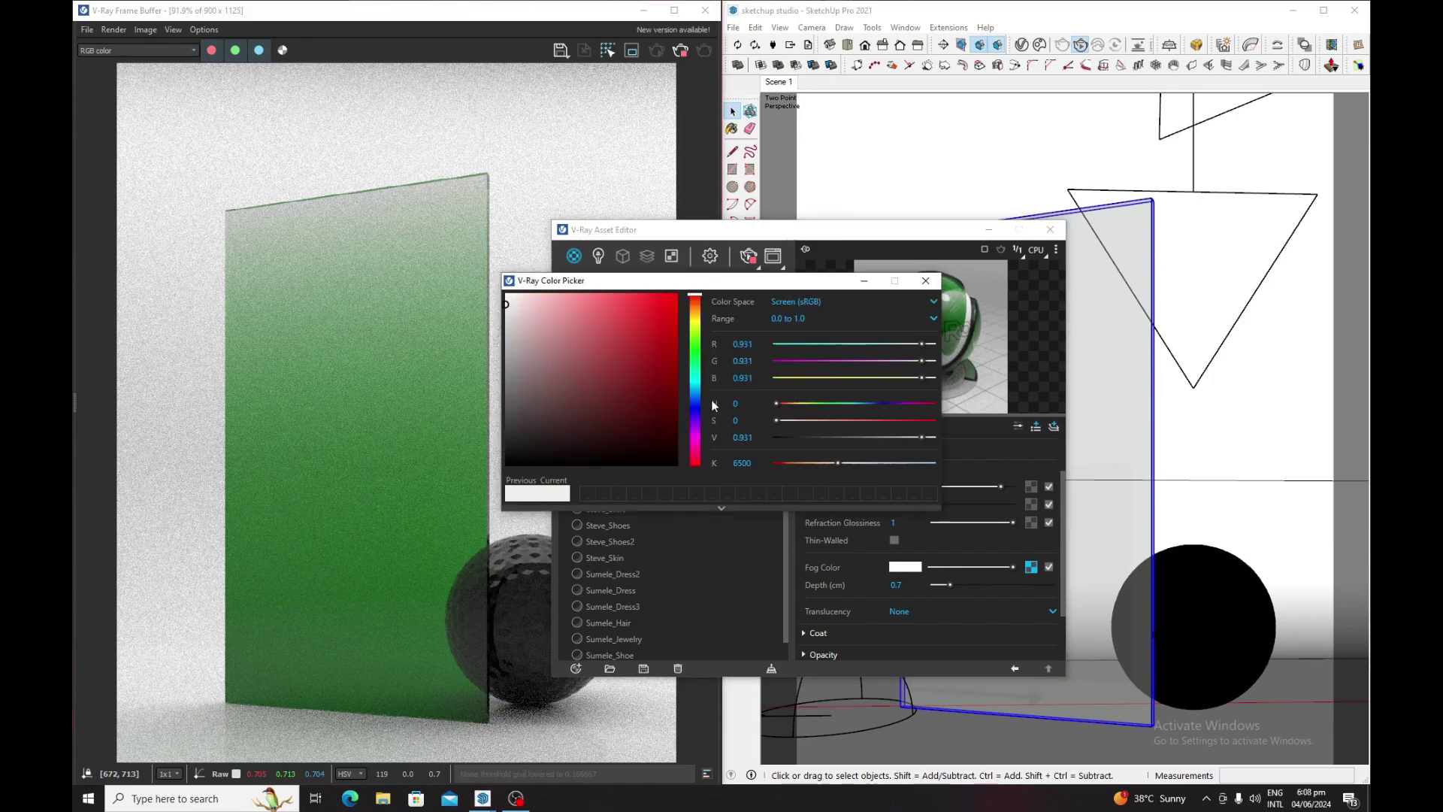
left_click_drag(642, 326, 639, 298)
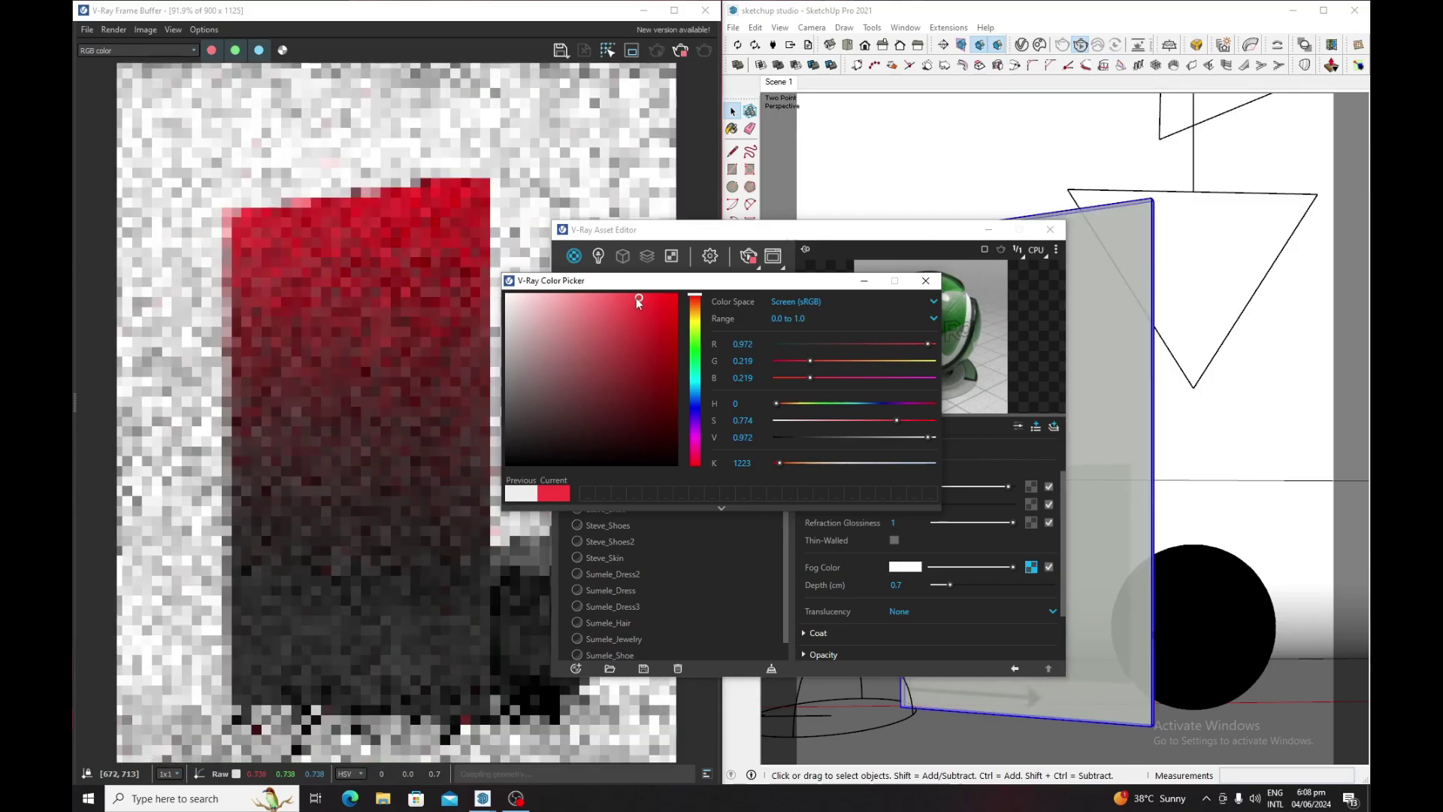
left_click(925, 280)
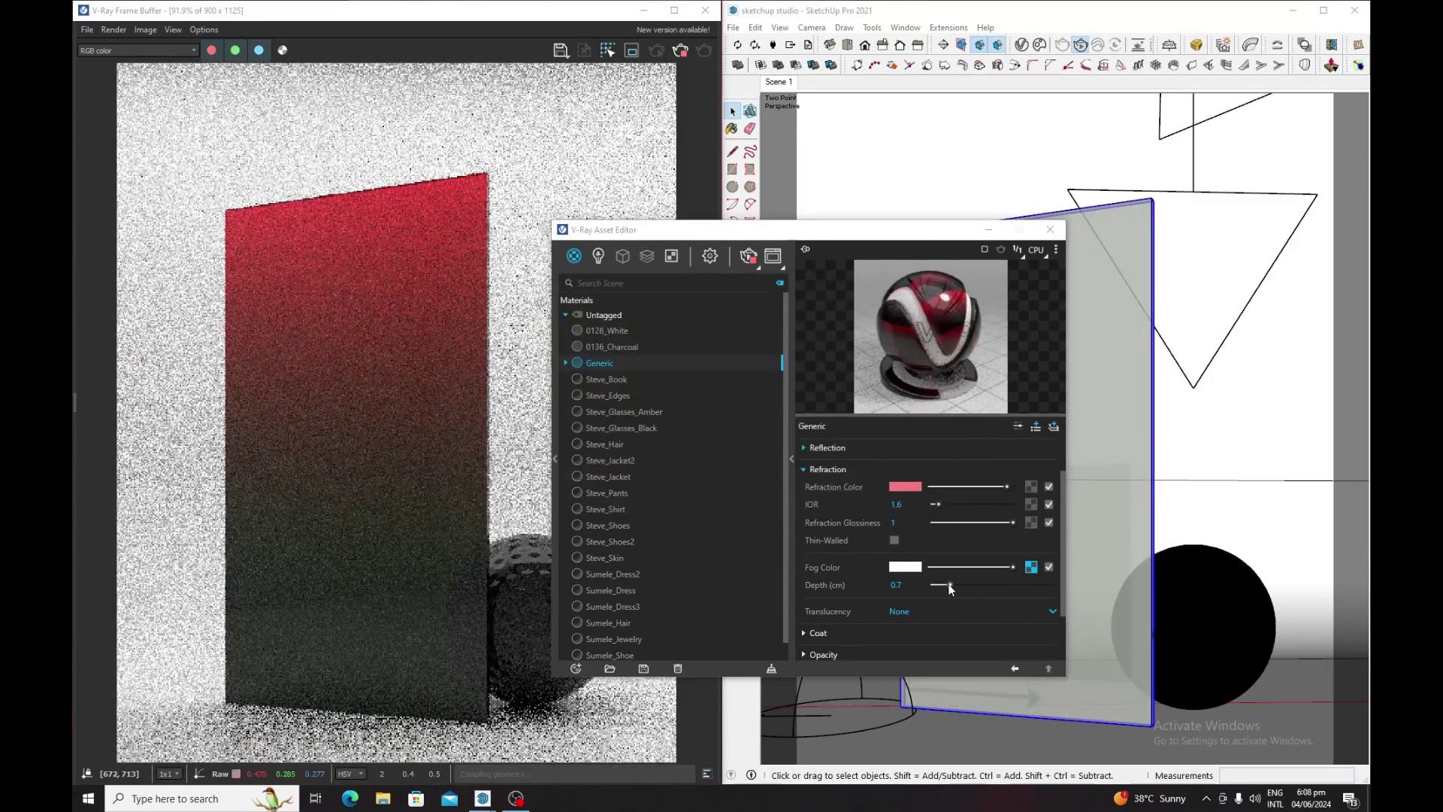
Step: Raise the fog depth to about 1.535 cm, keeping refraction glossiness at 1
mouse_move(949, 584)
left_mouse_down()
mouse_move(1014, 583)
mouse_move(939, 583)
left_mouse_up()
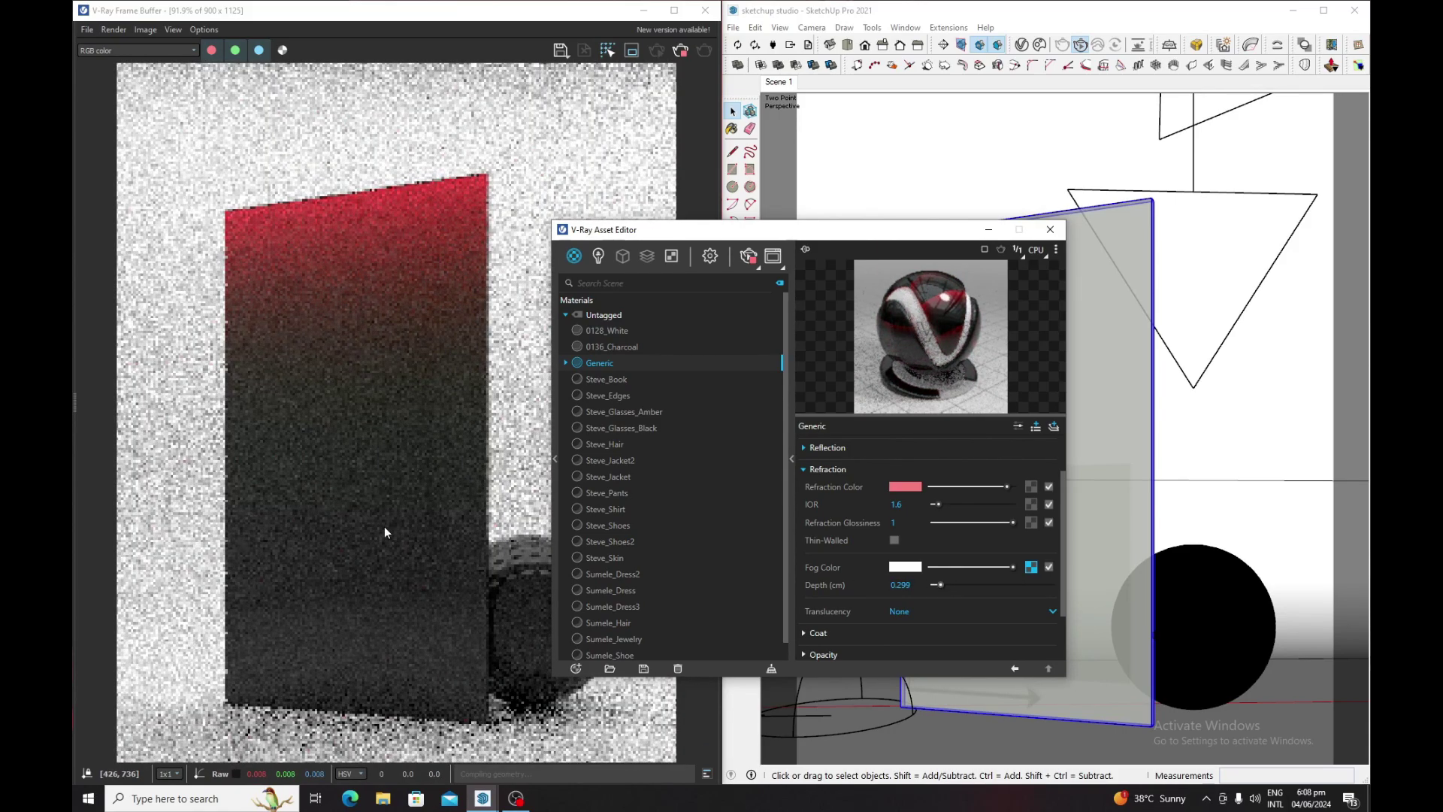
left_click_drag(950, 585, 954, 585)
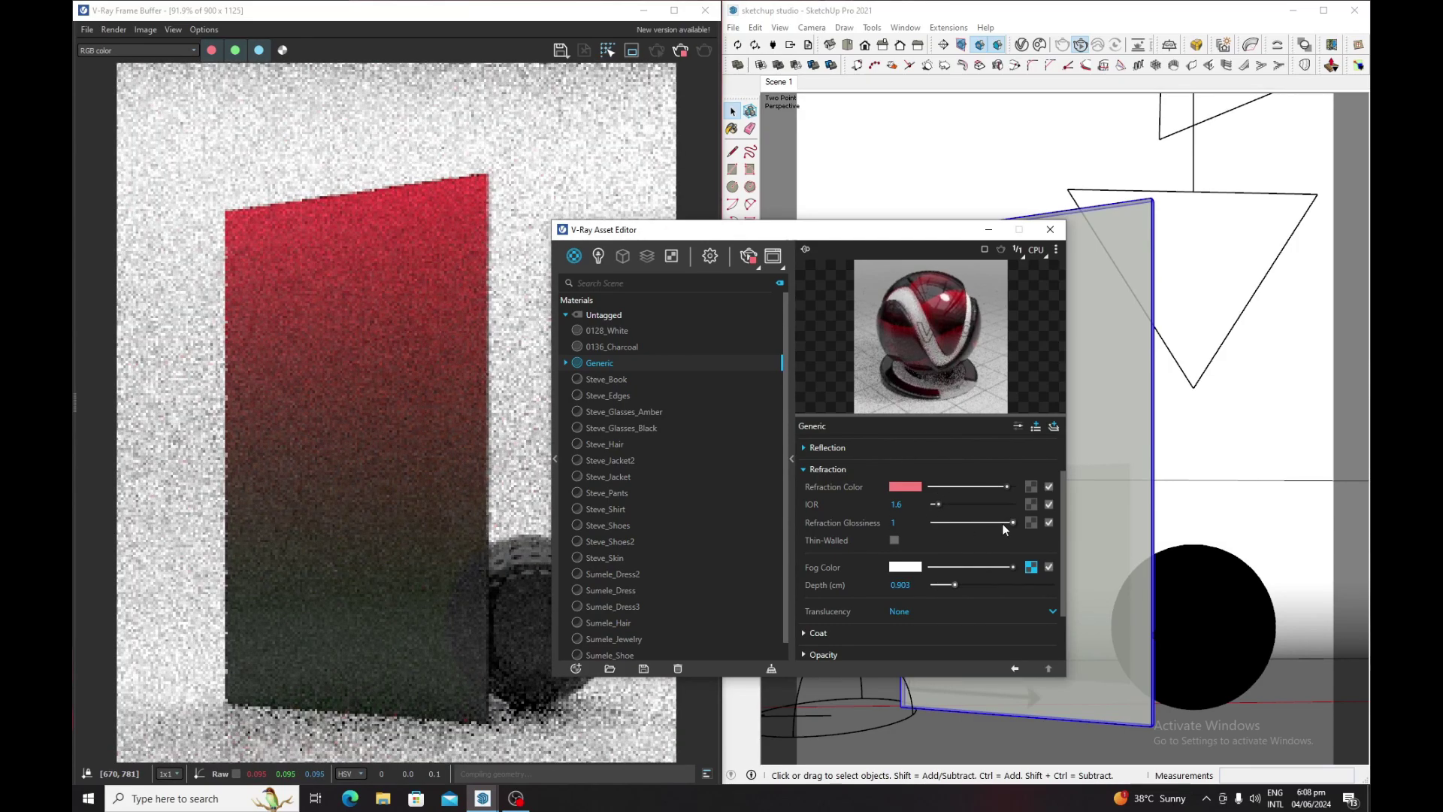
left_click(1004, 522)
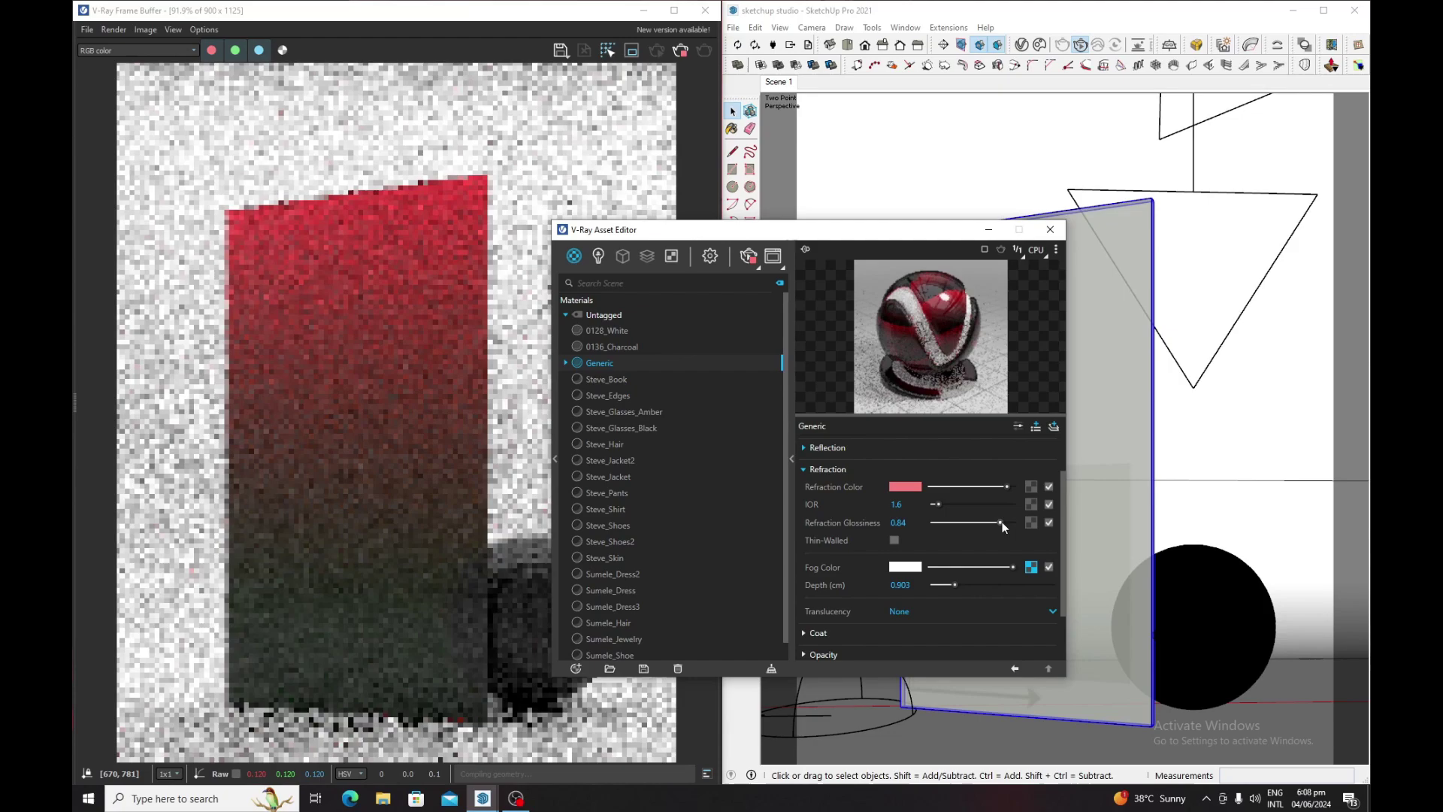
left_click_drag(1003, 522, 1016, 522)
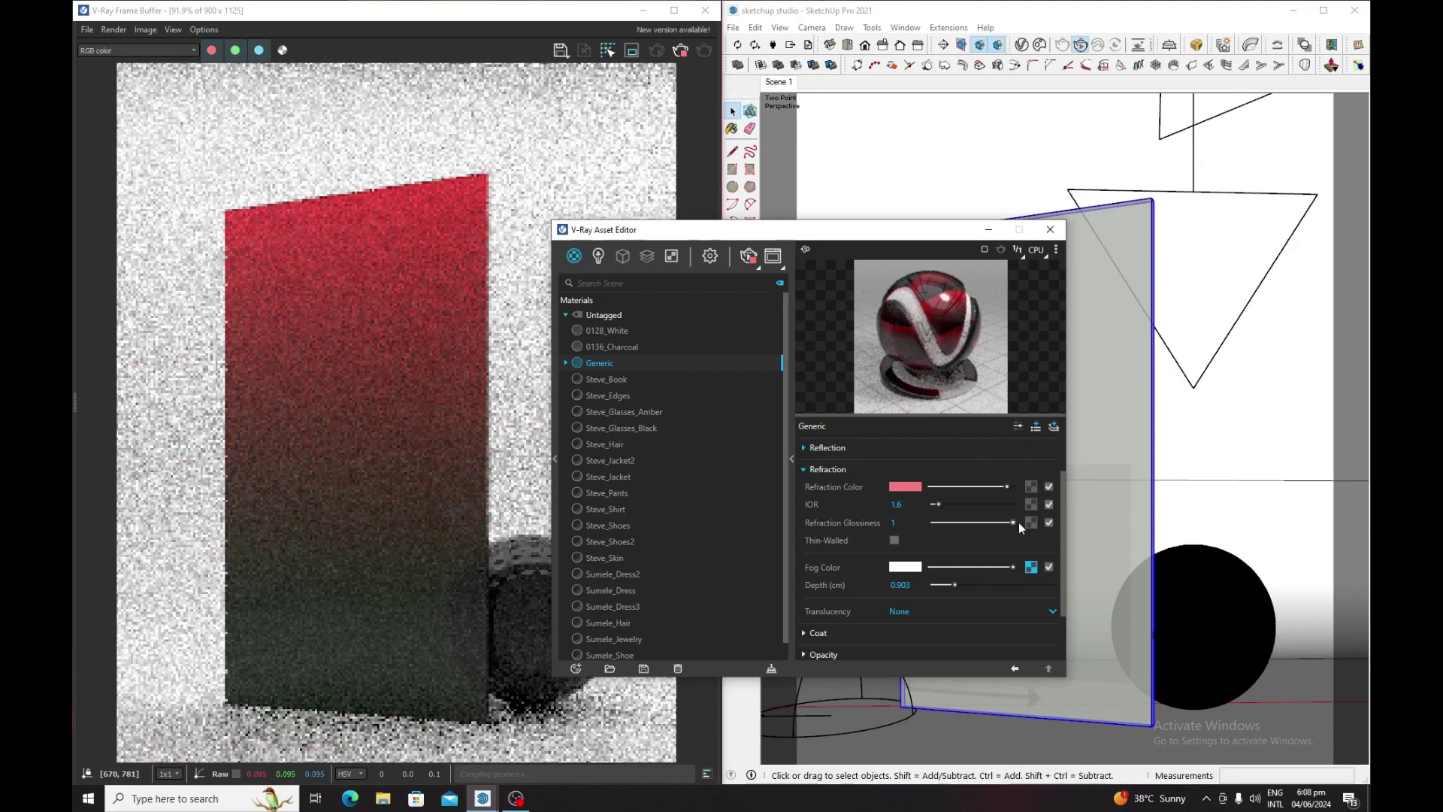
left_click_drag(954, 587, 970, 584)
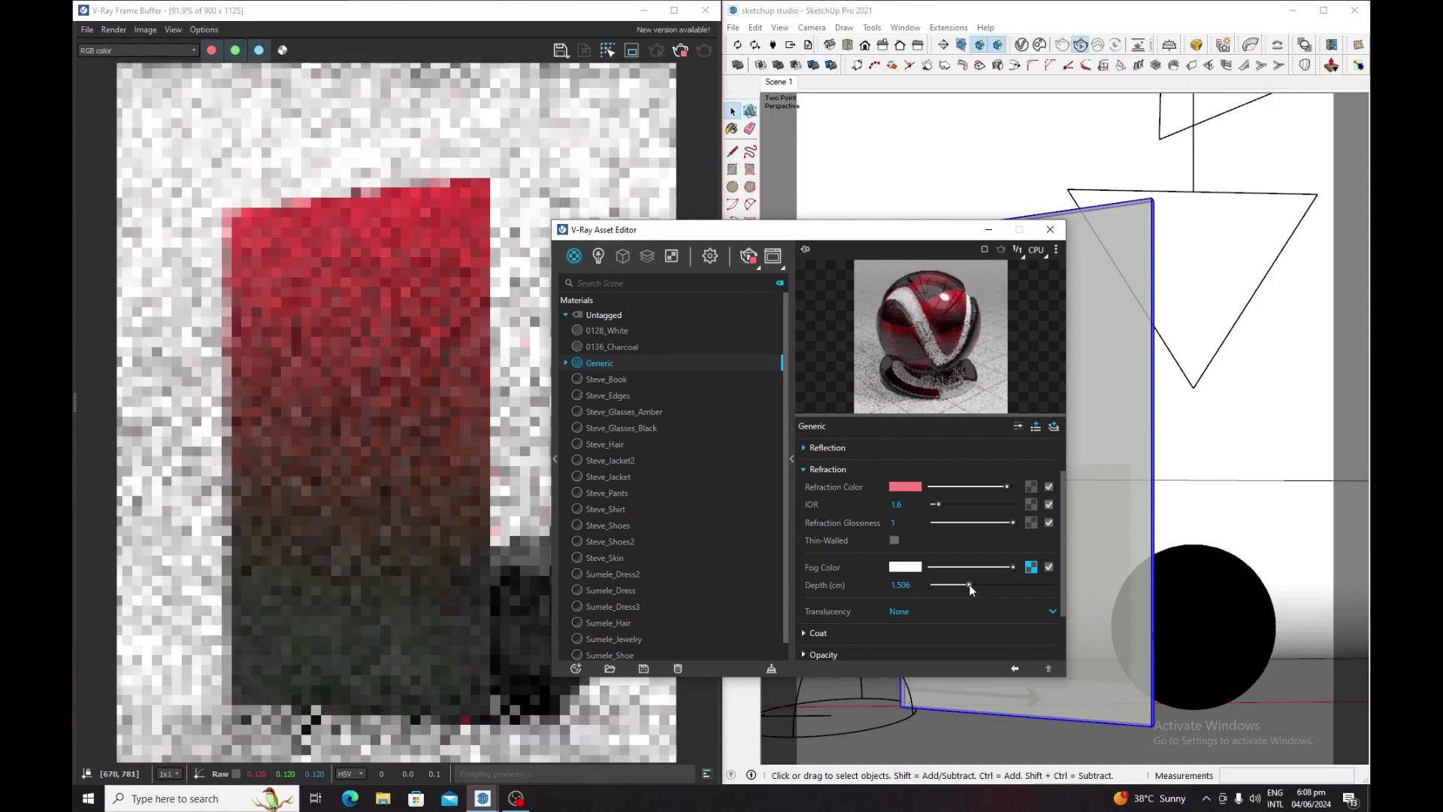
Step: Darken the green stop, move it to 0.24, and pull the white stop to 0.72
left_click(1029, 567)
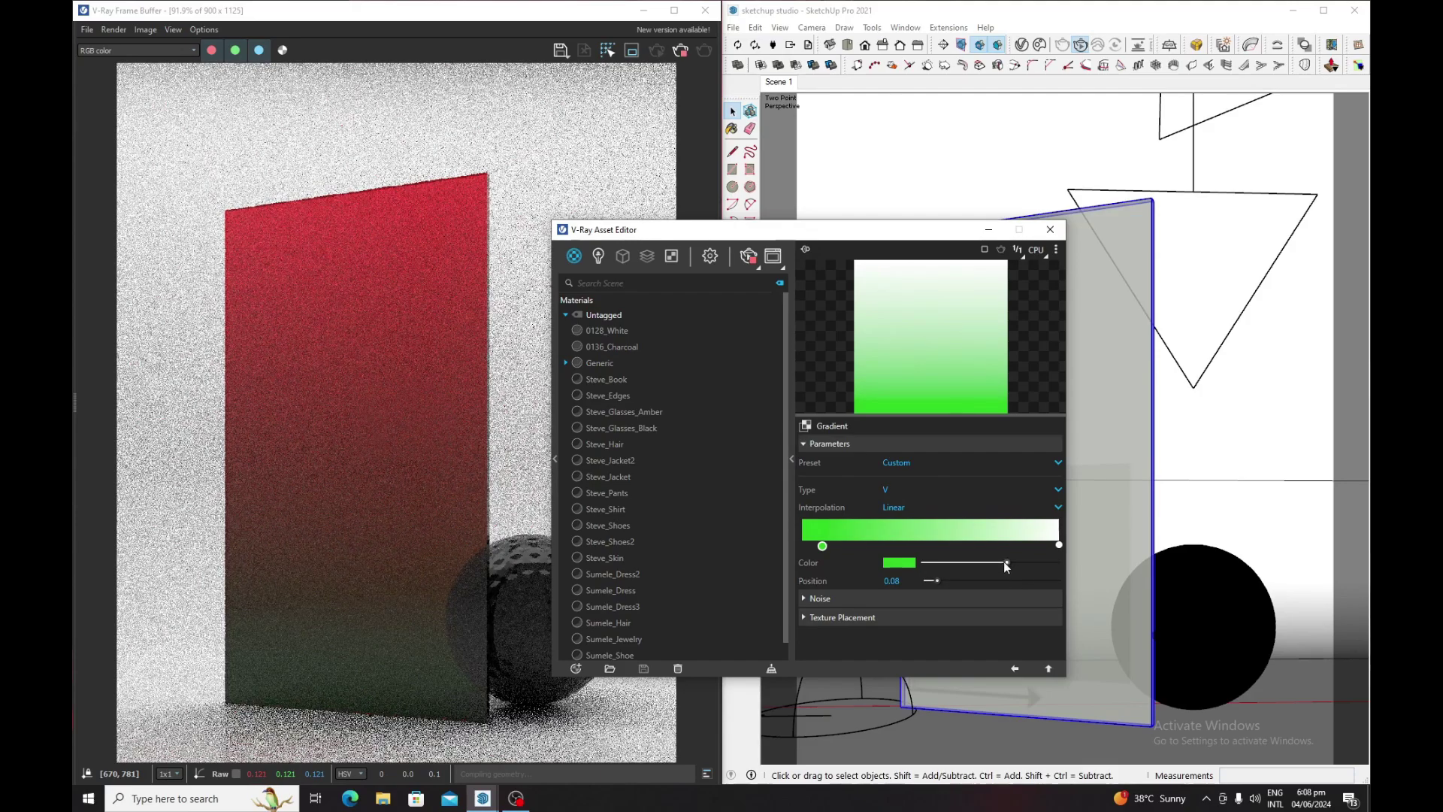
left_click_drag(1005, 563, 1025, 564)
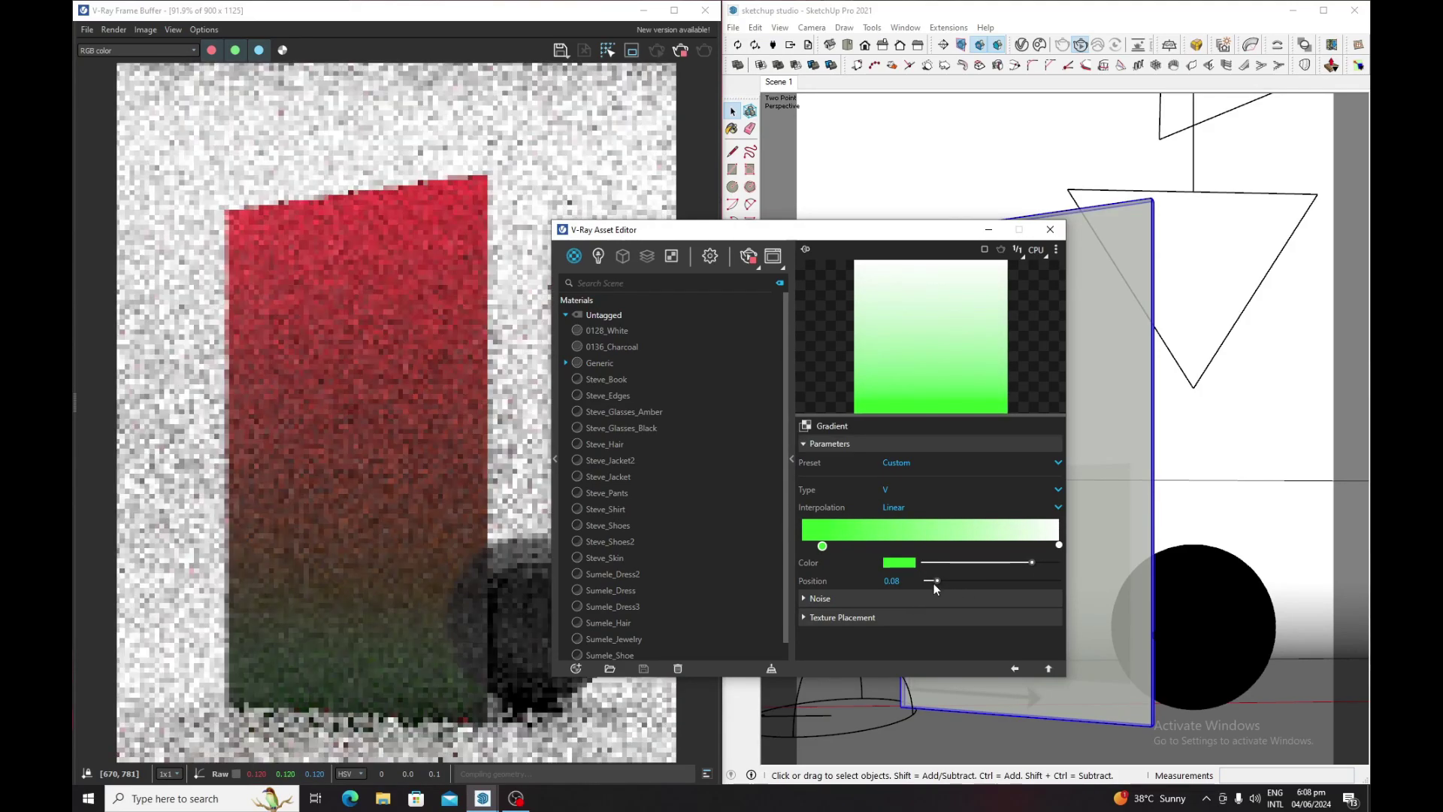
left_click_drag(936, 580, 962, 581)
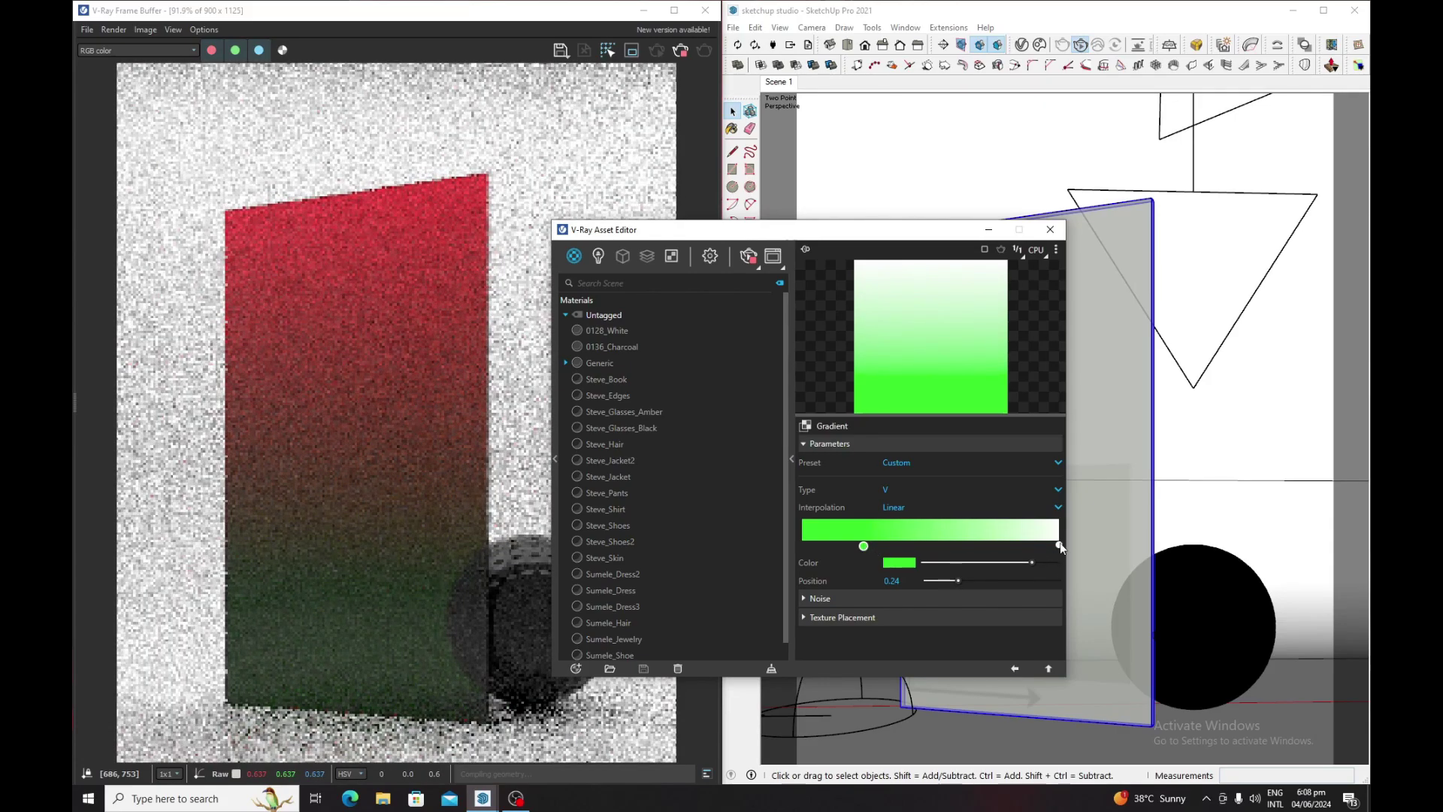
left_click_drag(1058, 544, 987, 546)
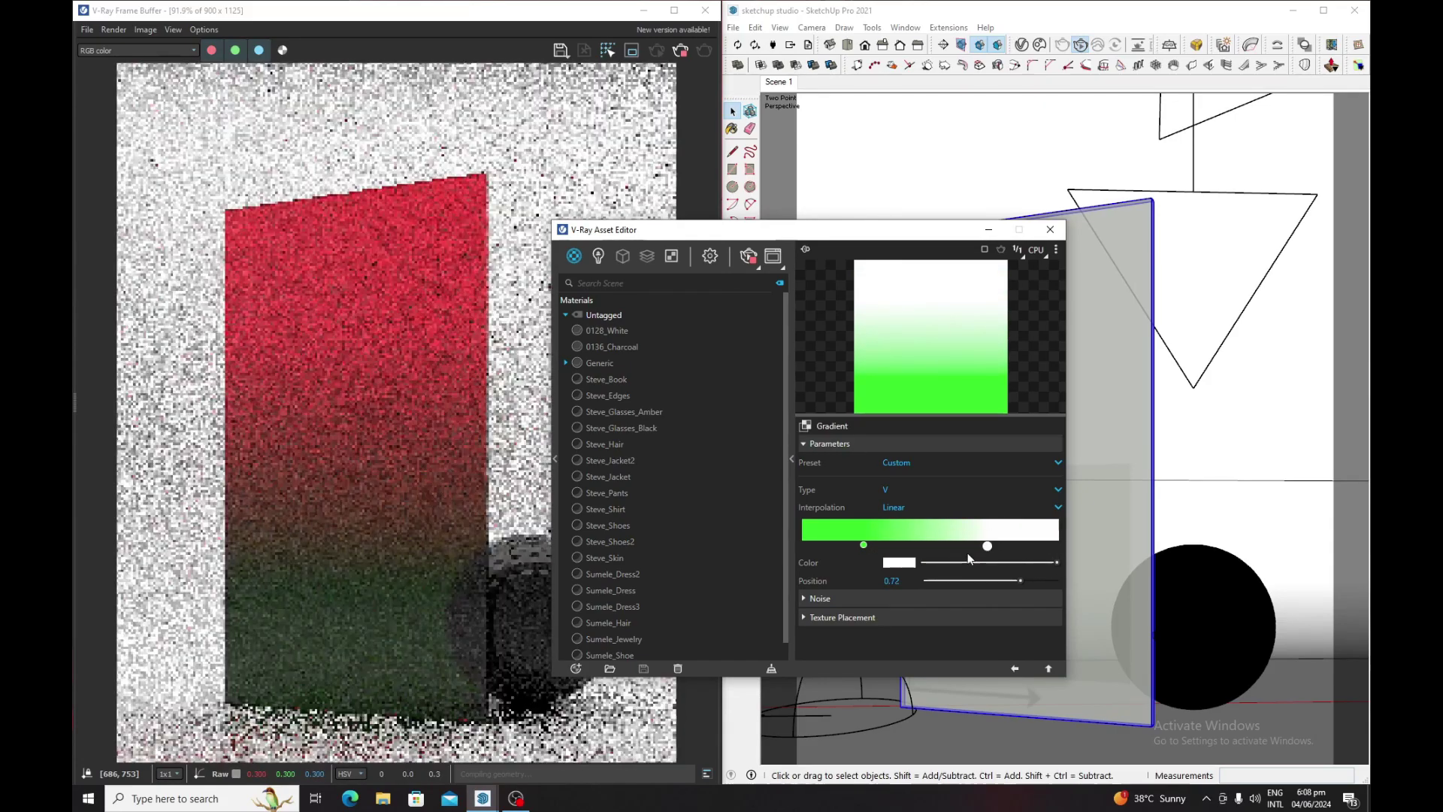